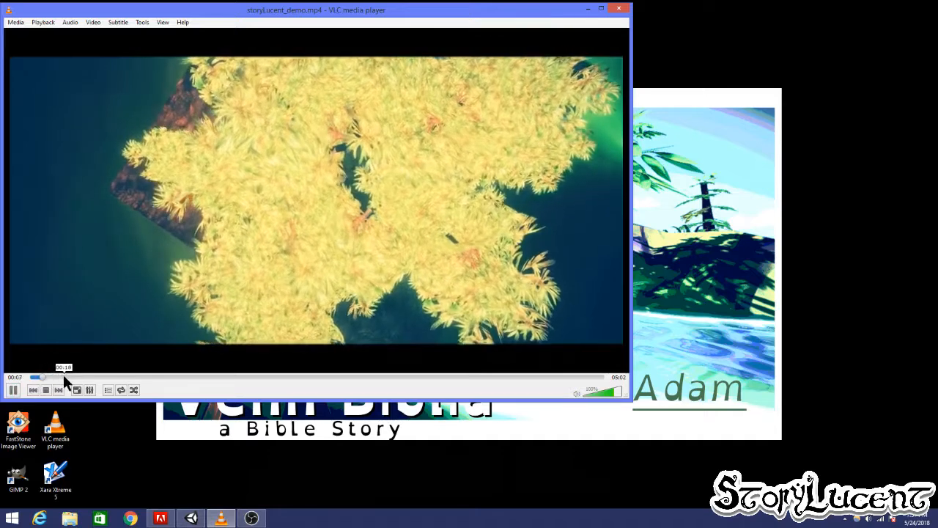
Step: Skip ahead through the storyLucent_demo.mp4 video to about 01:08
left_click(65, 375)
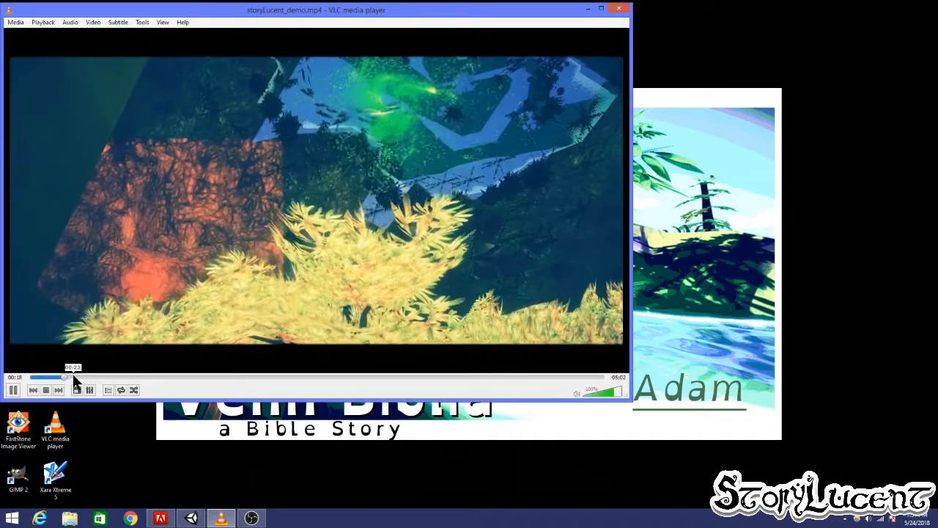
left_click_drag(73, 375, 87, 375)
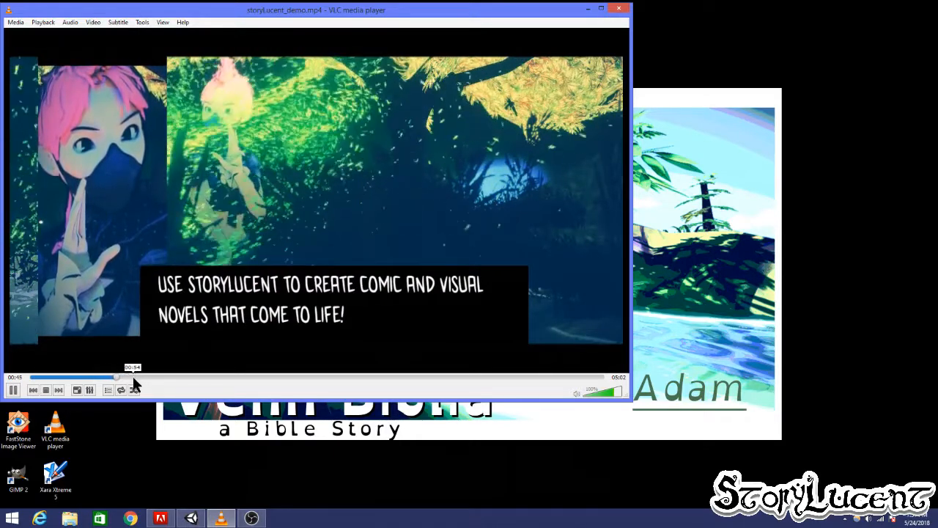
left_click(136, 376)
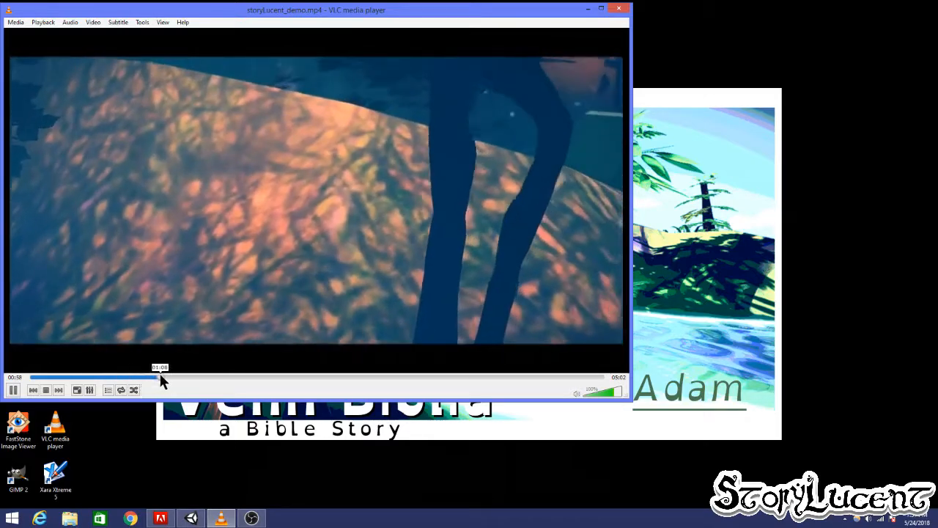
left_click(159, 376)
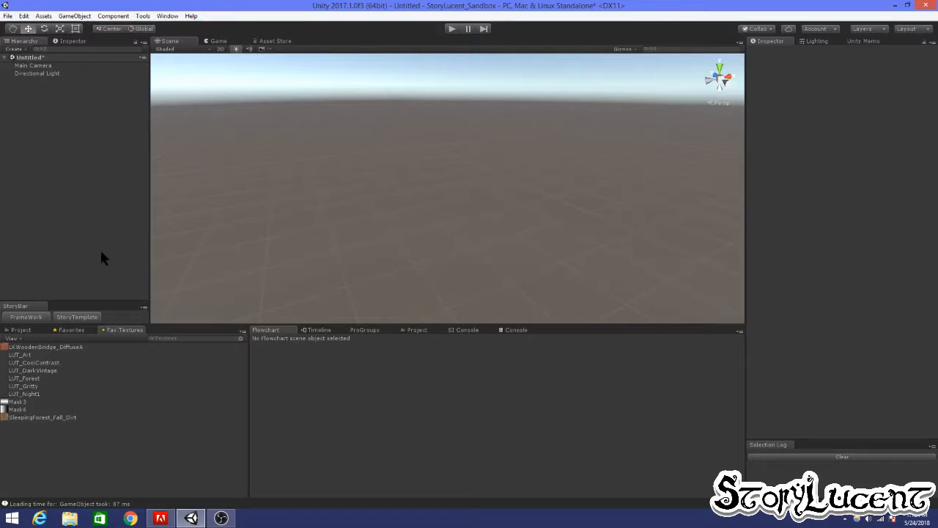
Step: Undock the StoryBar panel into a floating window and close it
left_click_drag(32, 307, 425, 192)
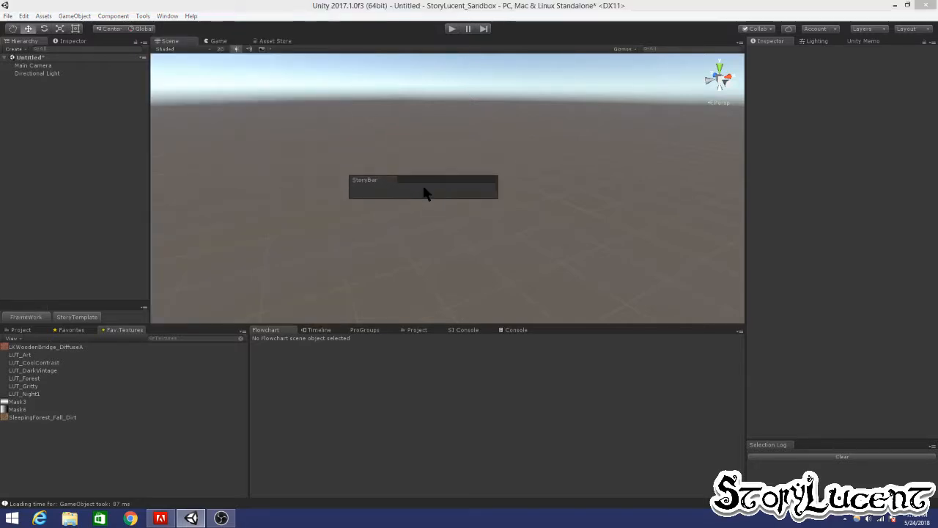
left_click_drag(502, 183, 554, 173)
left_click(543, 174)
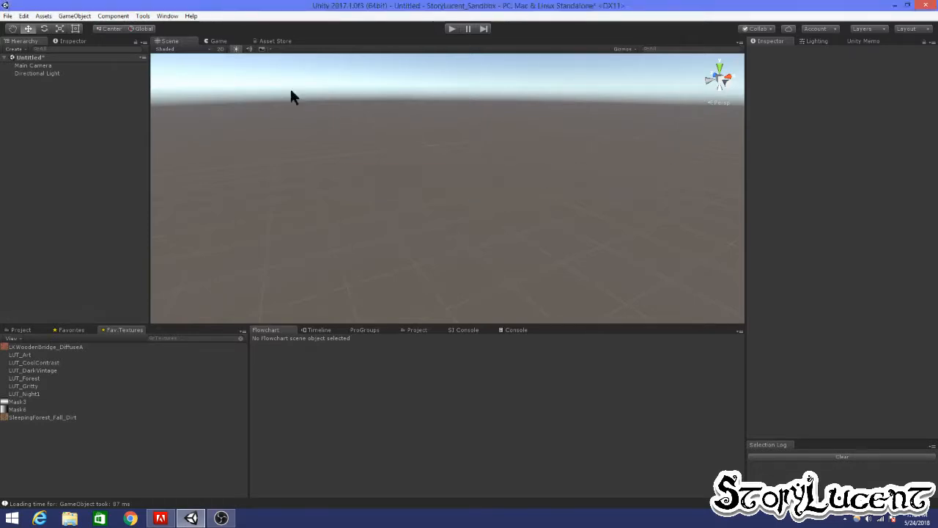
Step: Reopen the StoryBar window and dock it directly below the Hierarchy
left_click(166, 16)
left_click(192, 177)
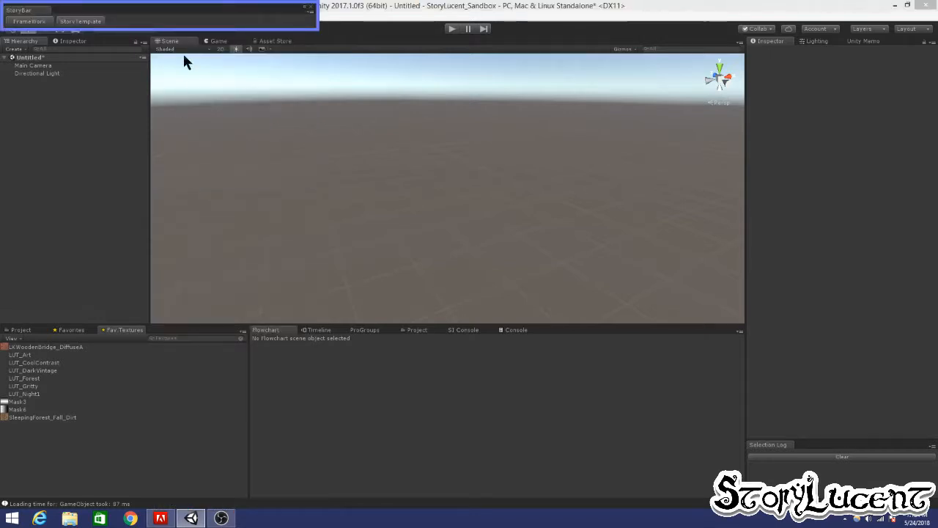
left_click_drag(156, 17, 51, 310)
left_click_drag(67, 229, 69, 302)
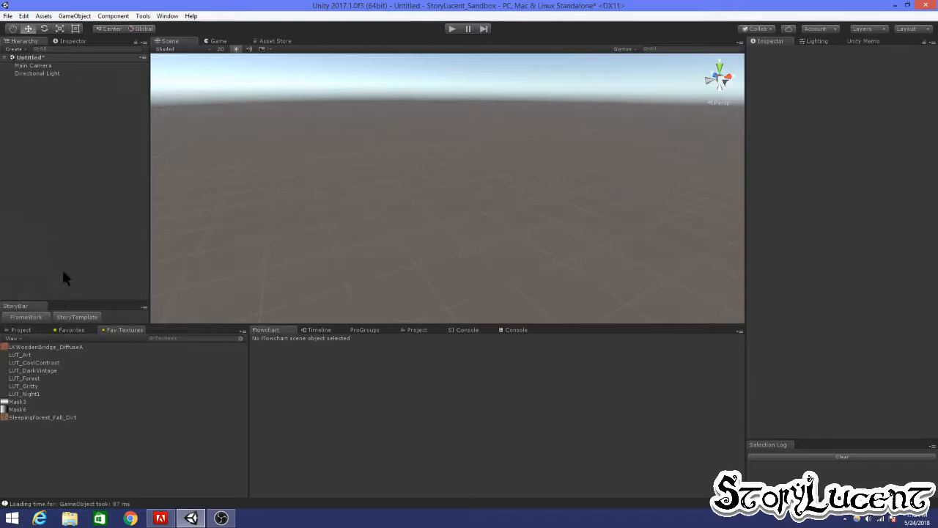
Step: Add the StoryLucent framework and one story template to the scene from the StoryBar
left_click(30, 318)
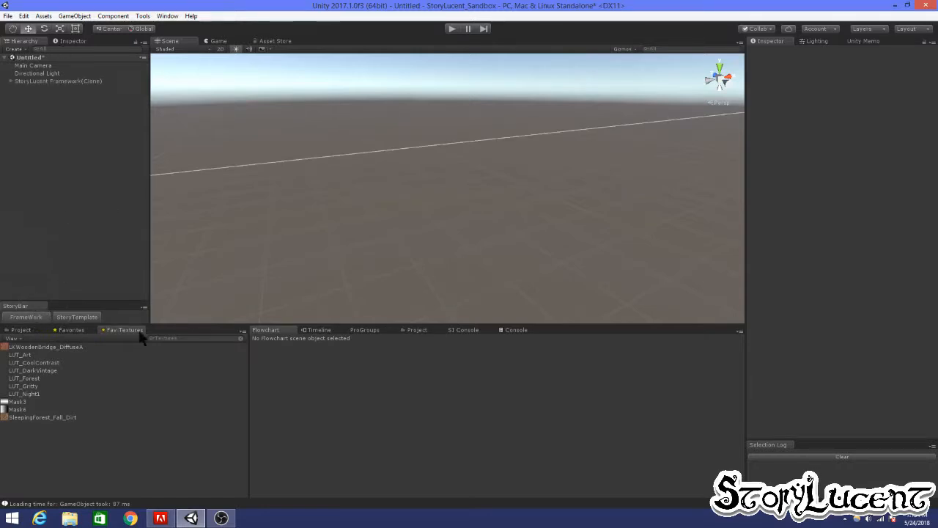
left_click(79, 318)
left_click(11, 89)
left_click(10, 89)
Step: Add three more story templates to the scene
left_click(86, 319)
left_click(85, 319)
left_click(85, 319)
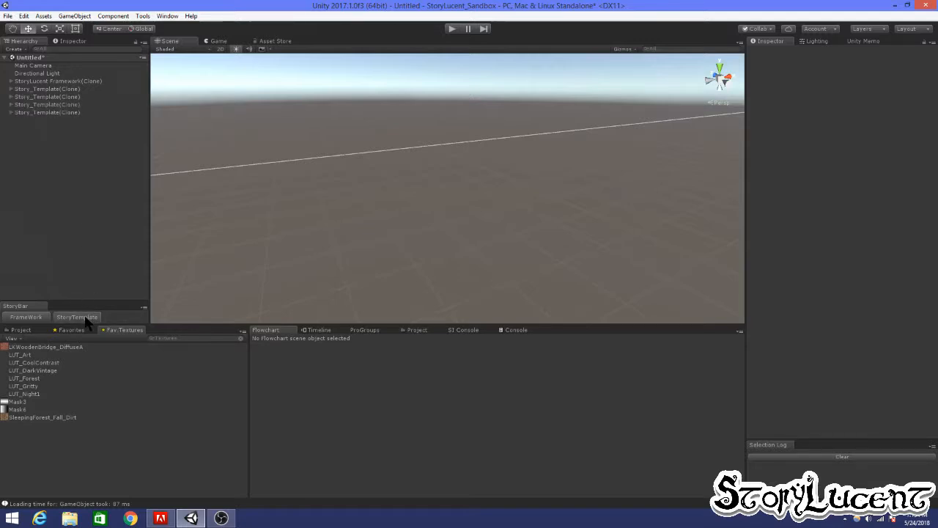
Step: Delete the three extra Story_Template(Clone) objects, keeping the first one
left_click(47, 96)
key("Delete")
left_click(42, 98)
key("Delete")
left_click(45, 97)
key("Delete")
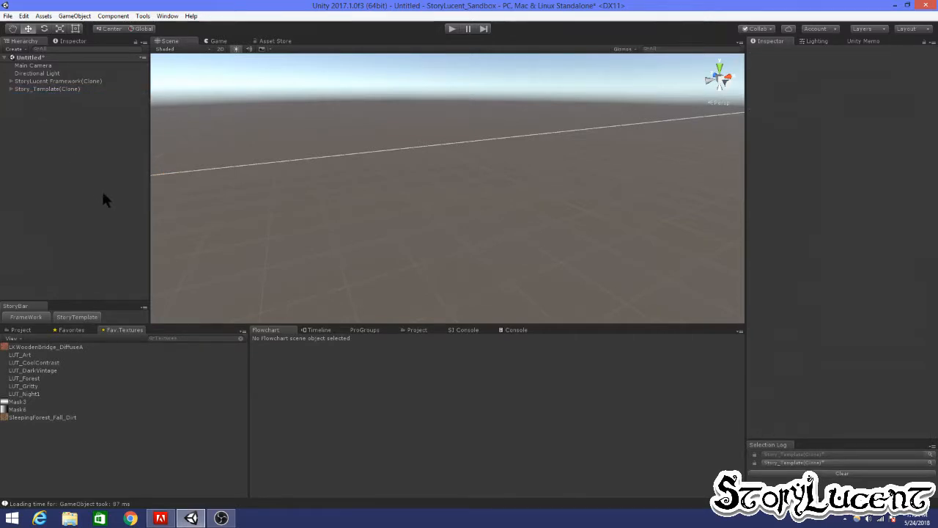
Step: Assign Story_Template(Clone) to Element 0 and Element 1 of the Phase Box on the framework's Director_Template
left_click(10, 80)
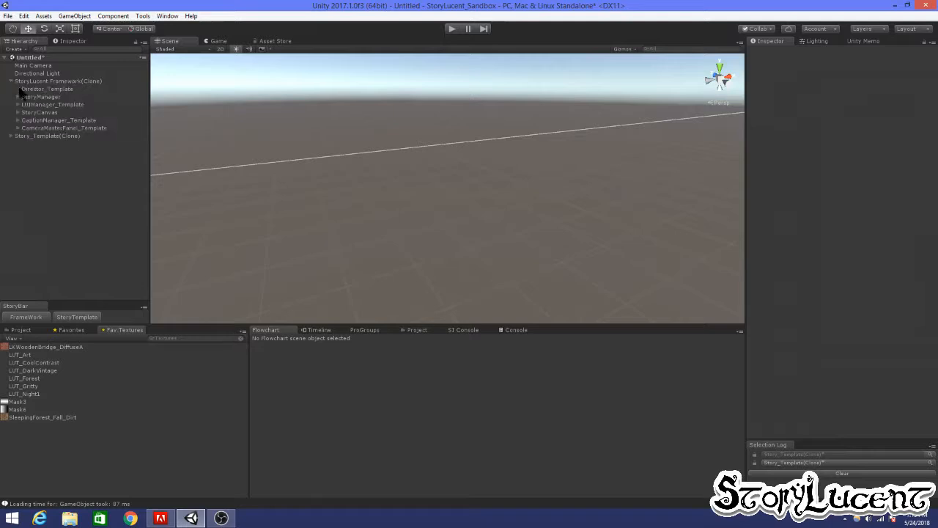
left_click(59, 89)
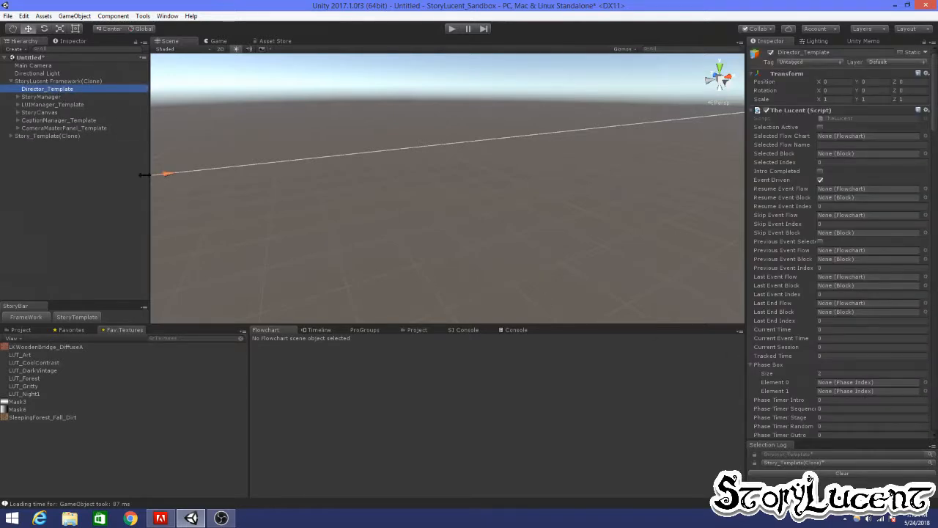
mouse_move(40, 140)
left_mouse_down()
mouse_move(704, 271)
mouse_move(868, 382)
left_mouse_up()
left_click_drag(69, 138, 843, 392)
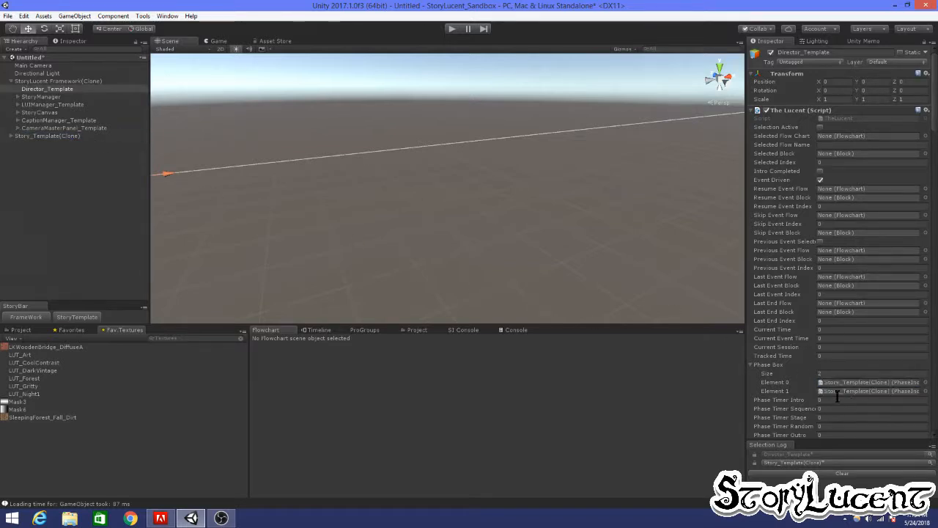
left_click(11, 80)
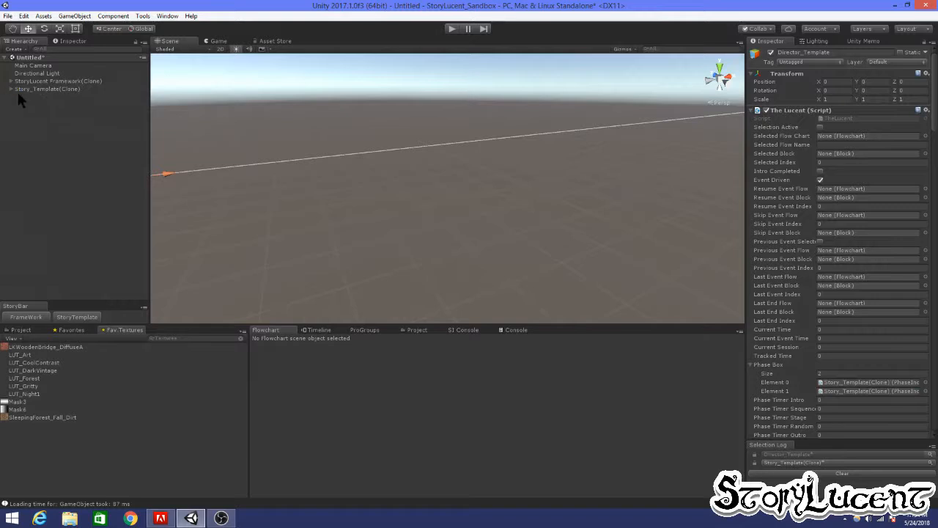
key("ctrl")
left_click(56, 115)
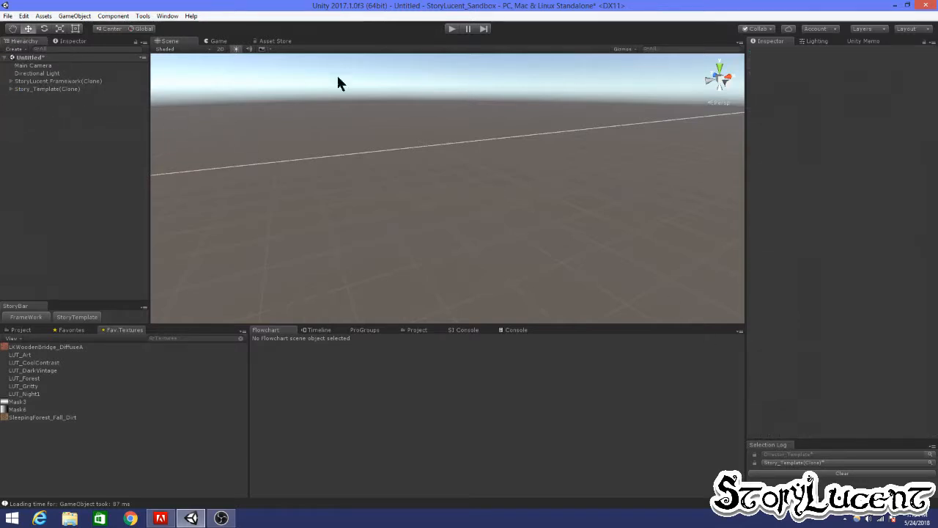
Step: Test the scene in play mode by advancing through the story captions, and stop the playback
left_click(451, 29)
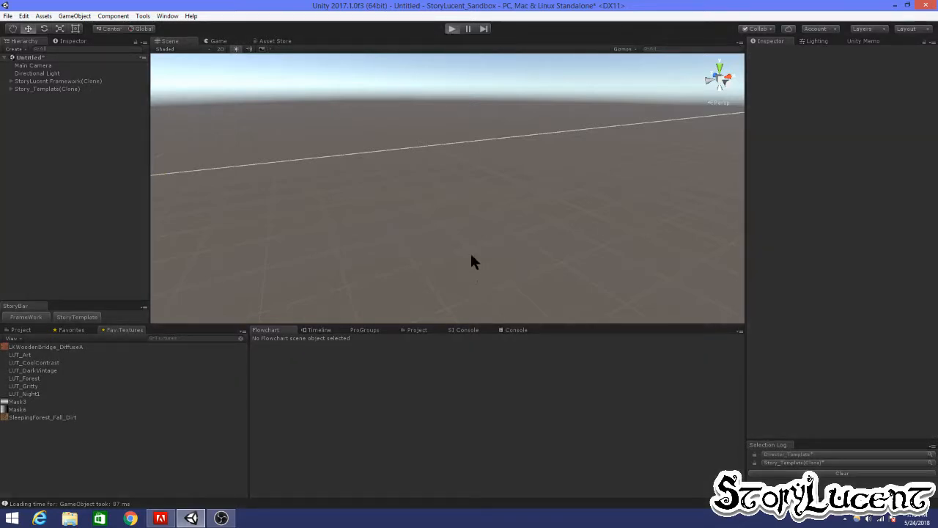
left_click(457, 315)
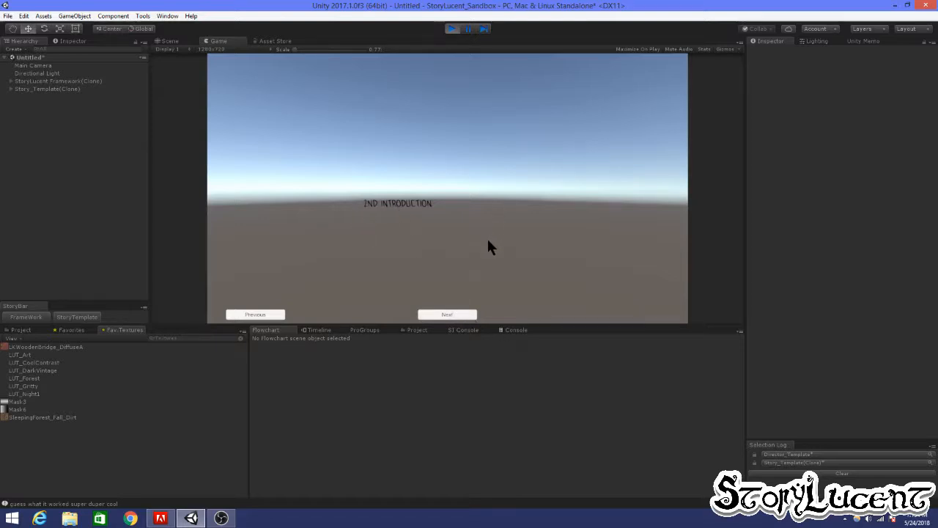
left_click(468, 312)
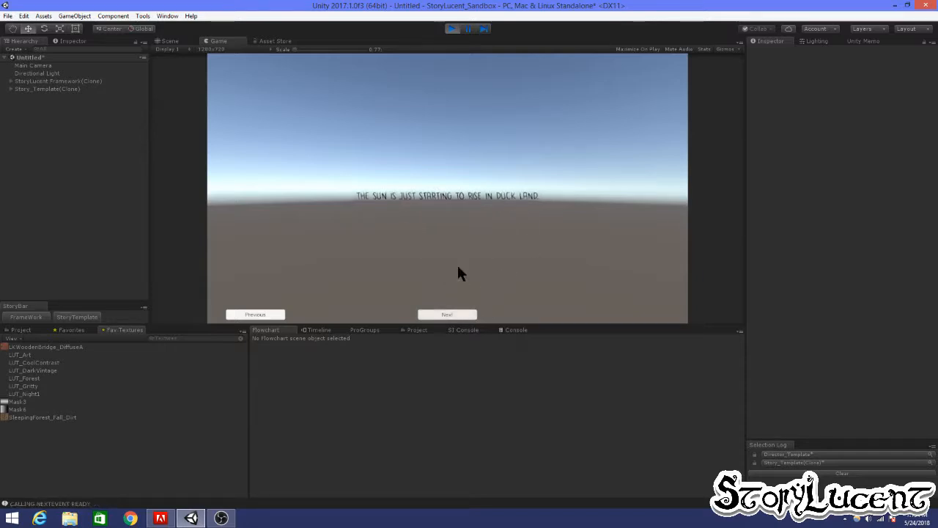
left_click(466, 315)
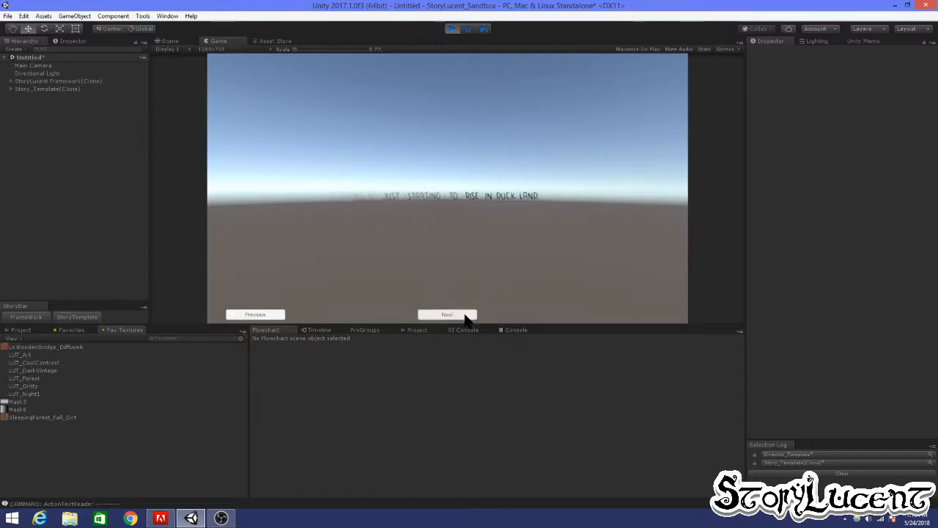
left_click(466, 315)
left_click(465, 316)
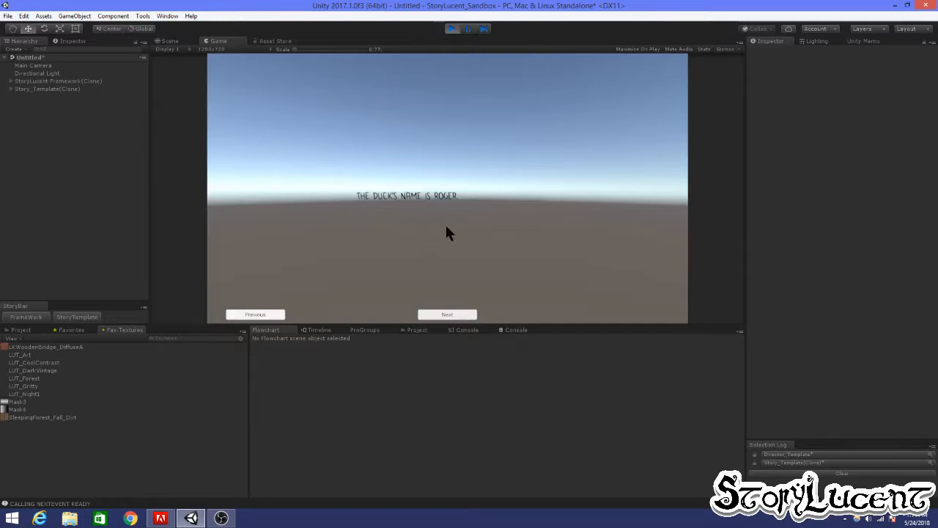
left_click(459, 316)
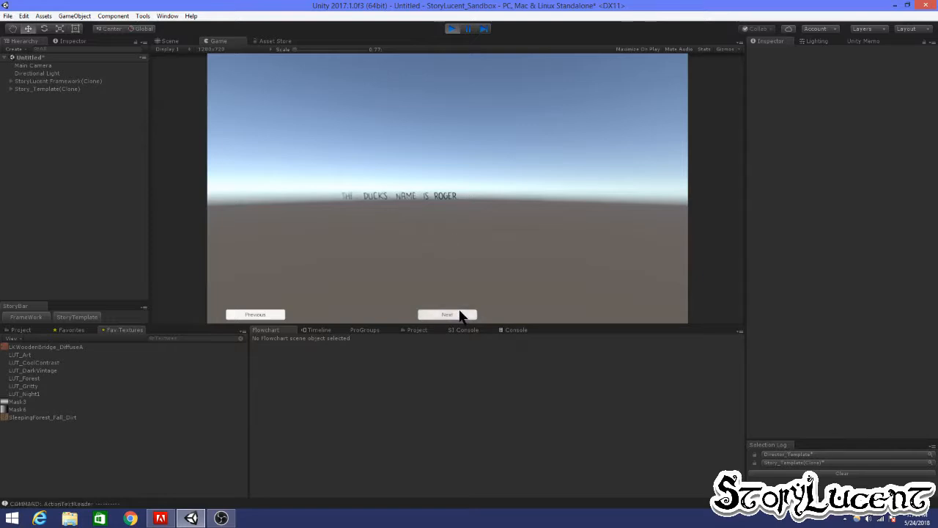
left_click(460, 315)
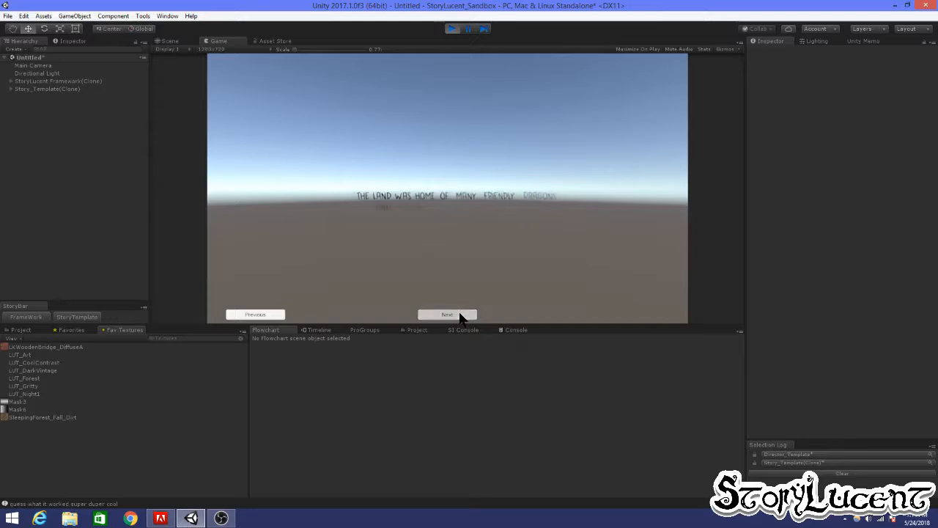
left_click(460, 315)
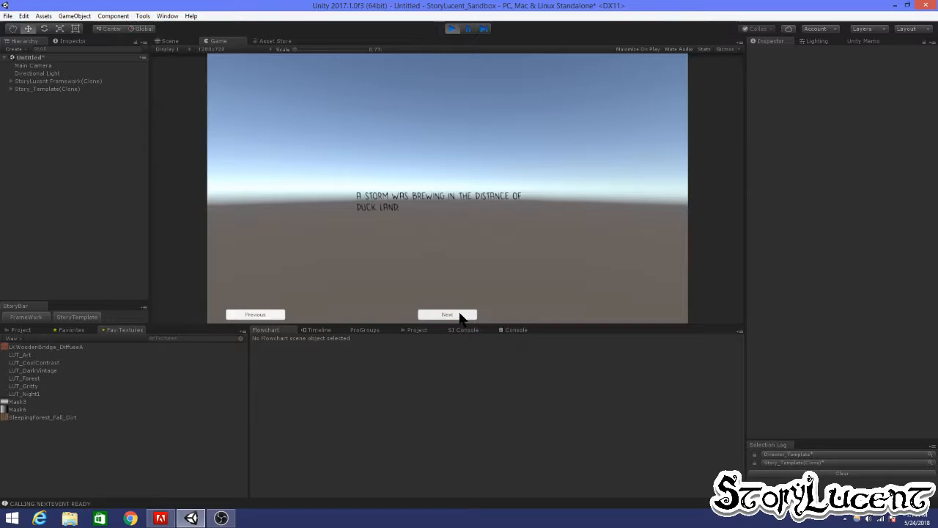
left_click(460, 315)
left_click(452, 29)
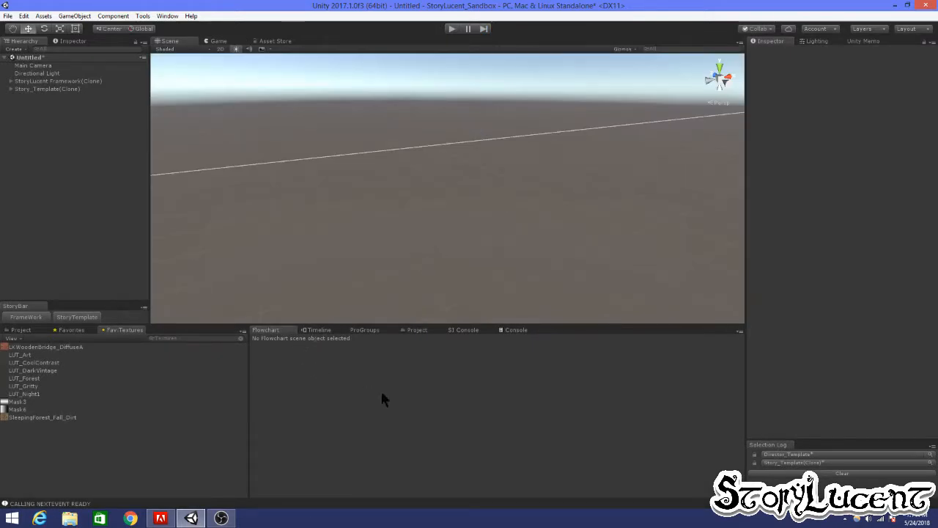
Step: Examine the Intro, RisingSequence, MainSequence and Outro flowcharts inside Story_Template(Clone)
left_click(23, 89)
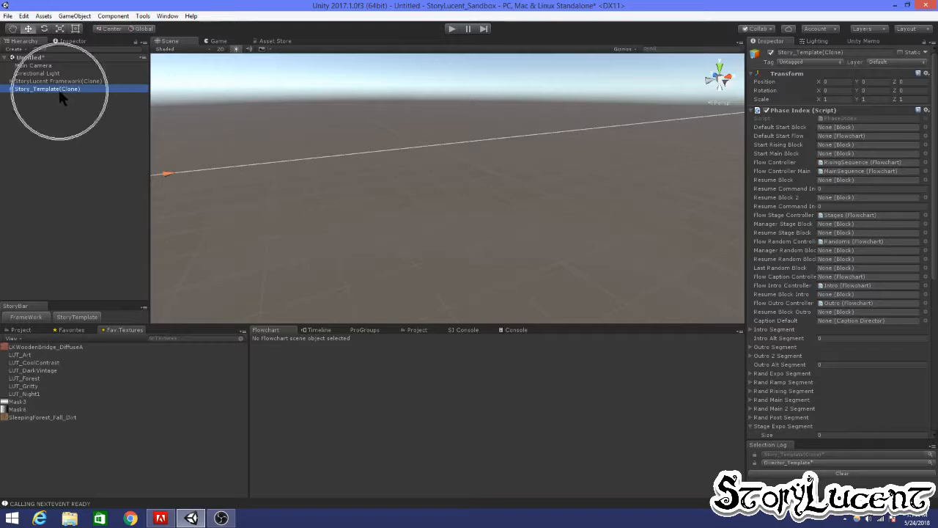
left_click(11, 89)
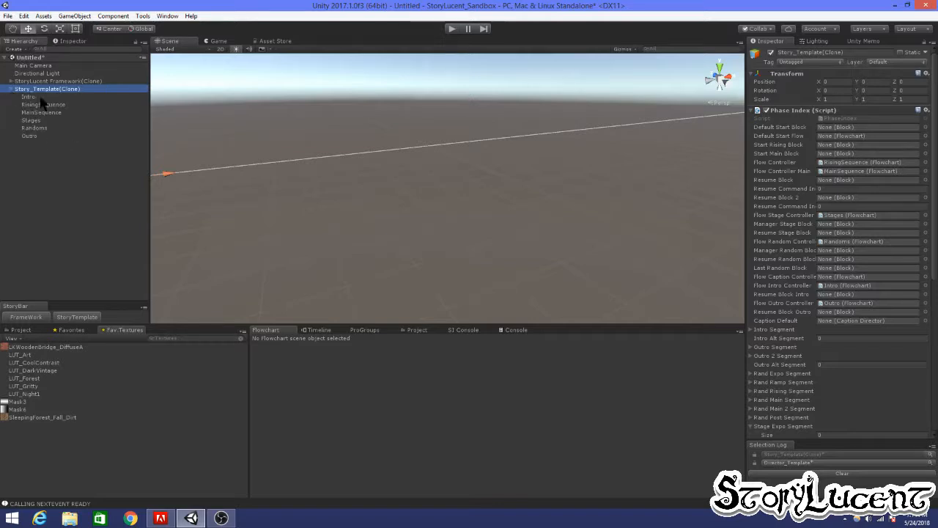
left_click(38, 97)
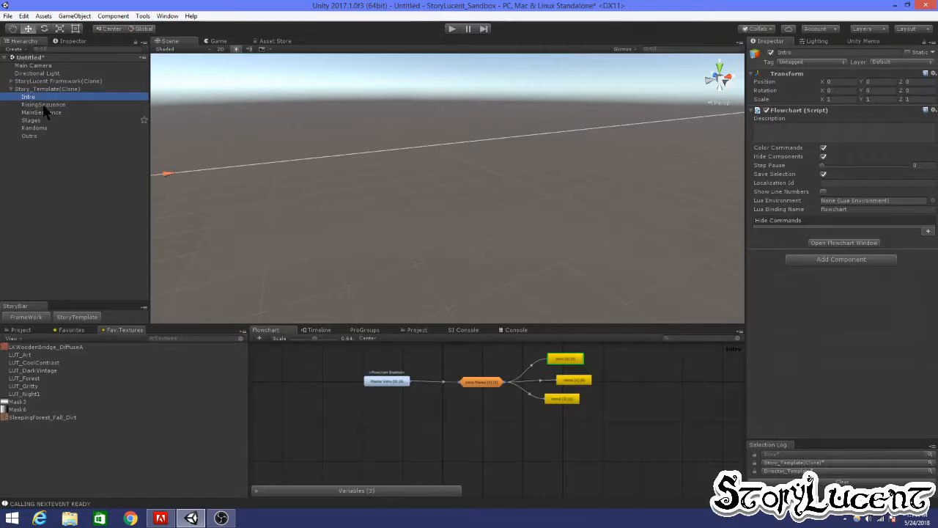
left_click(42, 105)
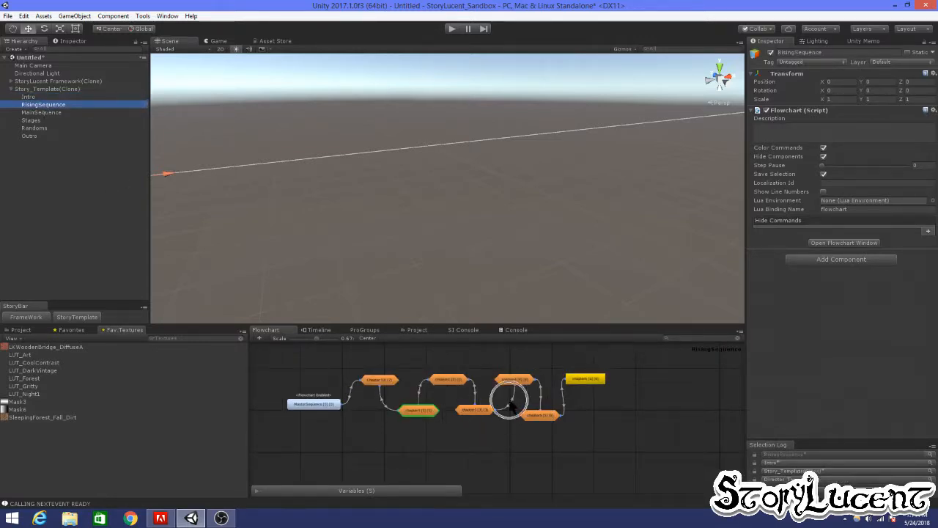
left_click(45, 112)
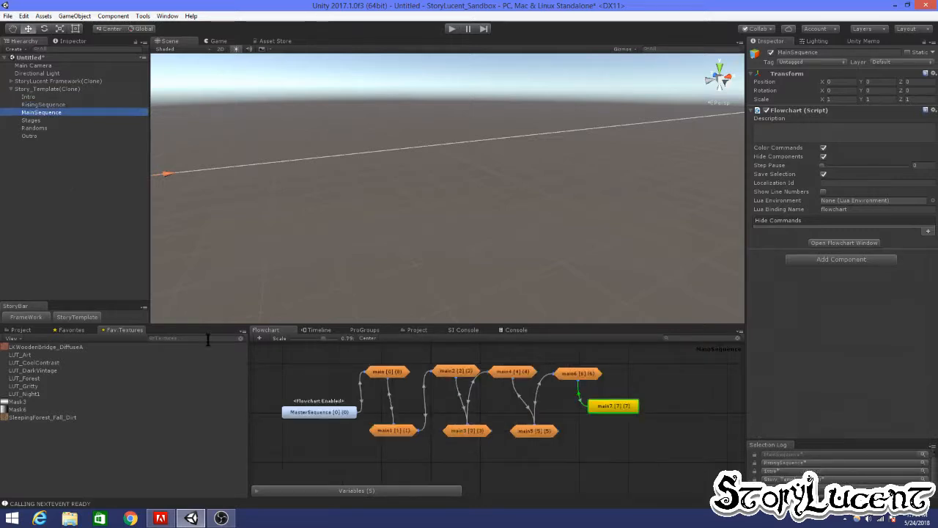
left_click(30, 135)
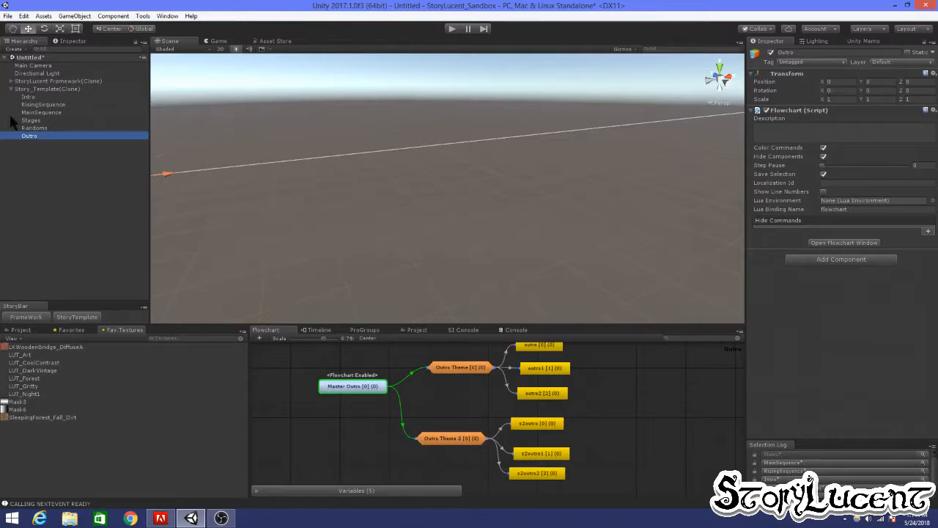
Step: Examine the block layout of the Stages and Randoms flowcharts in the story template
left_click(44, 122)
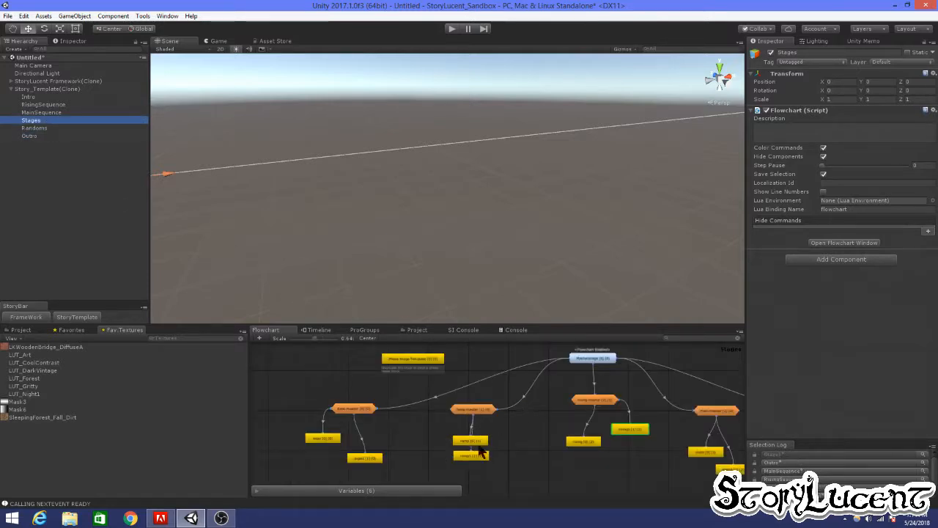
left_click(34, 127)
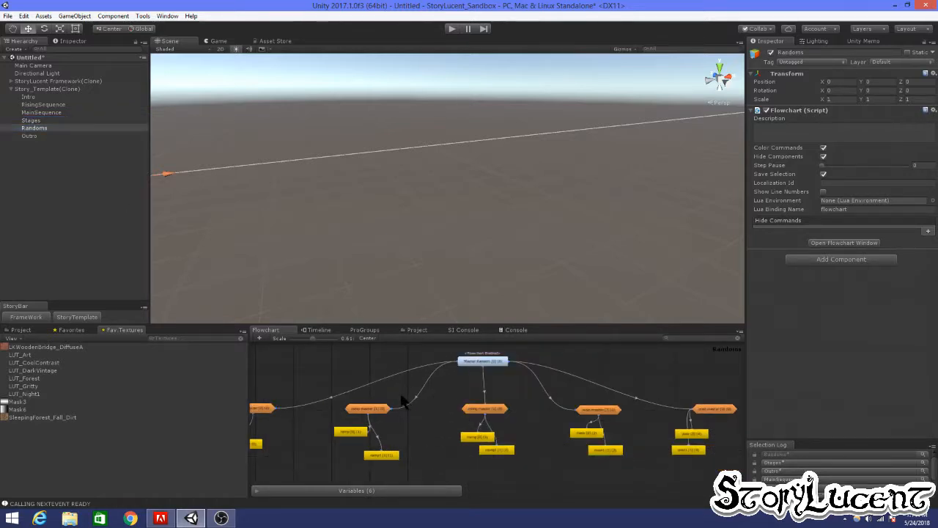
middle_click_drag(434, 400, 528, 394)
middle_click_drag(555, 432, 521, 429)
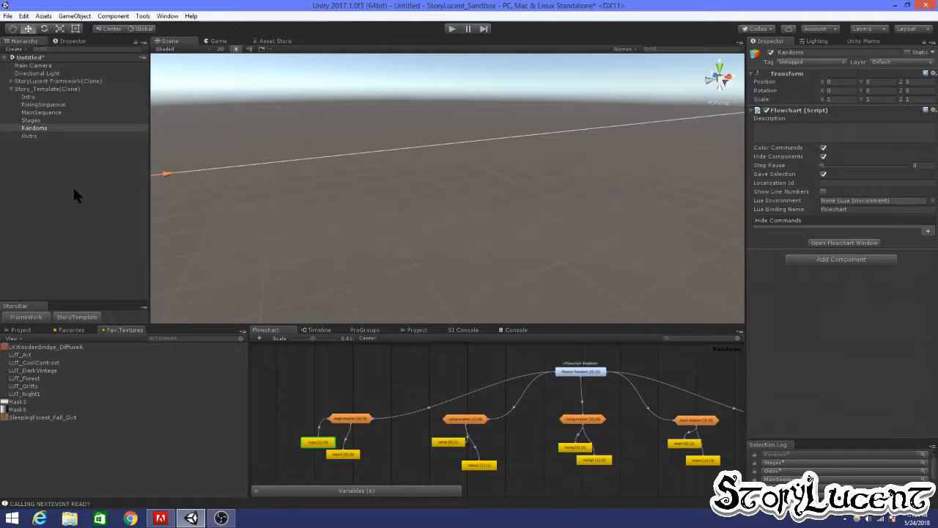
Step: Return to the story template's Intro flowchart and inspect its blocks up close
left_click(30, 97)
left_click(442, 414)
middle_click_drag(441, 414, 374, 421)
scroll(374, 421, "up", 4)
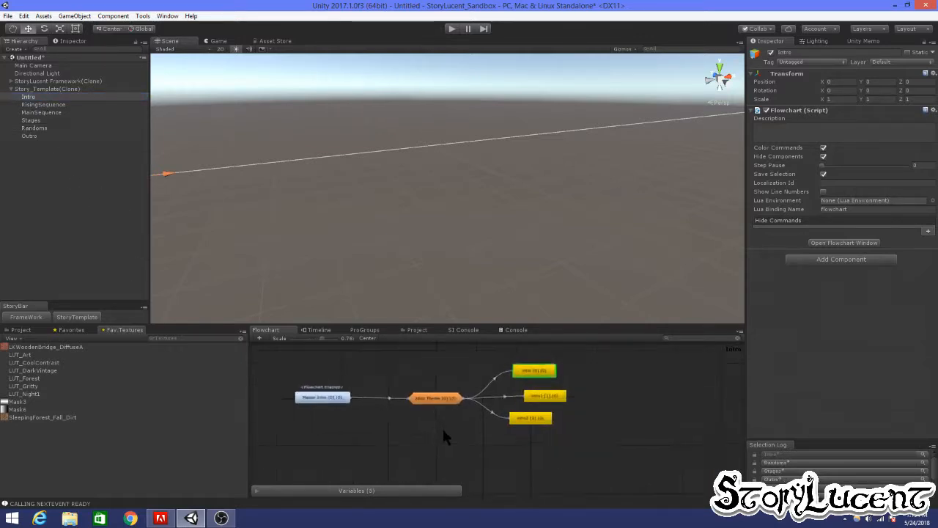
Step: Examine the commands of the intro, intro1 and intro2 blocks in the Intro flowchart
middle_click_drag(444, 435, 462, 423)
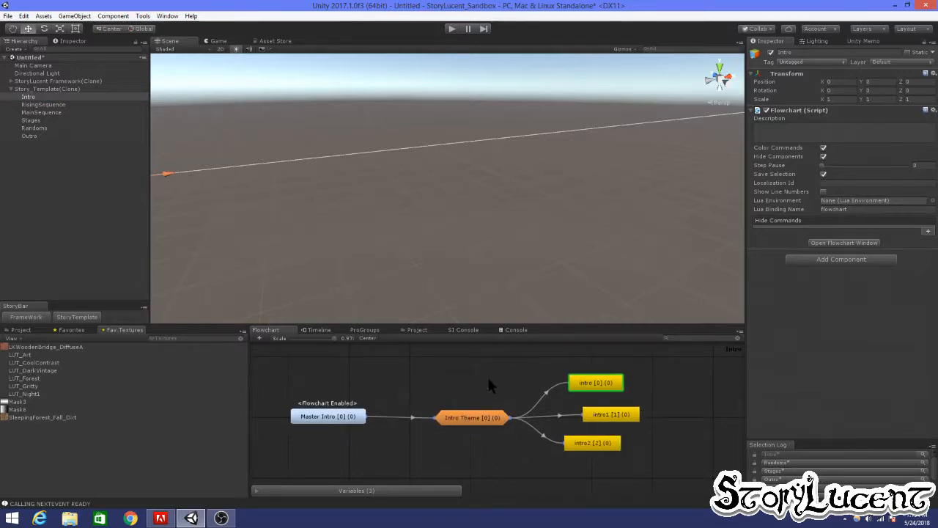
left_click(598, 383)
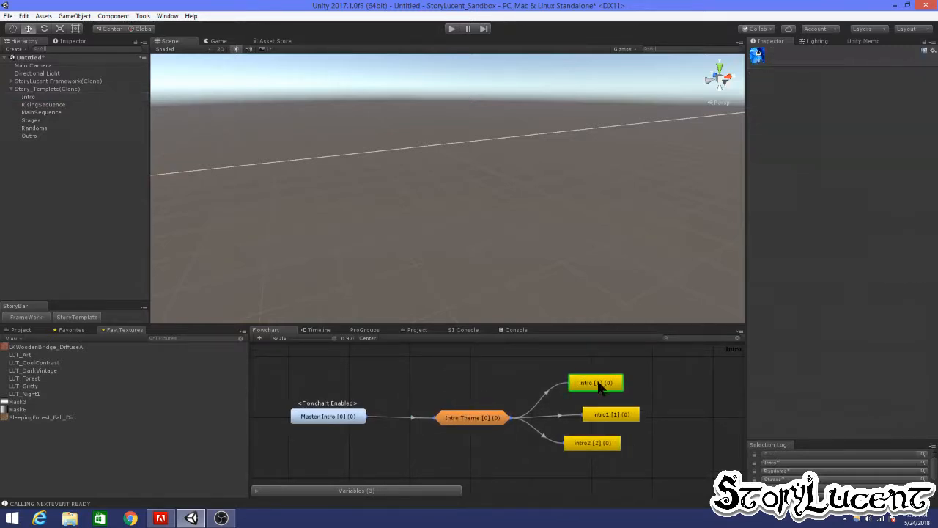
left_click(606, 414)
left_click(594, 447)
left_click(596, 387)
left_click(597, 415)
left_click(597, 442)
left_click(602, 386)
left_click(610, 412)
left_click(600, 444)
middle_click_drag(555, 419, 498, 419)
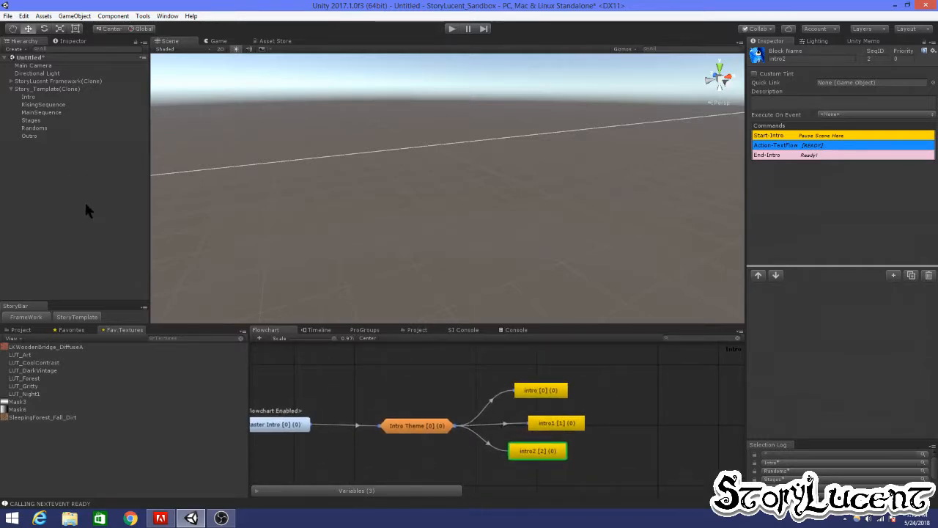
Step: Remove the last two target blocks from the Intro Theme block's Find Intro command, leaving only intro as the target
left_click(407, 430)
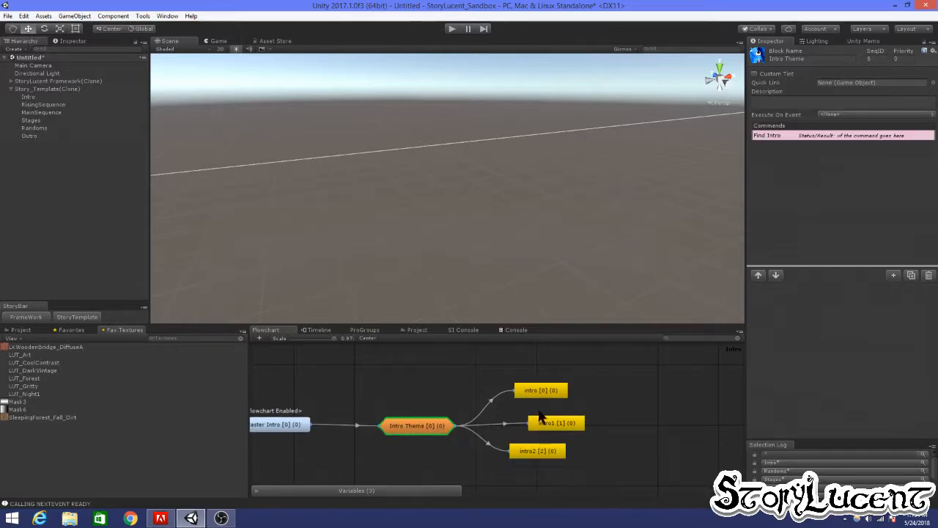
left_click(540, 452)
left_click(551, 425)
left_click(432, 427)
left_click(813, 137)
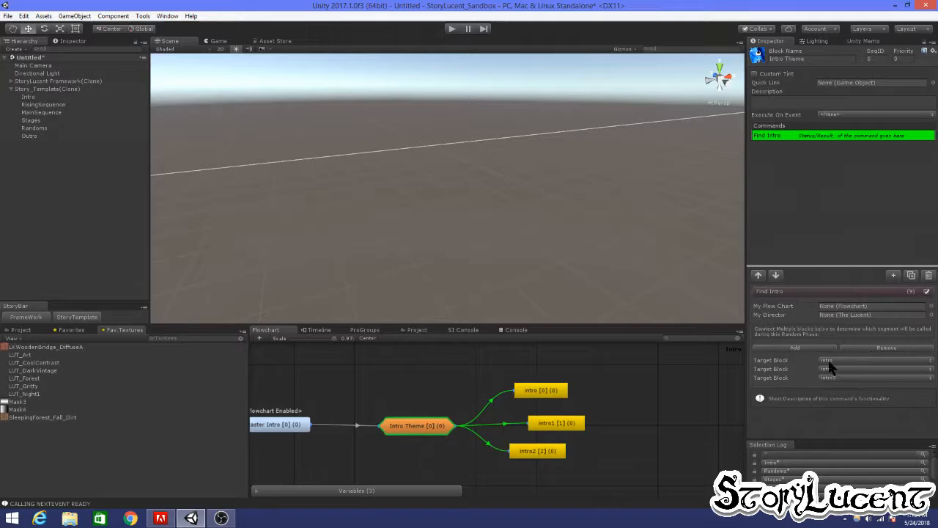
left_click(879, 346)
left_click(879, 346)
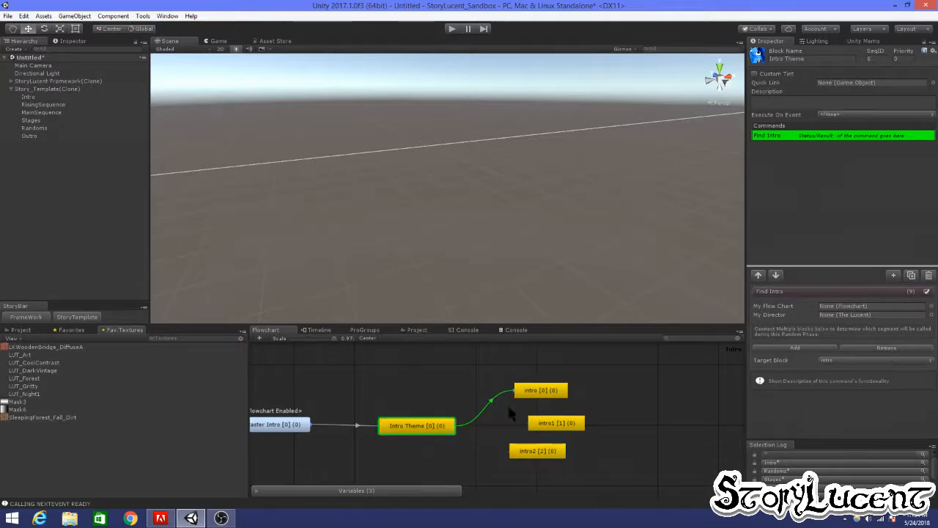
left_click(565, 391)
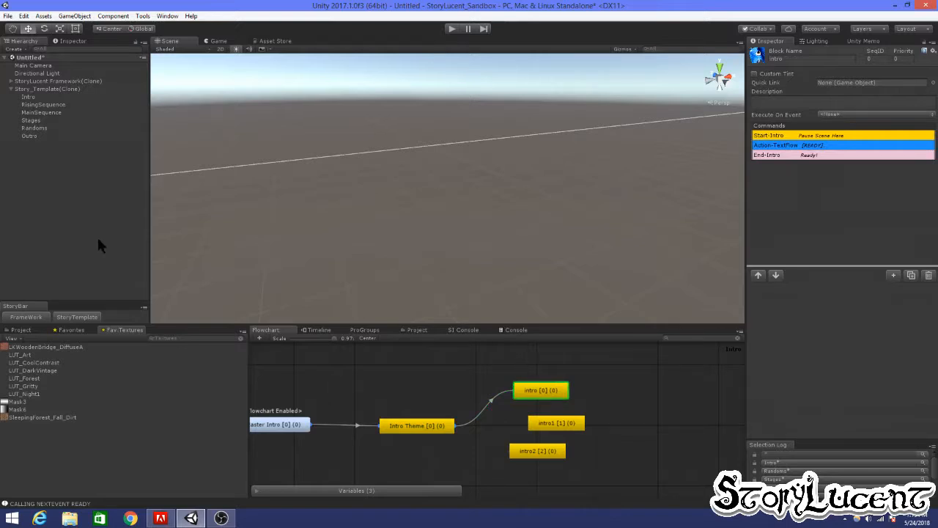
Step: Add the Globe_01 prefab from the favorites to the scene as a root object
scroll(366, 202, "down", 6)
left_click_drag(379, 203, 420, 184, "alt")
left_click(74, 331)
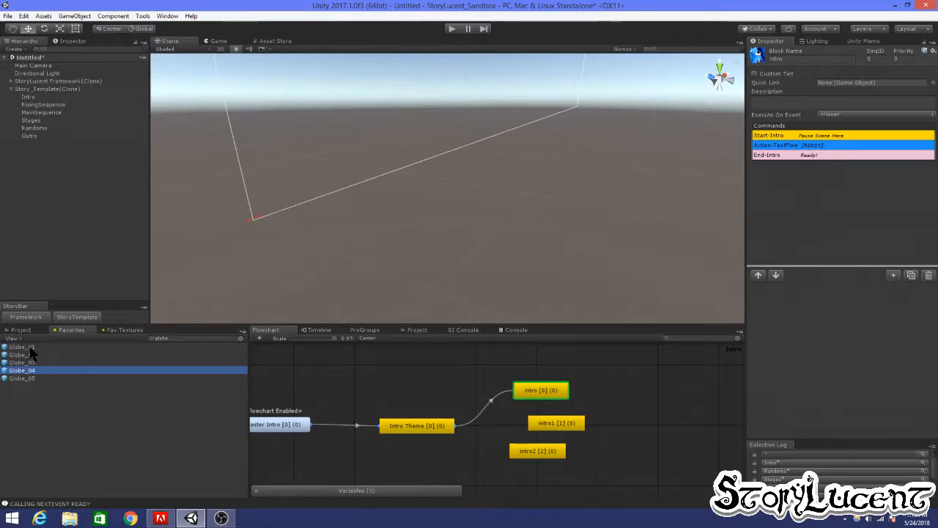
left_click_drag(31, 347, 65, 238)
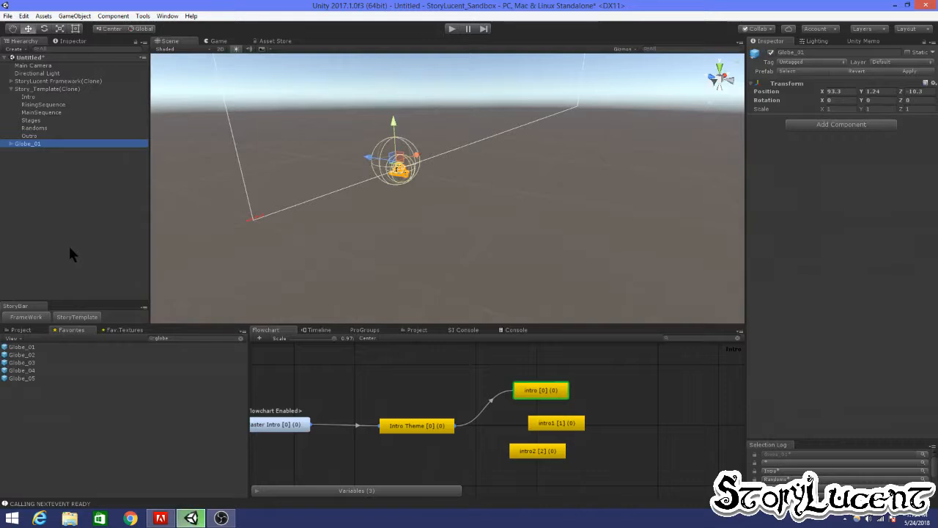
Step: Disable automatic lighting generation for the scene and return to Globe_01's properties
left_click(818, 41)
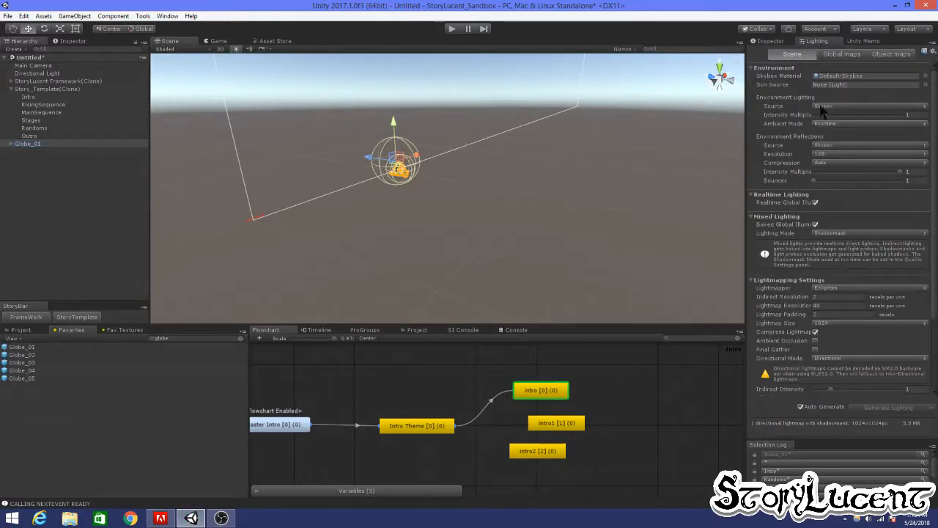
left_click(800, 407)
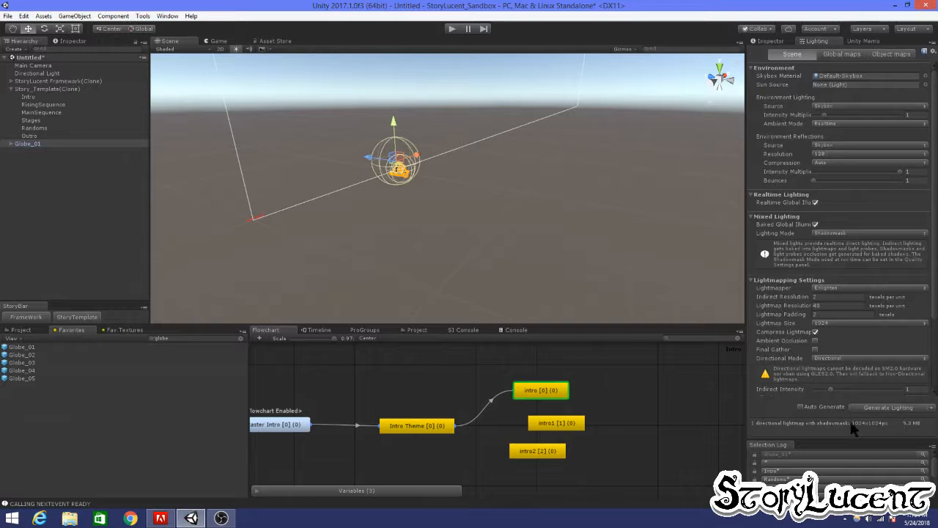
left_click(767, 41)
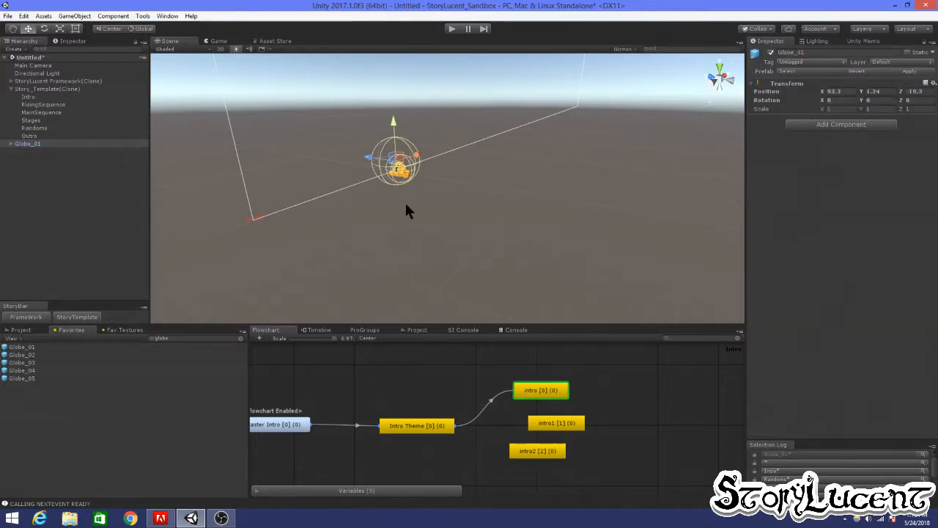
Step: Frame Globe_01 in the Scene view and examine its arch, character and title text up close
scroll(413, 205, "up", 3)
middle_click_drag(347, 192, 442, 239)
scroll(492, 227, "up", 3)
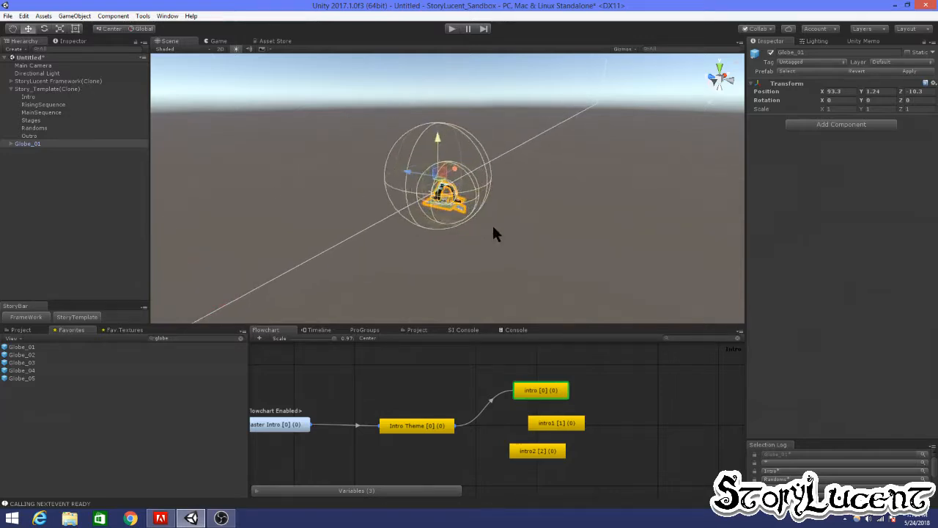
right_click_drag(494, 228, 597, 215)
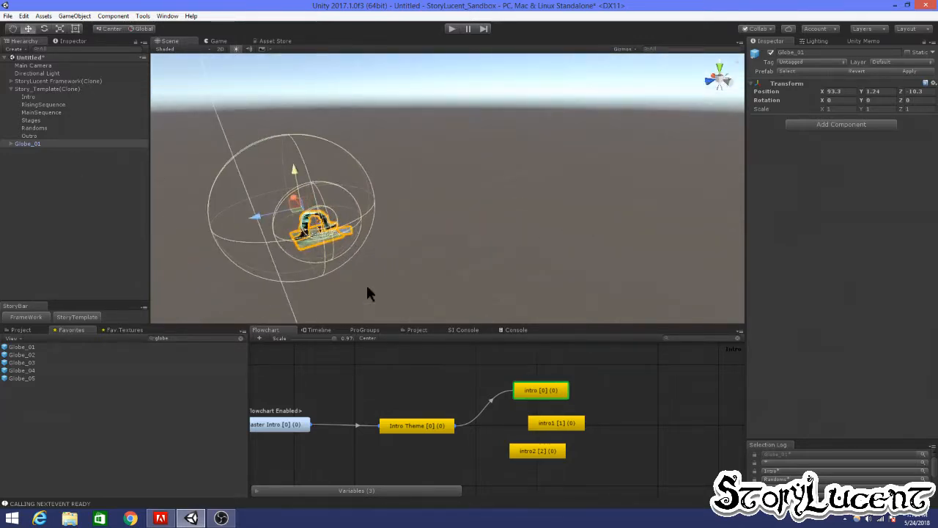
key("f")
scroll(483, 293, "up", 10)
middle_click_drag(490, 291, 468, 217)
scroll(472, 231, "up", 8)
middle_click_drag(469, 184, 464, 206)
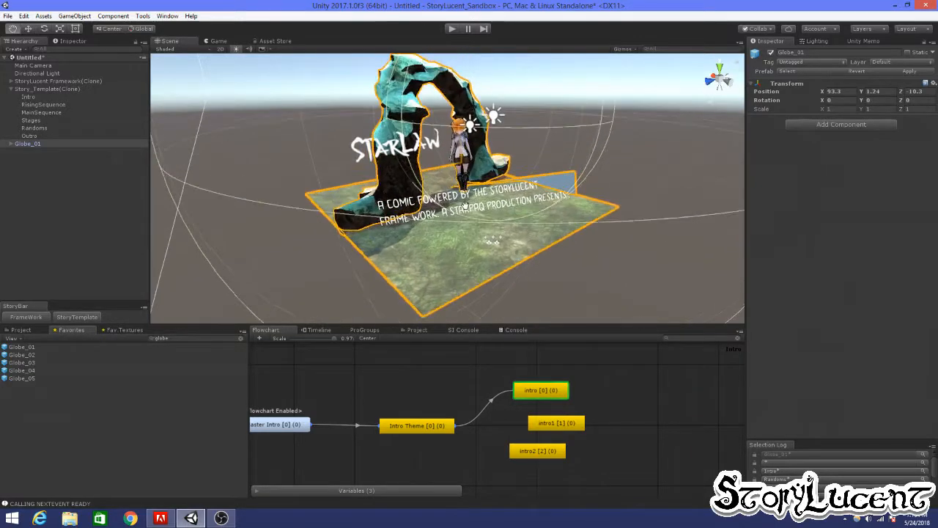
Step: Review the intro block's commands and assign Globe_01 as the block's Quick Link
left_click(542, 390)
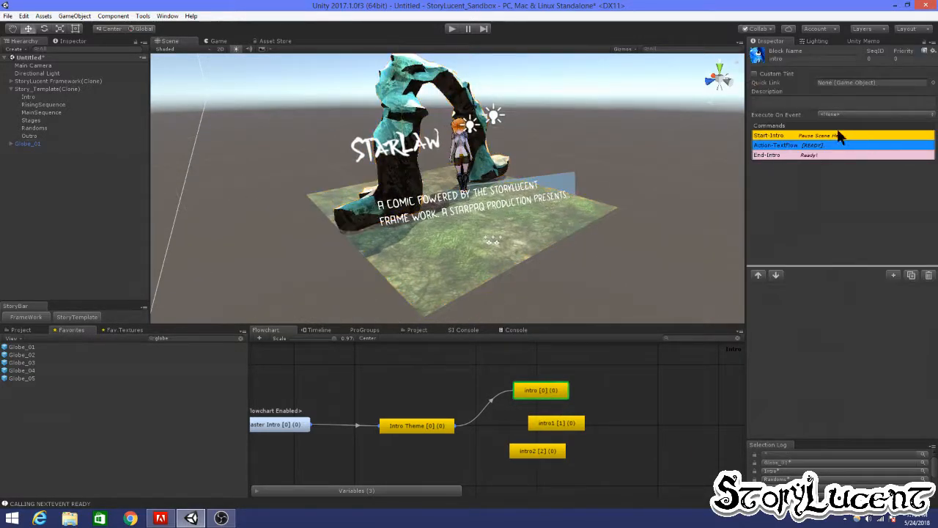
left_click(839, 84)
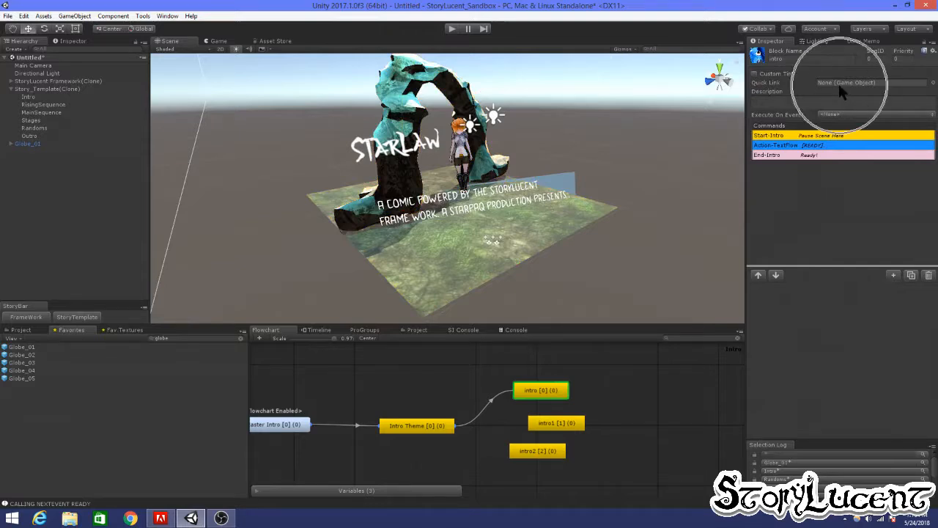
left_click(812, 137)
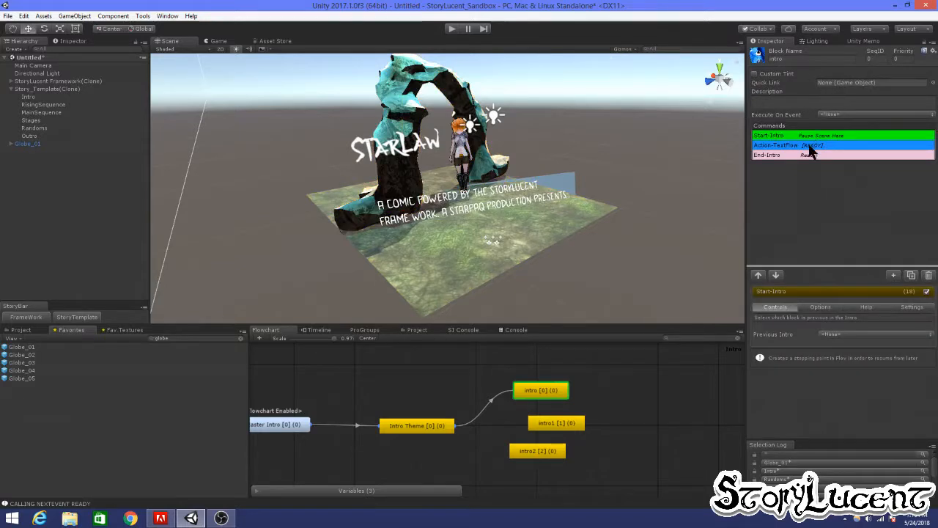
left_click(811, 145)
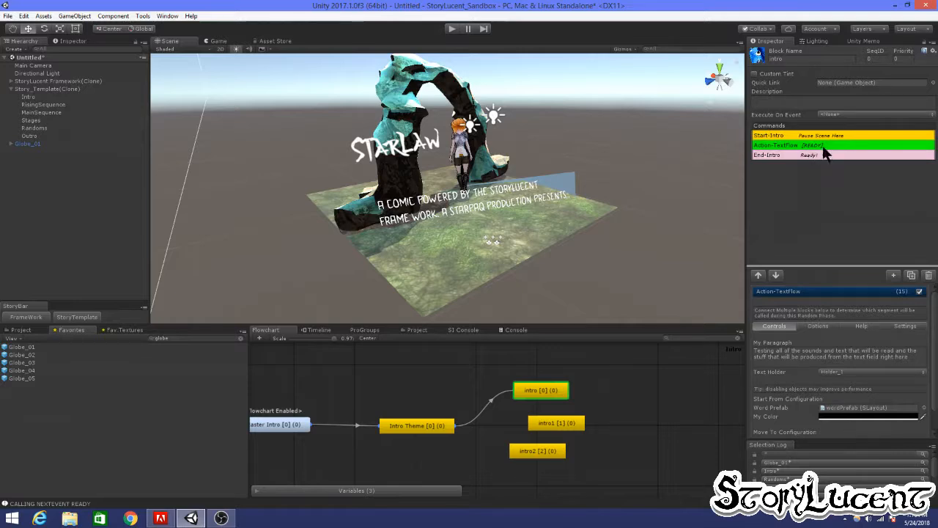
left_click(540, 391)
left_click_drag(32, 146, 847, 86)
Step: Test the StoryBlock link label of the intro block at Globe_01 in the Scene view
left_click(474, 233)
scroll(470, 226, "down", 5)
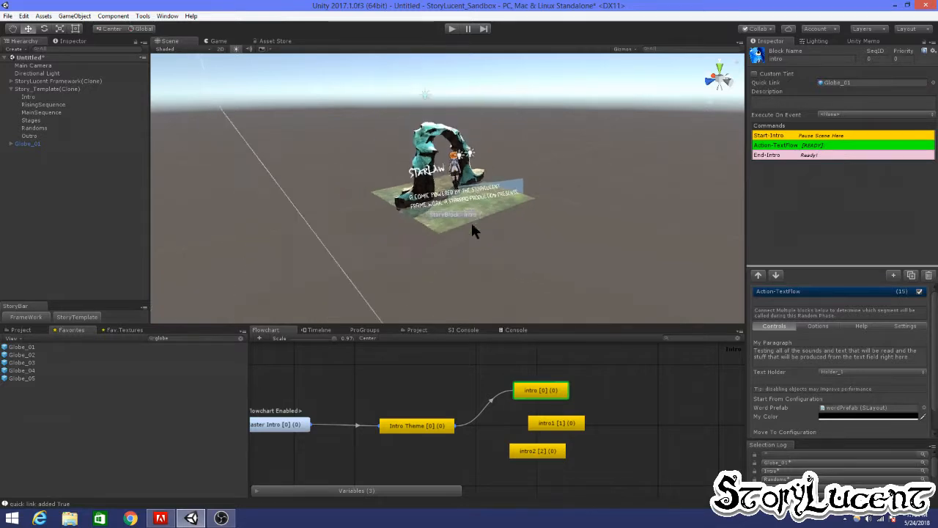
scroll(471, 224, "down", 6)
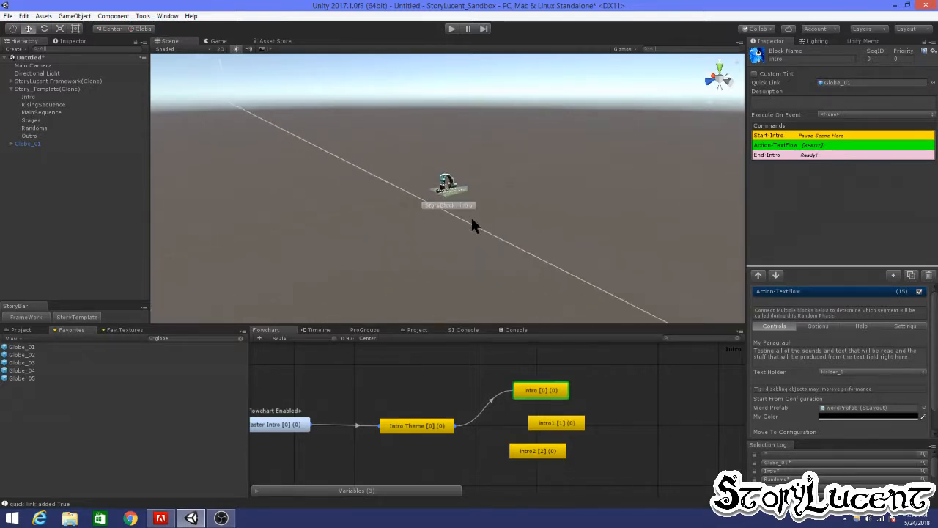
left_click(454, 210)
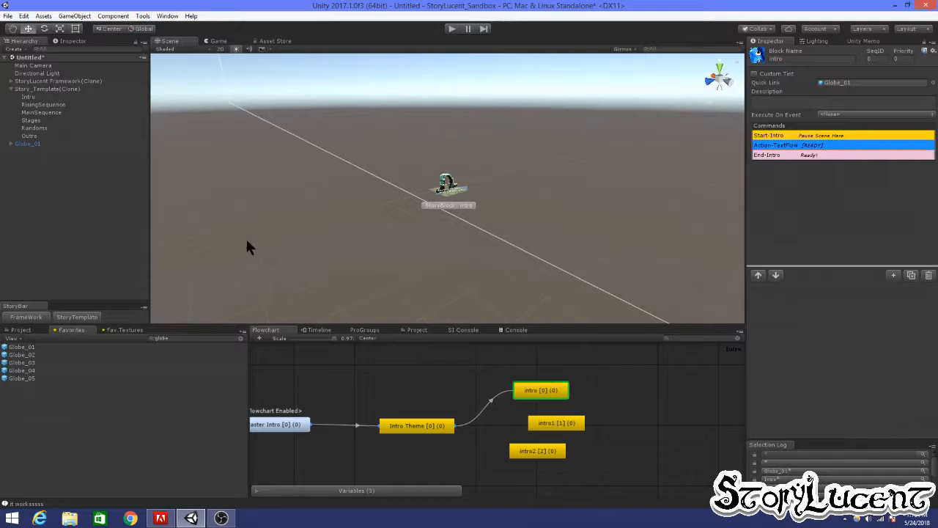
Step: Add the Globe_02, Globe_03 and Globe_04 prefabs to the scene as root objects
left_click_drag(55, 354, 39, 176)
middle_click_drag(155, 291, 323, 243)
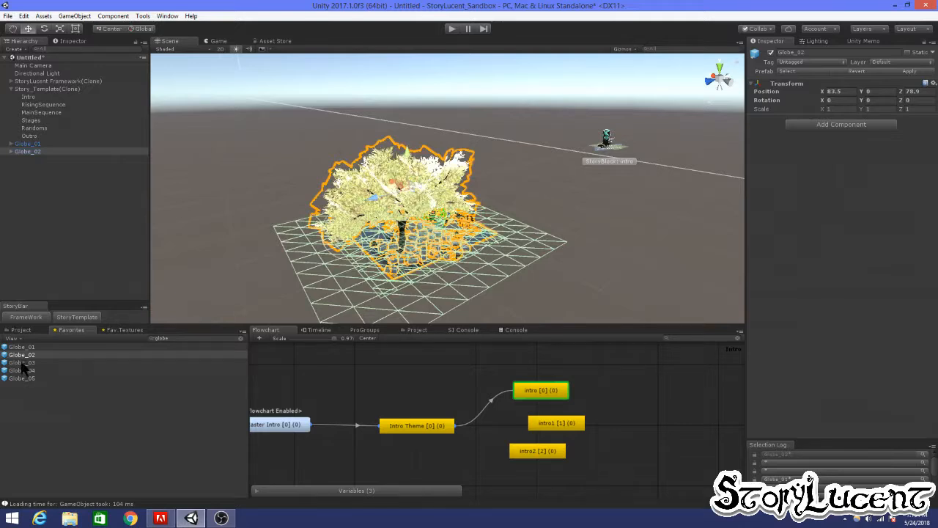
left_click_drag(21, 362, 45, 187)
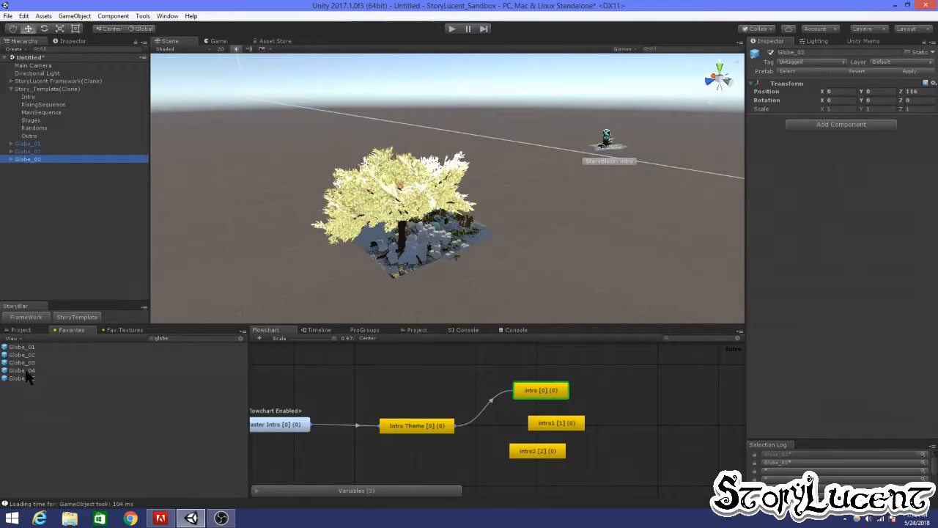
left_click_drag(25, 371, 65, 249)
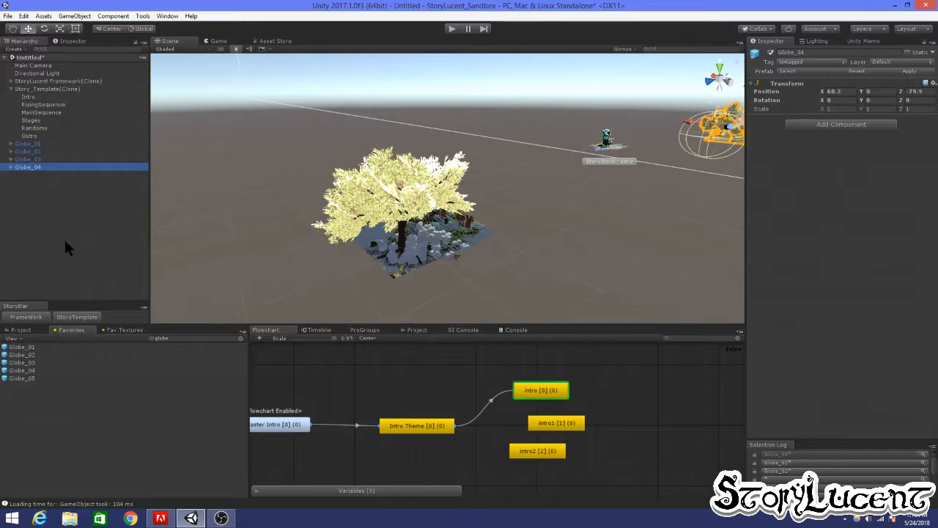
left_click_drag(382, 170, 356, 108, "alt")
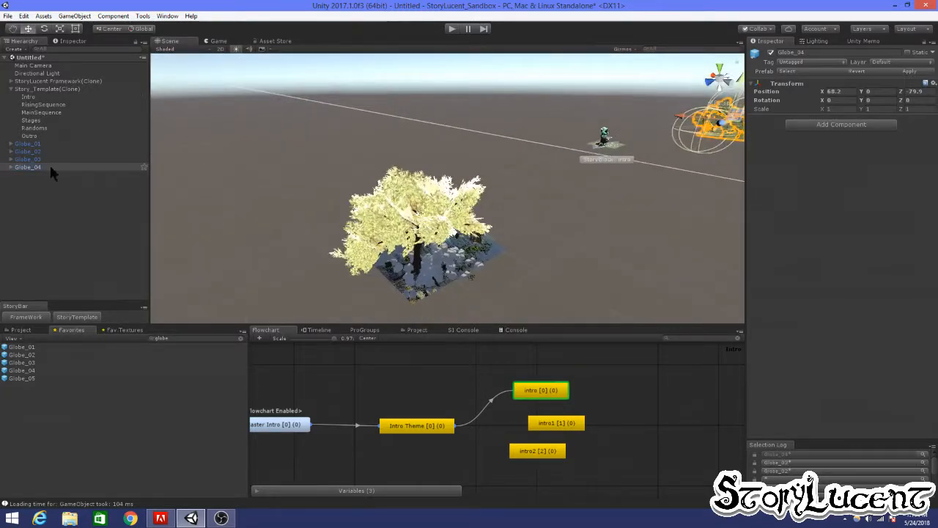
Step: Assign Globe_02 as the Quick Link of the first Chapter block in the RisingSequence flowchart, and select the Chapter1 block
left_click(33, 151)
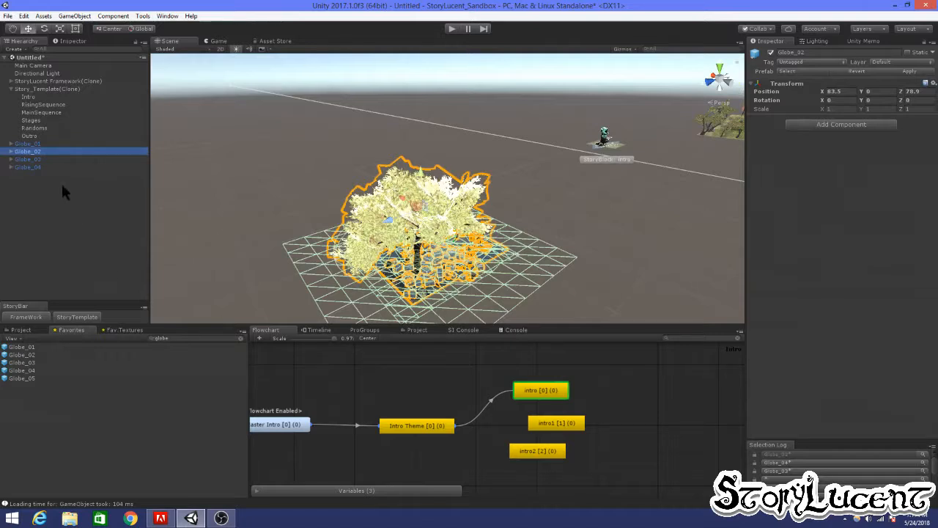
left_click(43, 104)
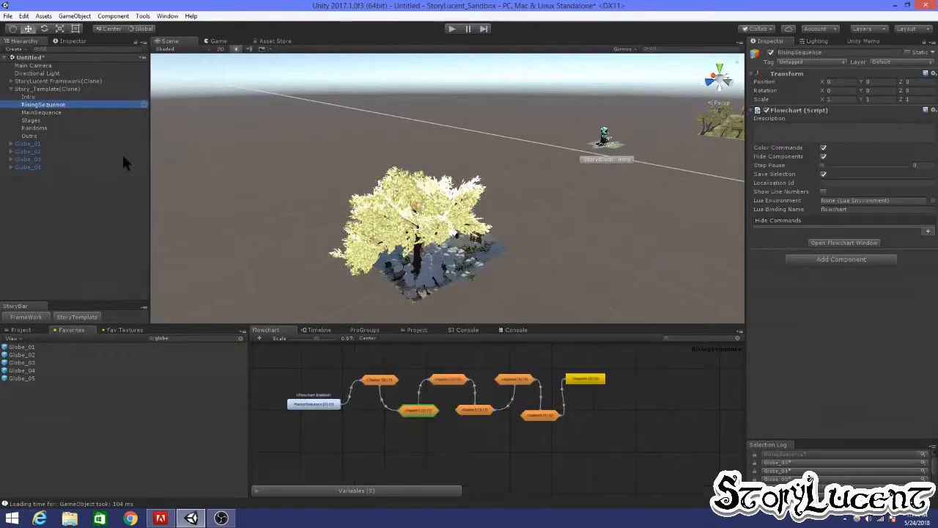
left_click(375, 384)
left_click(447, 380)
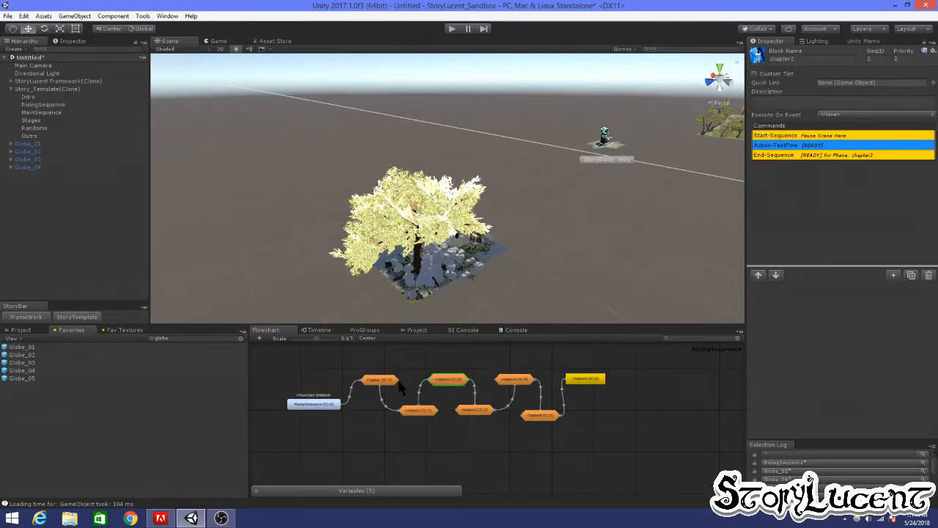
left_click(449, 383)
left_click(378, 381)
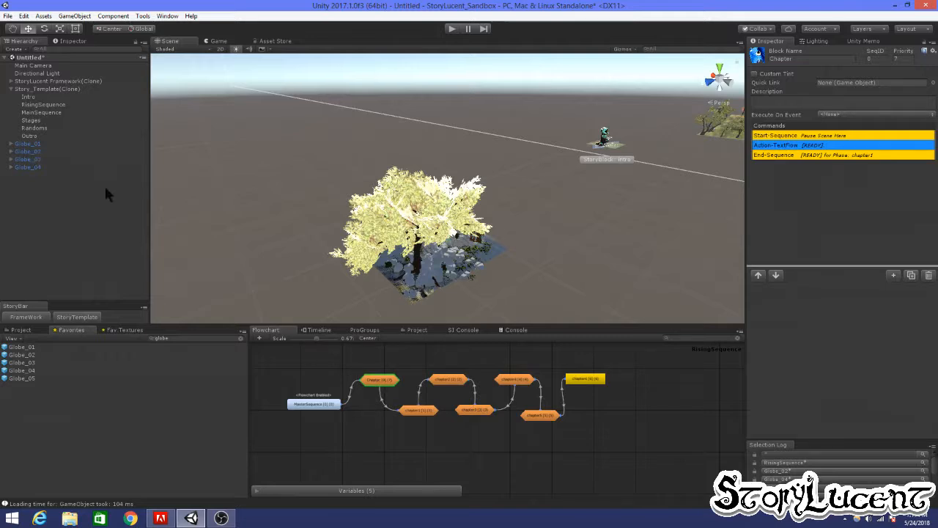
left_click_drag(26, 152, 872, 83)
left_click(420, 412)
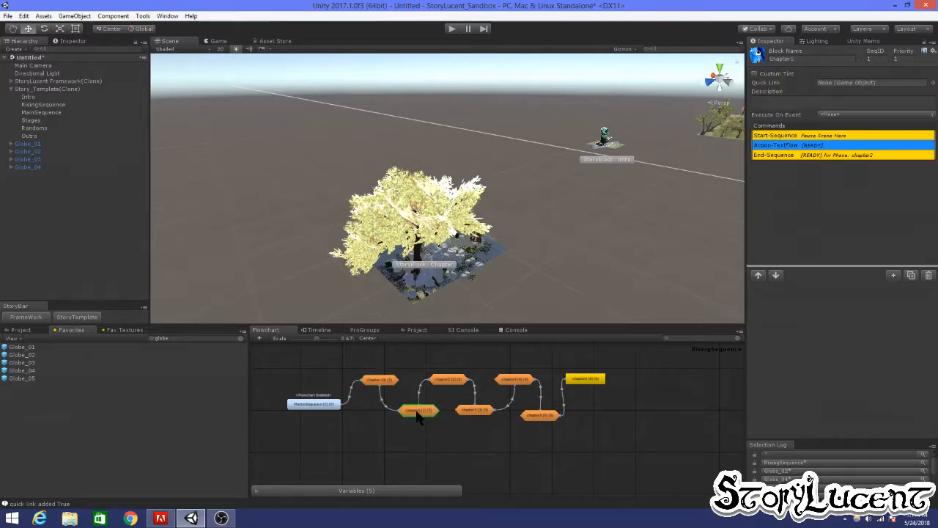
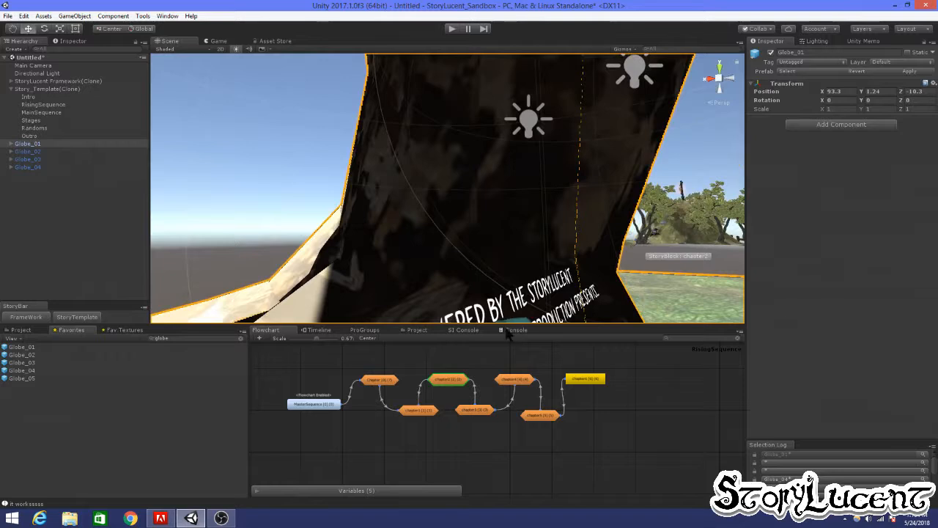
Step: Add an Action-MoveCamera command to the Intro flowchart's intro block, placed directly after Start-Intro, and show its camera settings
left_click(46, 97)
left_click(544, 390)
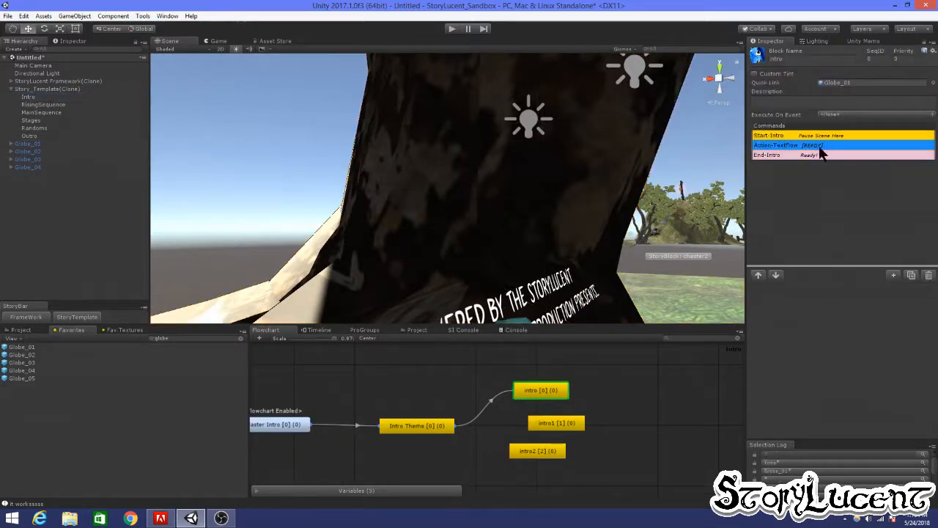
left_click(893, 274)
mouse_move(887, 296)
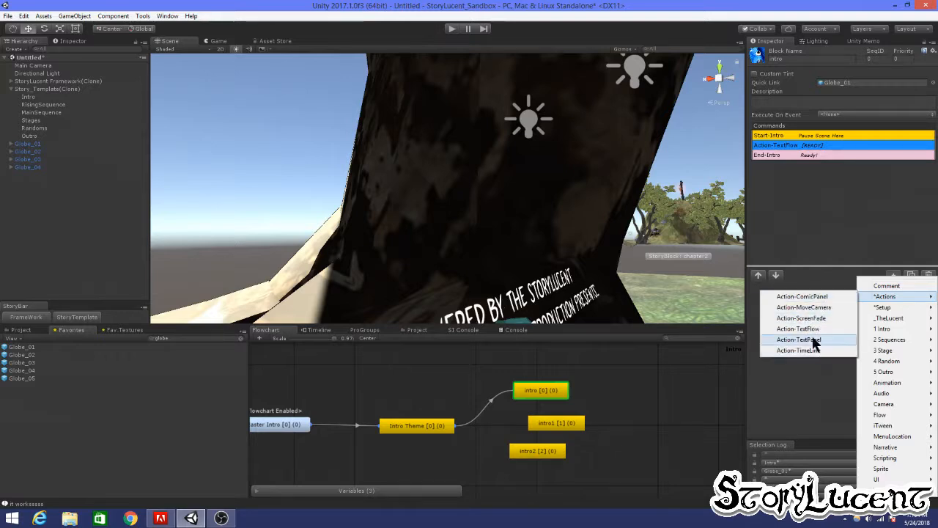
left_click(820, 307)
left_click_drag(827, 169, 828, 145)
scroll(834, 379, "down", 5)
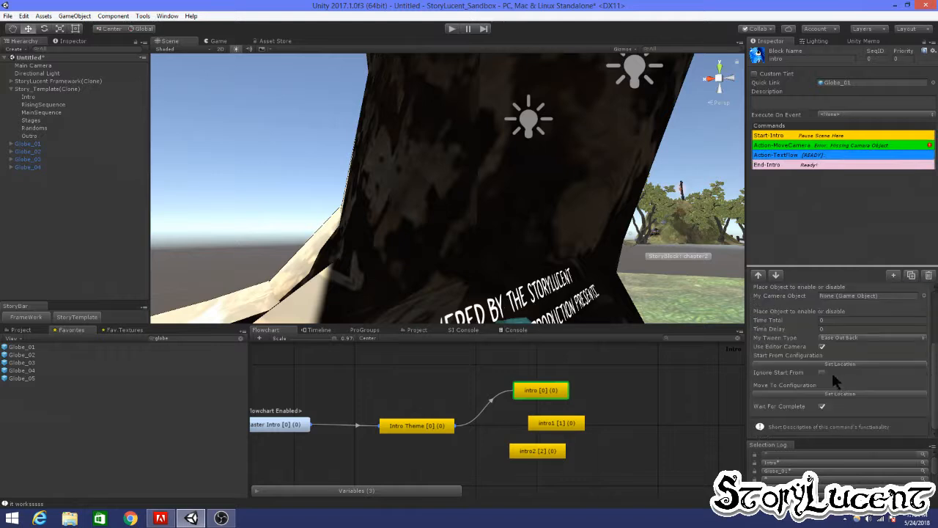
Step: Save the current view as the intro camera move's Start From location and reframe the Scene view to show the whole stone arch
left_click(800, 364)
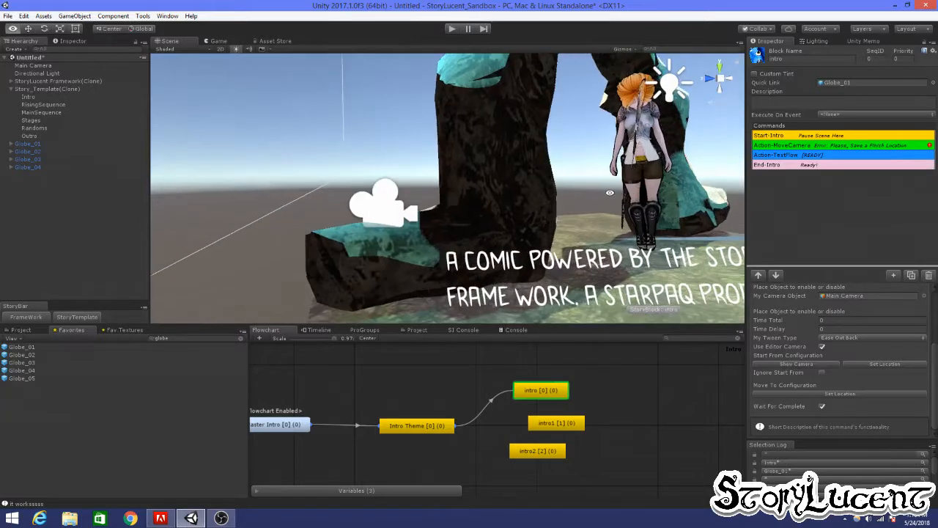
left_click_drag(610, 193, 574, 196, "alt")
scroll(624, 201, "down", 2)
middle_click_drag(625, 202, 506, 208)
left_click_drag(610, 215, 574, 212, "alt")
scroll(574, 211, "up", 3)
scroll(574, 212, "down", 5)
scroll(584, 208, "down", 2)
left_click_drag(584, 205, 602, 210, "alt")
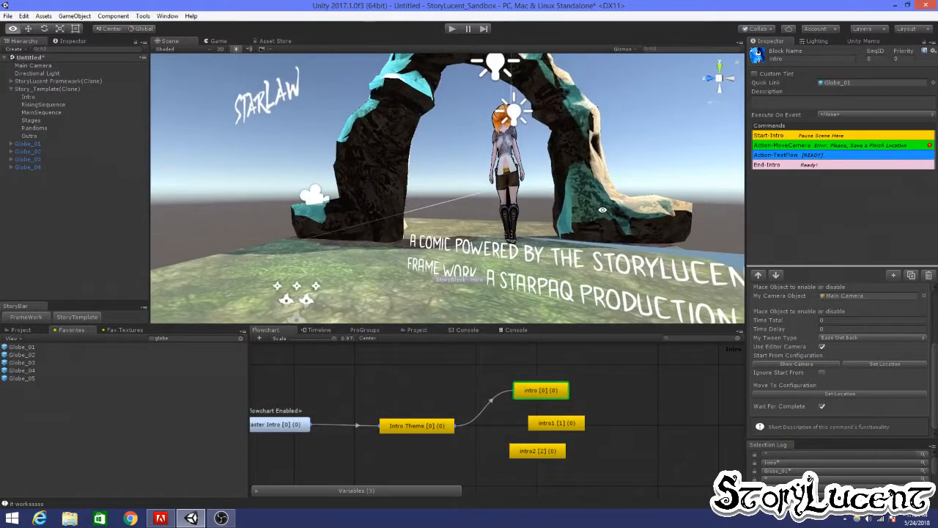
scroll(601, 212, "down", 2)
scroll(599, 214, "down", 2)
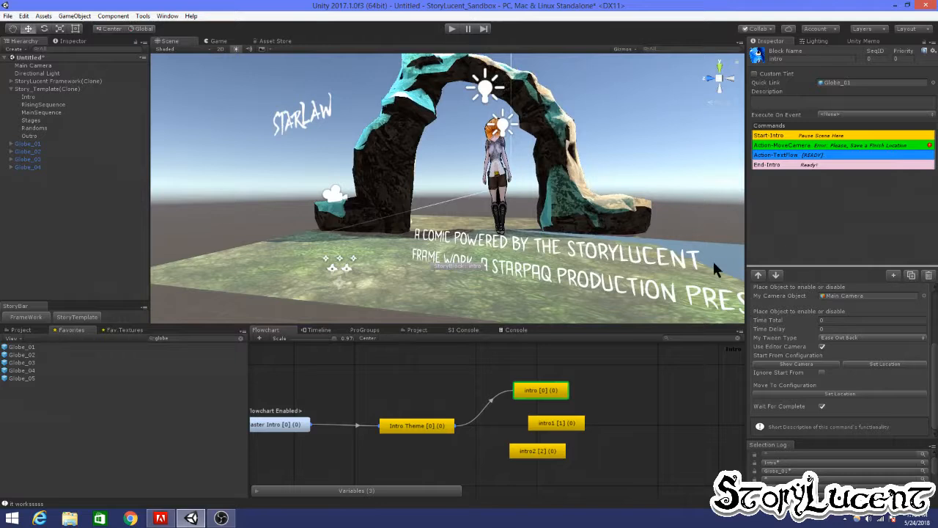
Step: Save the wide arch view as the intro camera move's Move To location and set its Time Total to 5
scroll(658, 241, "up", 1)
left_click(820, 393)
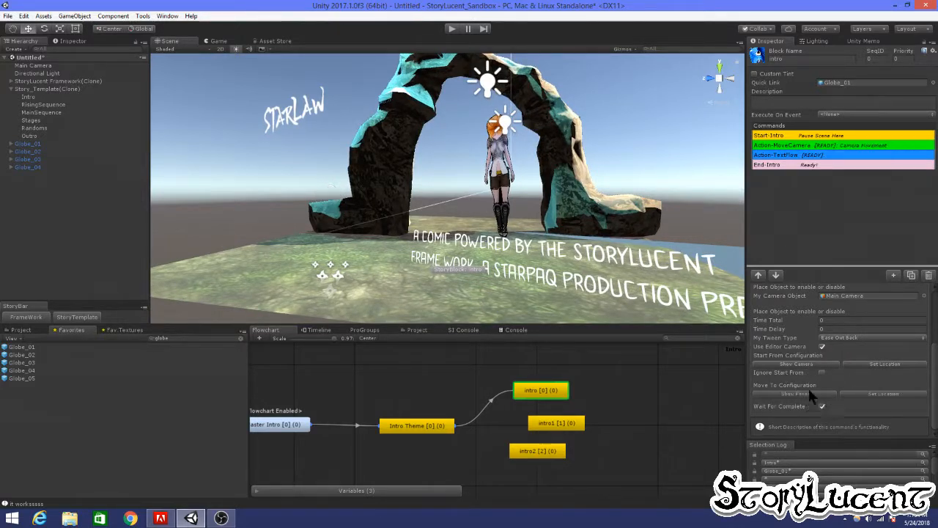
left_click(831, 320)
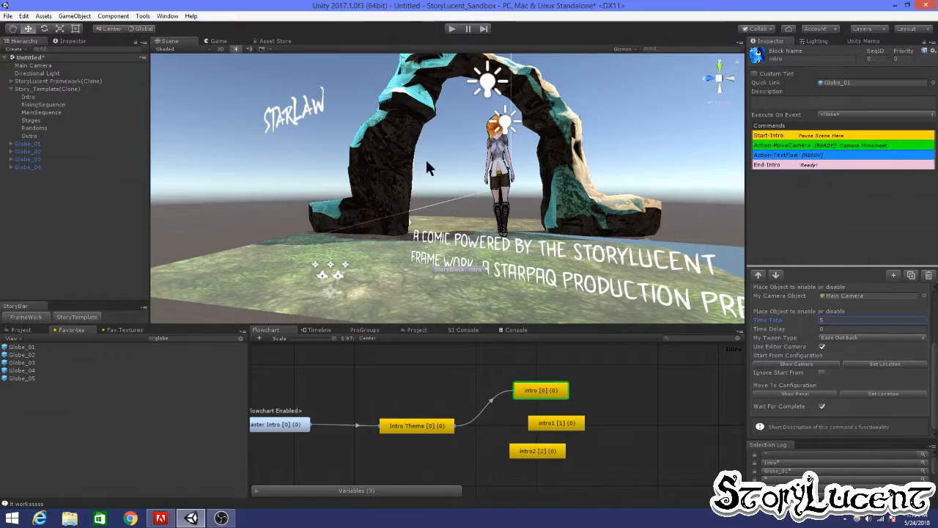
Step: Play the scene, advance through the intro's camera move and text lines to test them, and stop playback
left_click(451, 30)
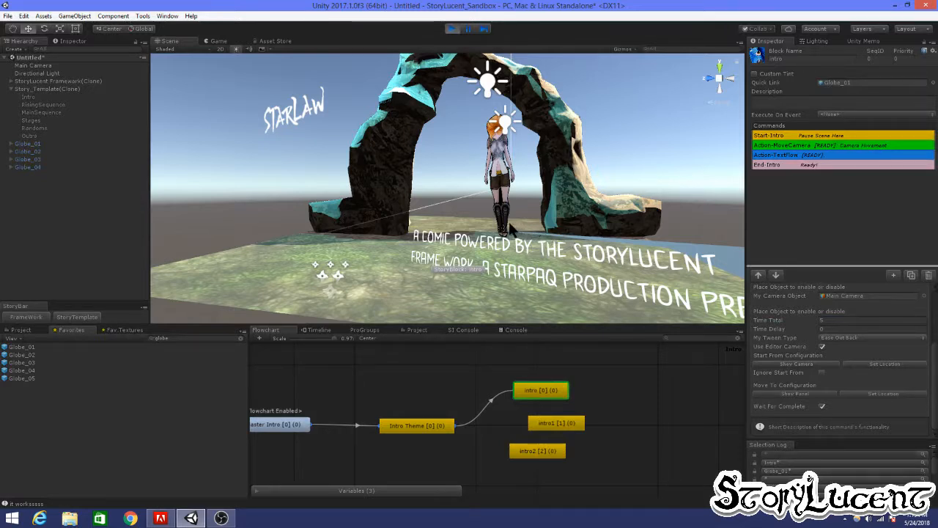
left_click(463, 316)
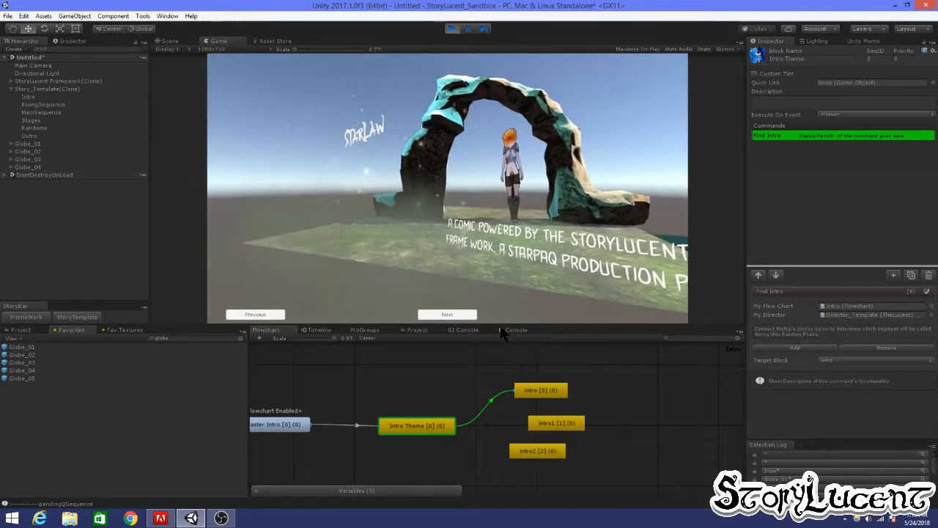
left_click(462, 316)
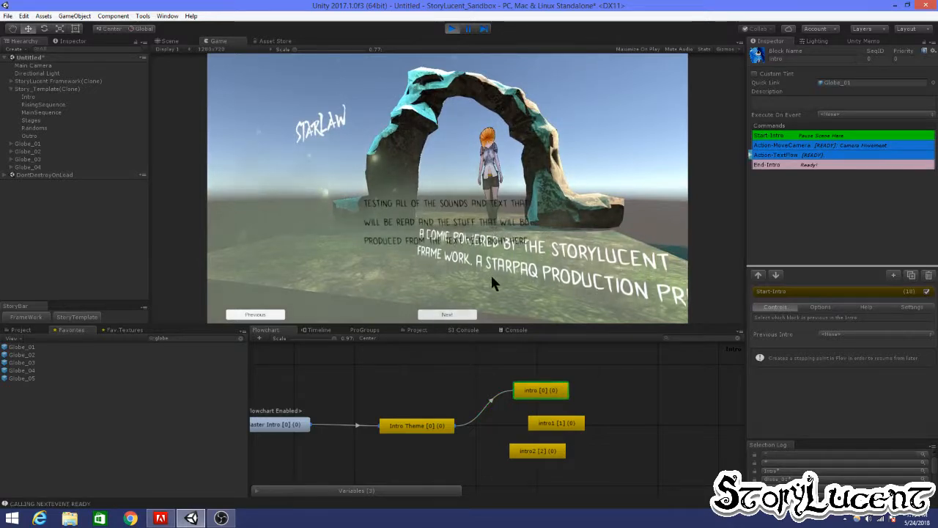
left_click(473, 315)
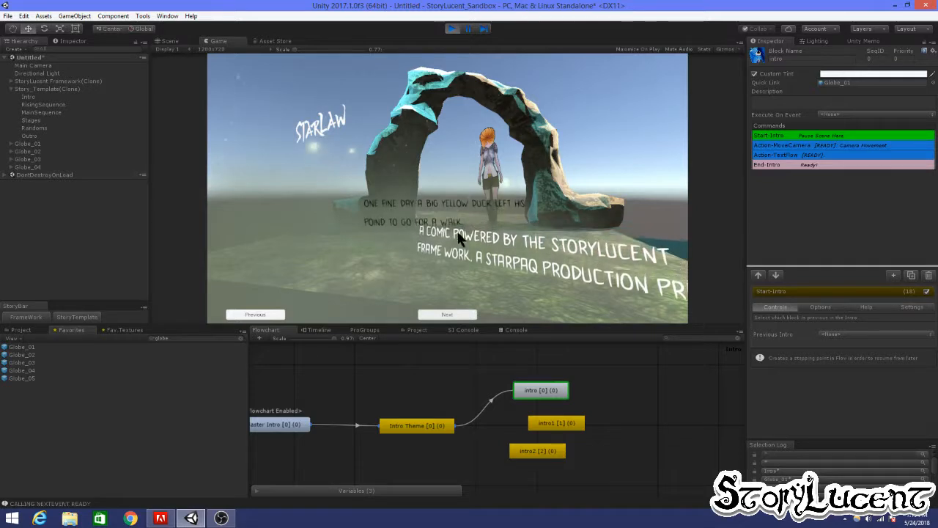
left_click(460, 313)
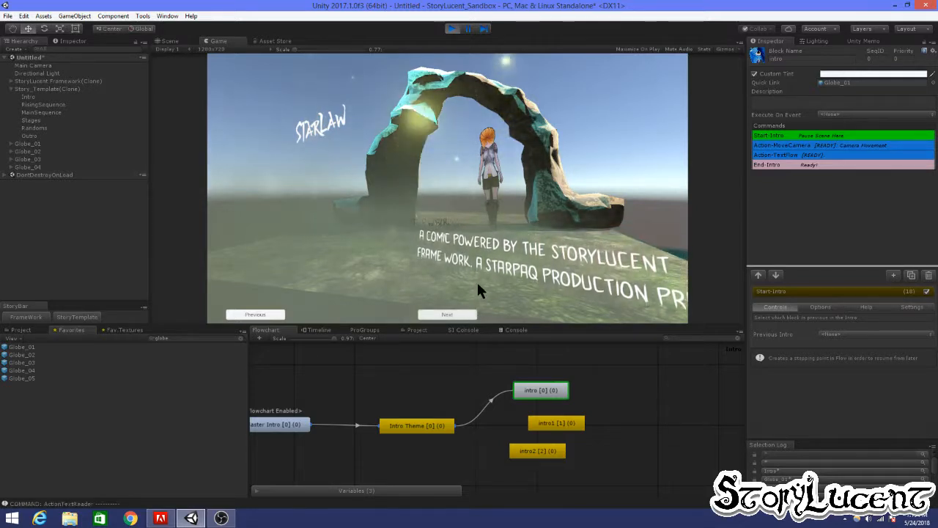
left_click(471, 316)
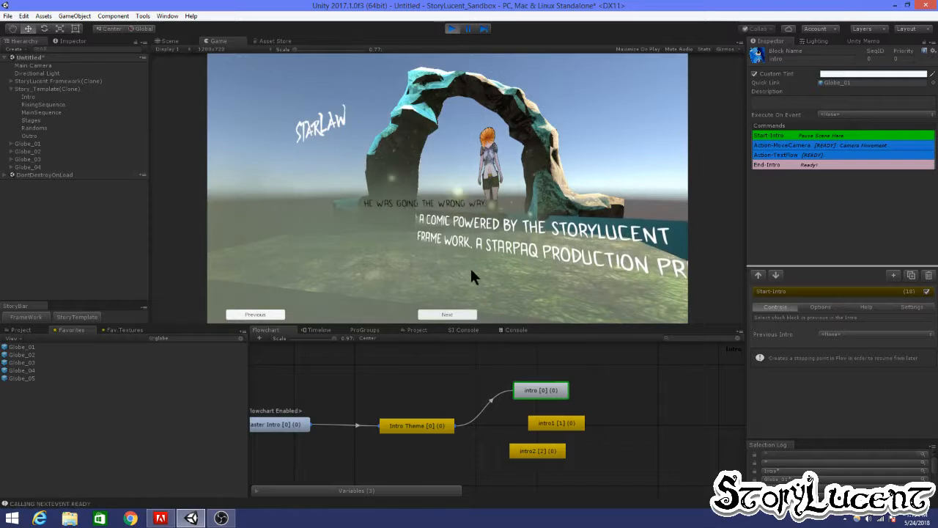
left_click(452, 29)
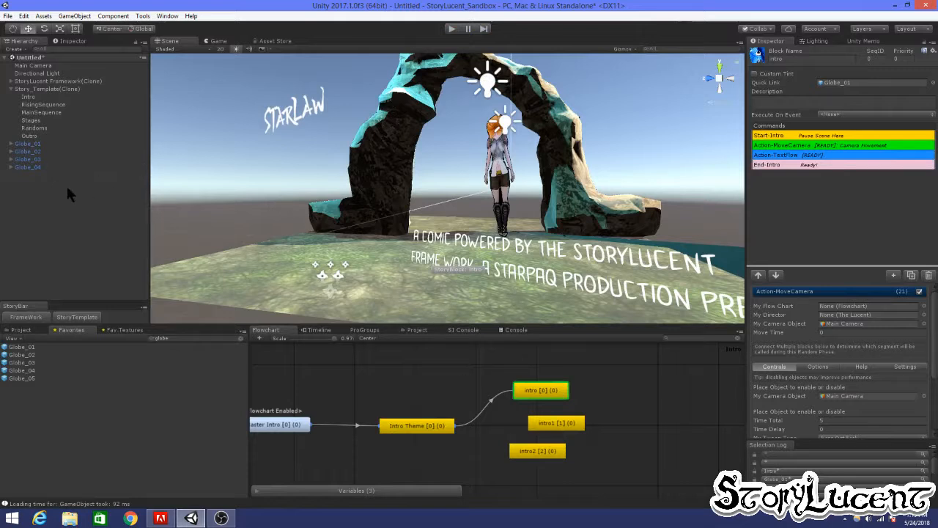
Step: Open the Chapter block from its StoryBlock label at Globe_02 and frame a close view among the globe's dark rocks
left_click(29, 151)
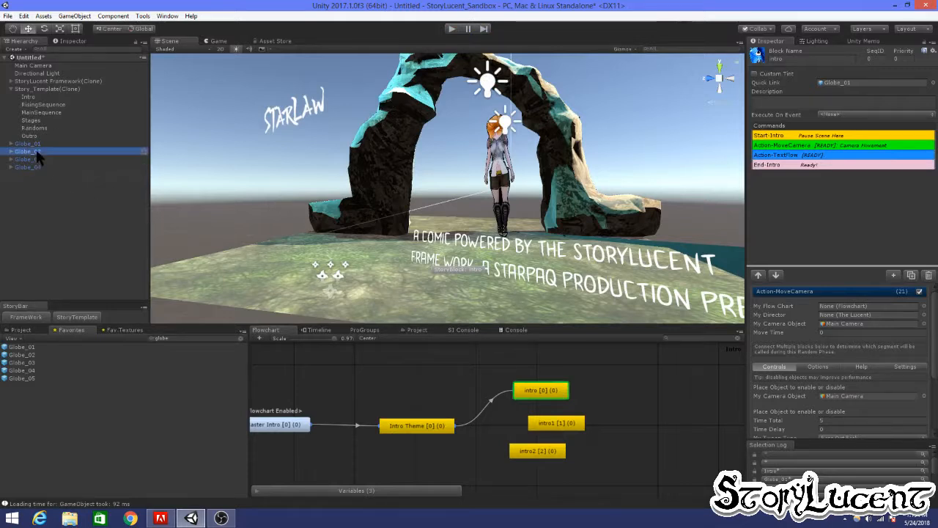
key("f")
left_click_drag(403, 195, 538, 258, "alt")
scroll(496, 252, "up", 8)
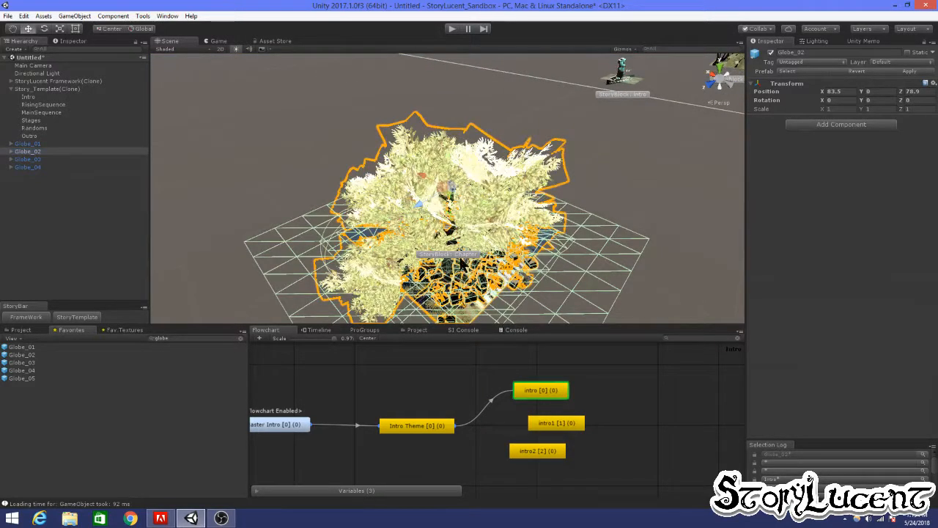
left_click(460, 261)
left_click_drag(415, 283, 458, 235, "alt")
middle_click_drag(459, 236, 483, 188)
scroll(447, 188, "up", 3)
scroll(447, 187, "up", 2)
scroll(469, 189, "up", 3, "alt")
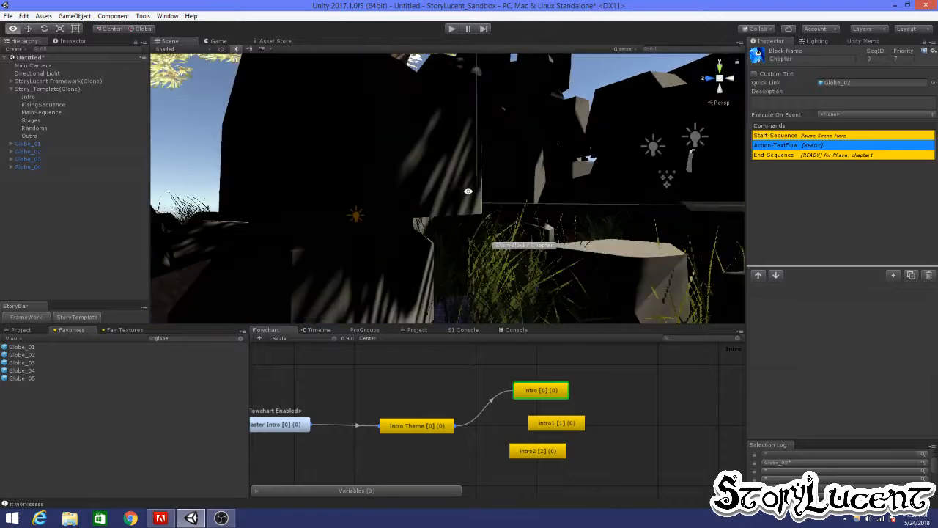
scroll(468, 191, "down", 2, "alt")
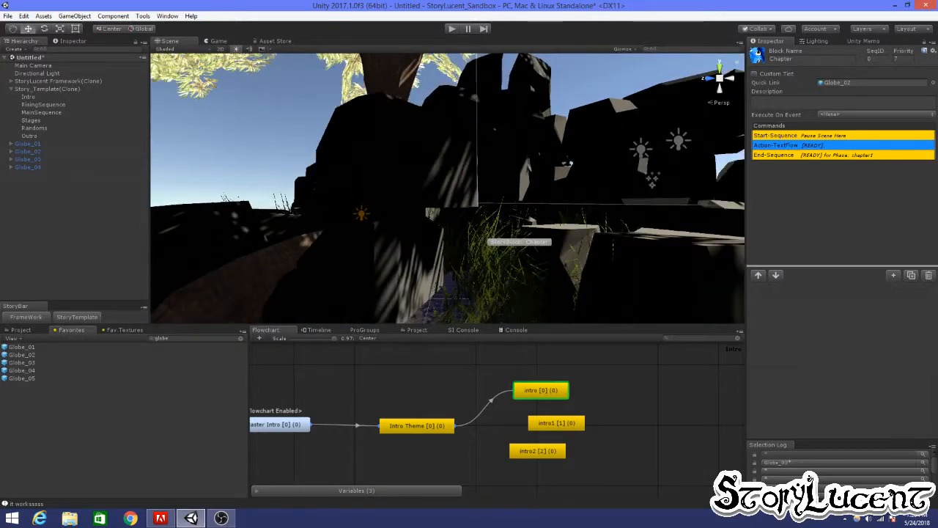
Step: Add an Action-MoveCamera command to the Chapter block, placed directly after Start-Sequence, and show its camera settings
left_click(893, 275)
mouse_move(886, 301)
left_click(806, 308)
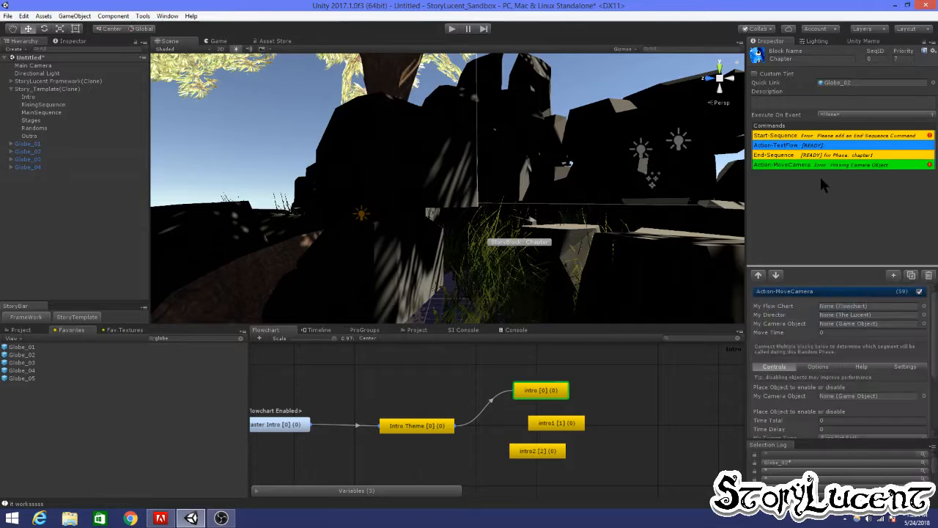
left_click_drag(812, 165, 812, 147)
scroll(823, 381, "down", 3)
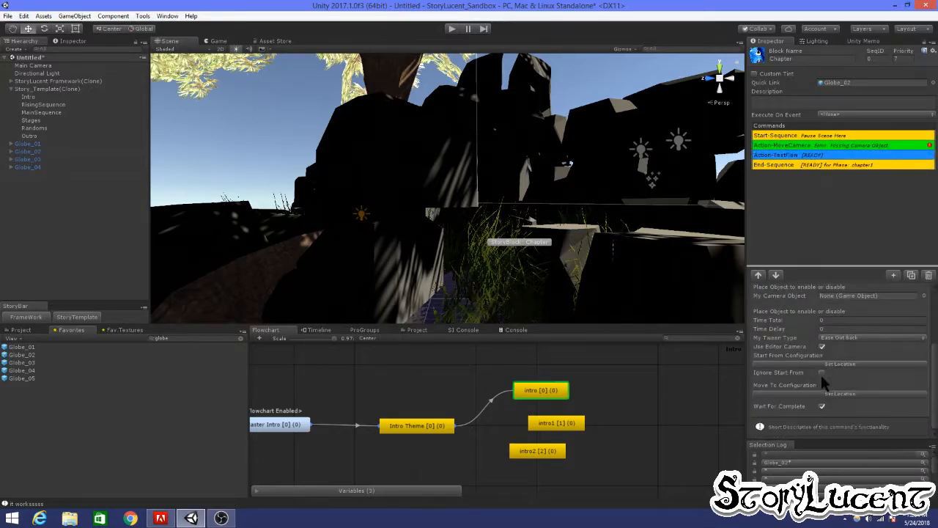
Step: Save the rock view as the Chapter camera move's Start From location and reframe on the pink-haired character beyond the pond plant
left_click(790, 363)
left_click_drag(645, 217, 291, 209, "alt")
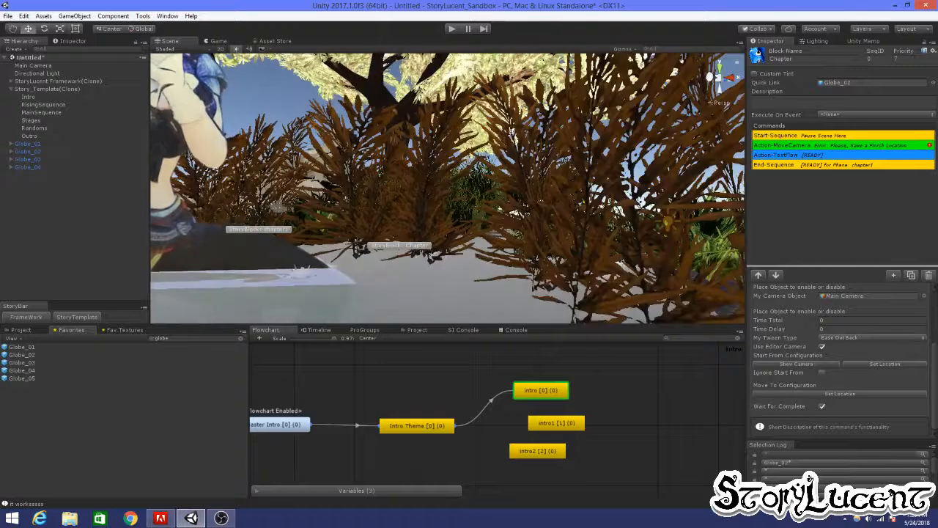
scroll(291, 209, "up", 1)
scroll(290, 209, "down", 2)
scroll(447, 192, "down", 4)
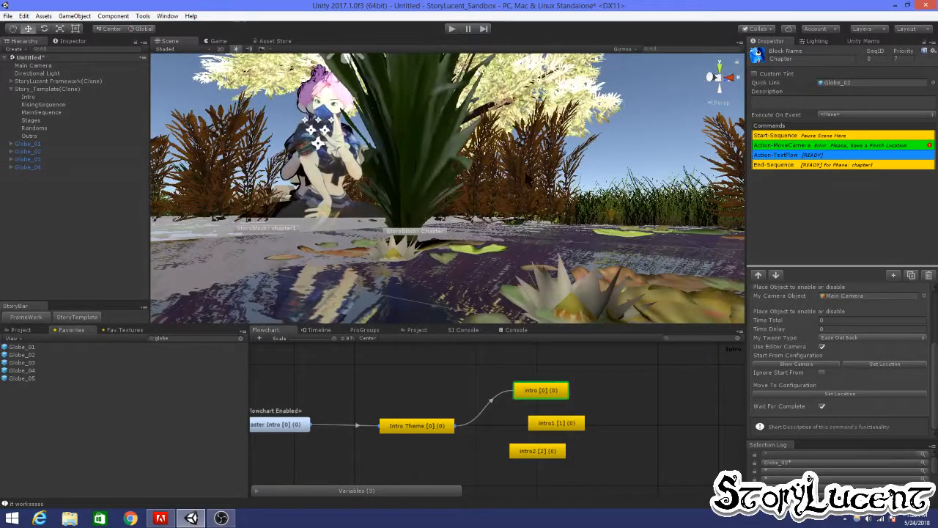
left_click_drag(425, 202, 455, 202, "alt")
left_click_drag(523, 175, 536, 177, "alt")
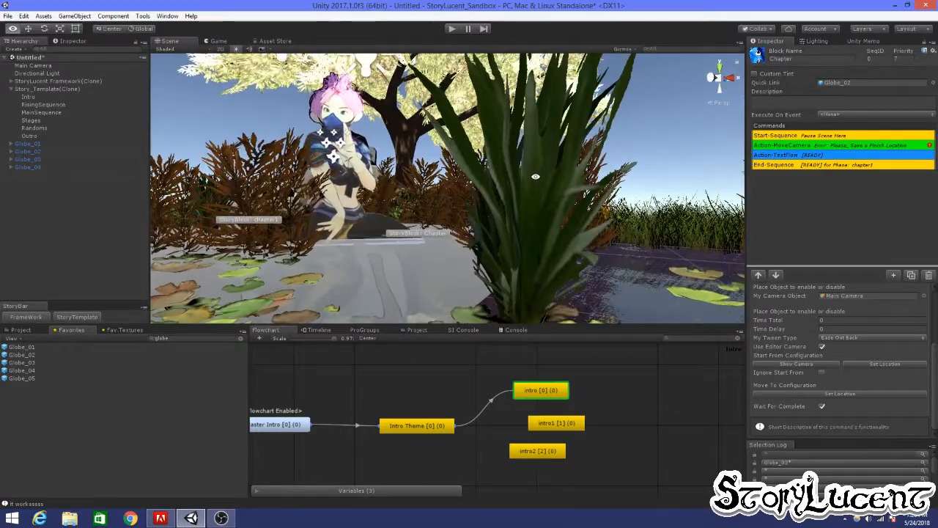
Step: Save the pond view as the Chapter camera move's Move To location and set its Time Total to 5
left_click(822, 395)
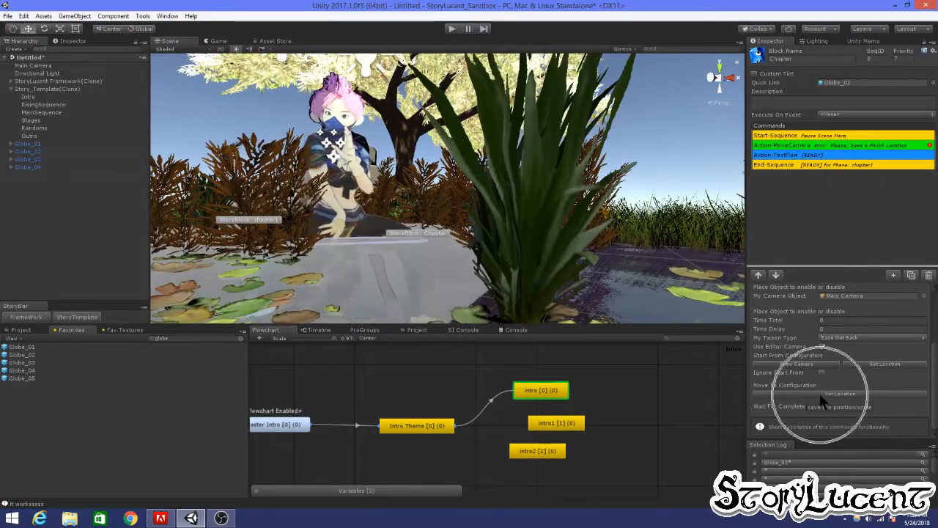
left_click(820, 394)
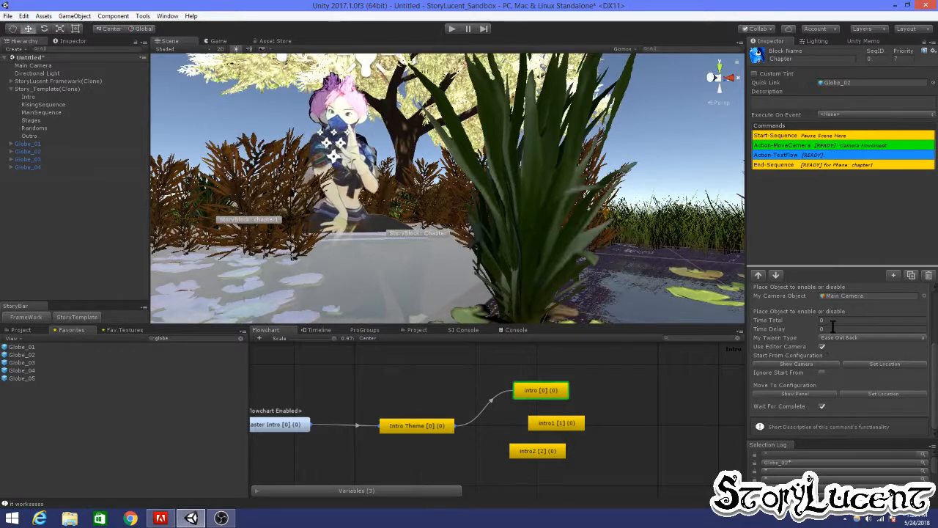
type("5")
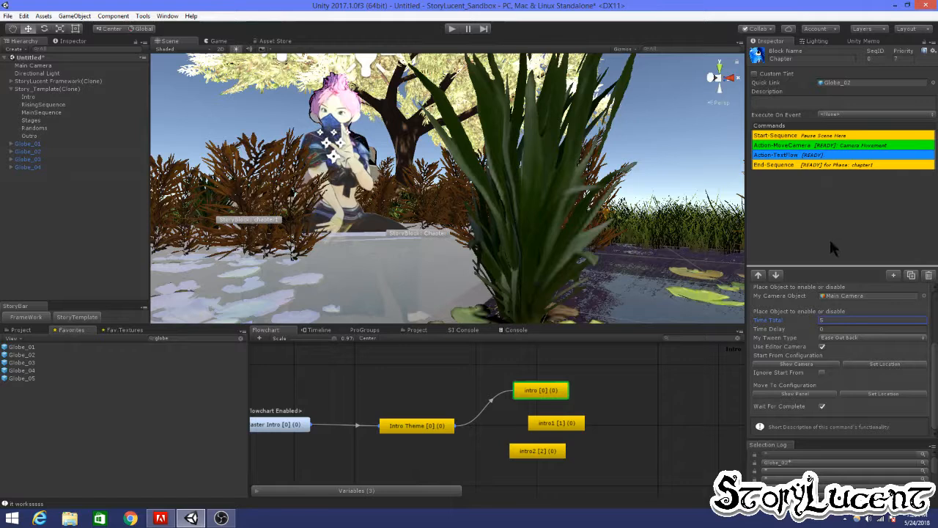
Step: Frame Globe_03 closely from above and open the chapter1 block from its StoryBlock label at the globe's center
double_click(35, 159)
left_click_drag(421, 187, 449, 240, "alt")
scroll(451, 244, "up", 8)
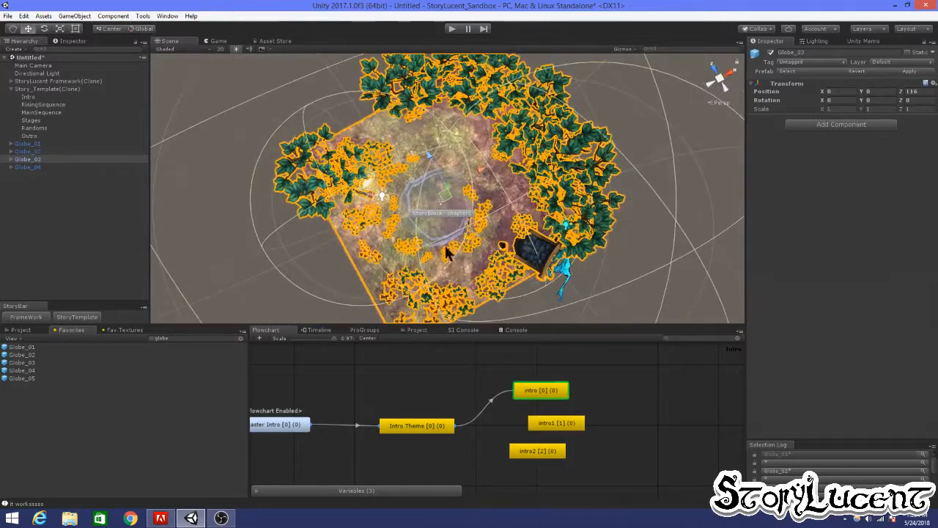
scroll(449, 240, "up", 10)
scroll(448, 245, "up", 3)
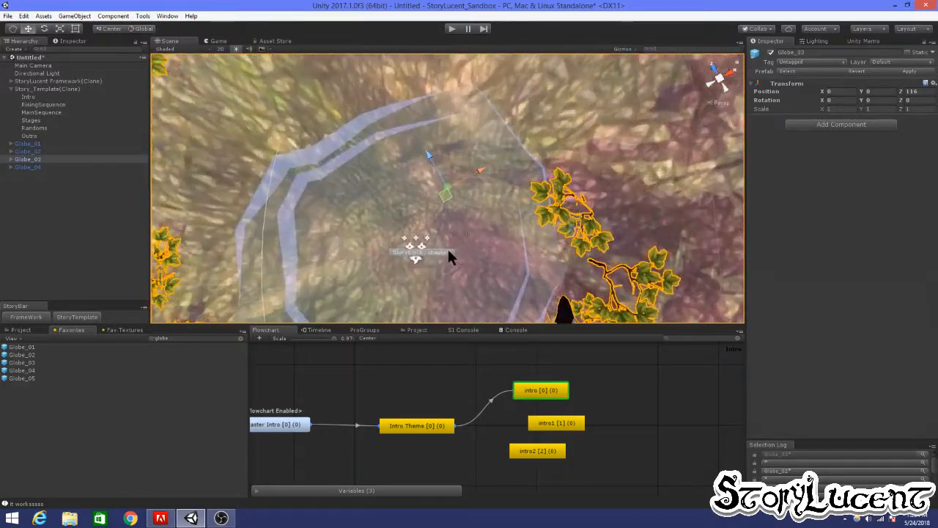
middle_click_drag(419, 230, 468, 238)
scroll(469, 245, "up", 8)
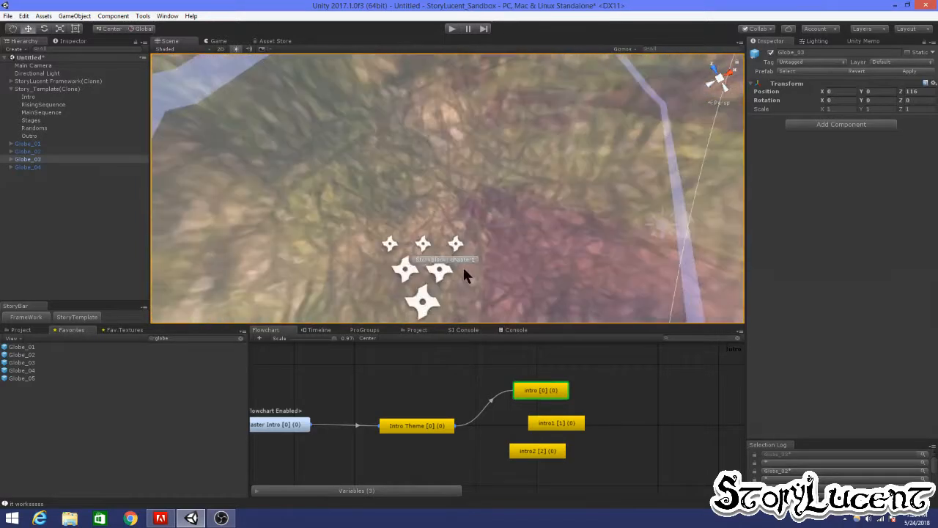
scroll(501, 282, "up", 2)
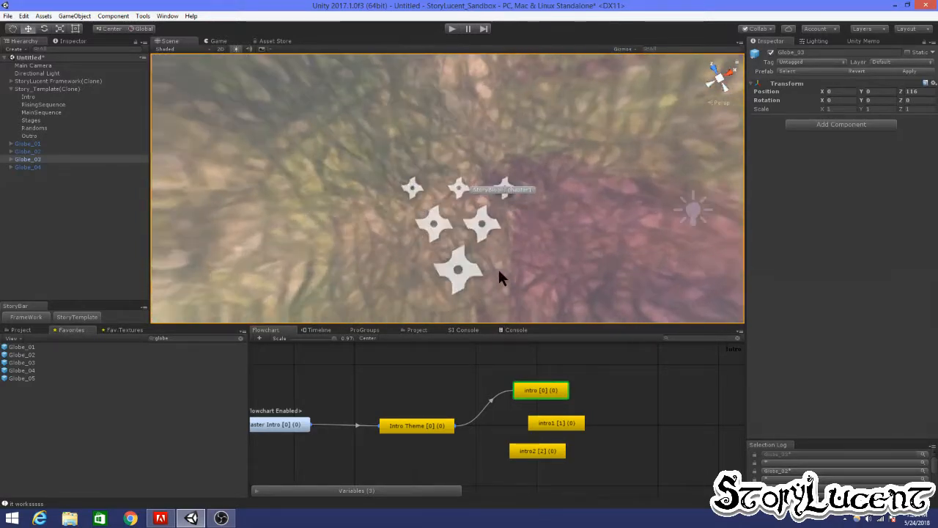
left_click(516, 188)
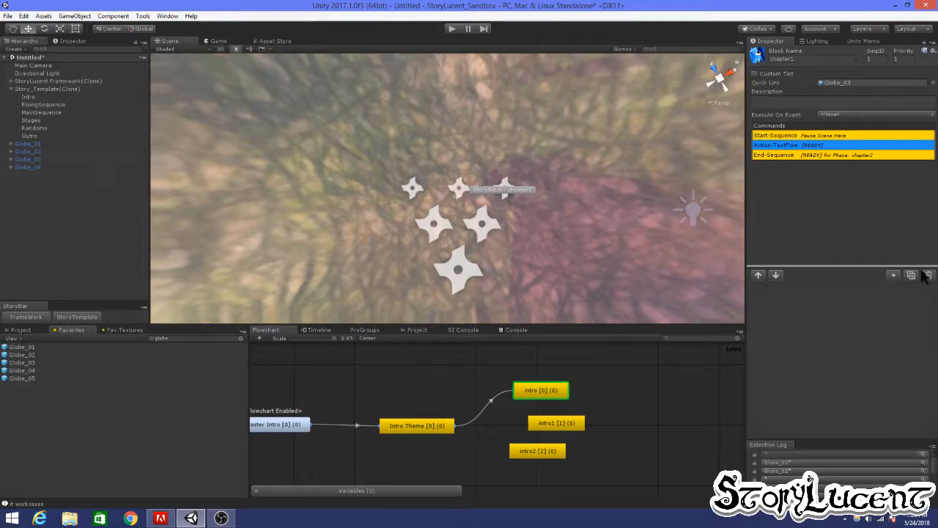
Step: Add an Action-MoveCamera command to the chapter1 block, placed directly after Start-Sequence, and show its camera settings
left_click(894, 275)
mouse_move(878, 296)
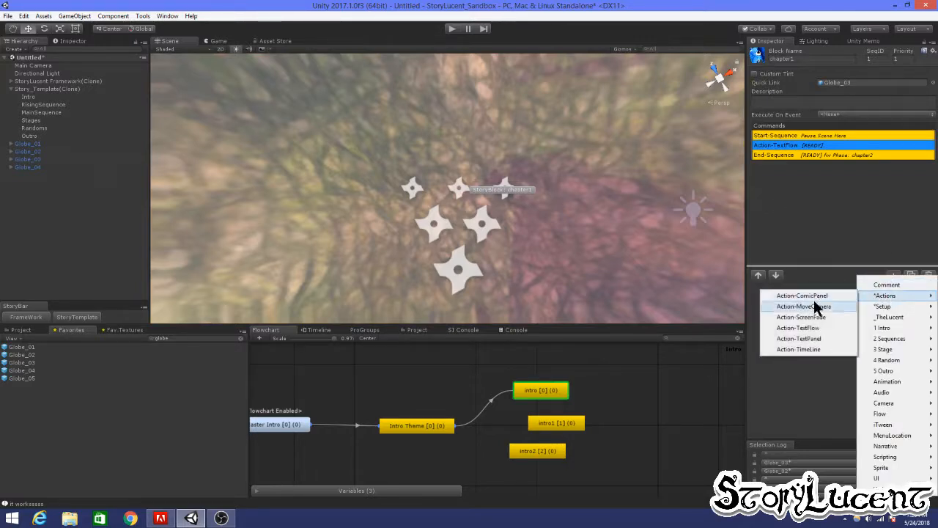
left_click(814, 306)
left_click_drag(826, 172, 832, 151)
scroll(799, 395, "down", 2)
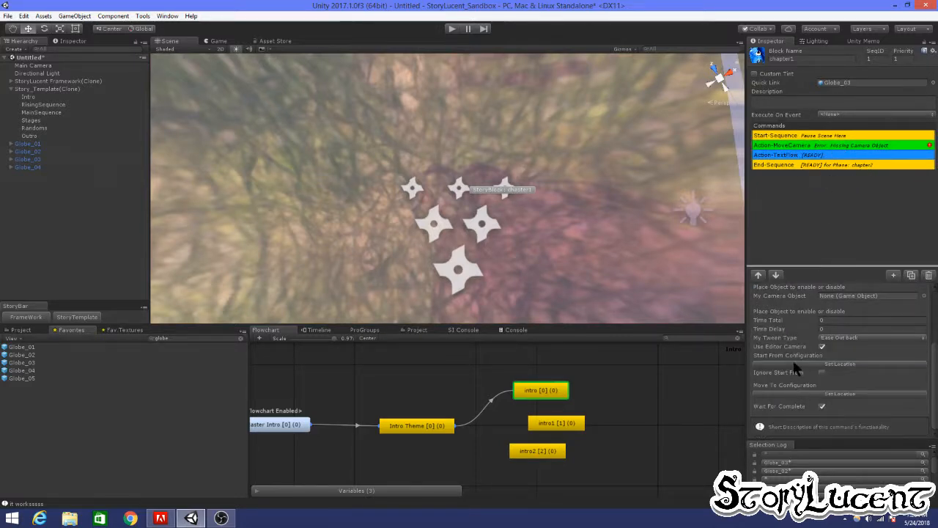
Step: Save the close ground view as the chapter1 camera move's Start From location and reframe to a wide raised view of the clearing
left_click(805, 366)
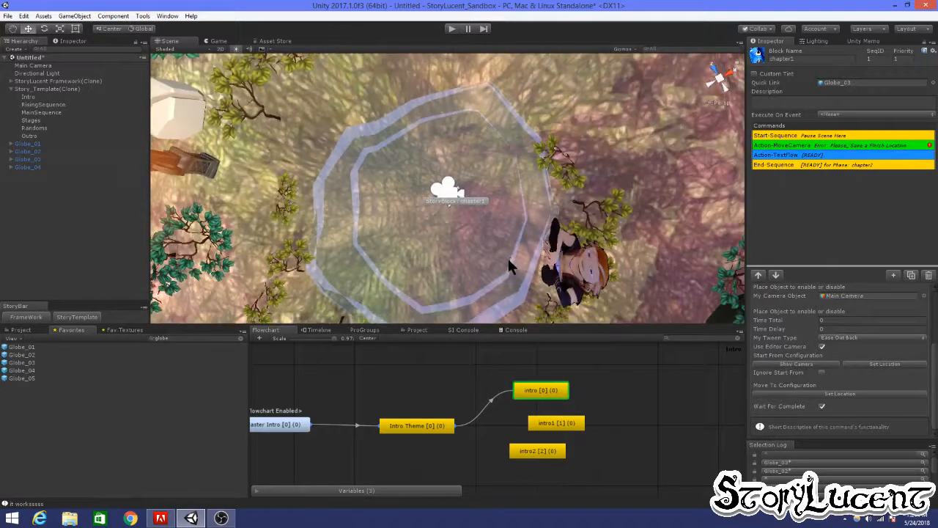
scroll(508, 259, "down", 4)
left_click_drag(497, 257, 563, 200, "alt")
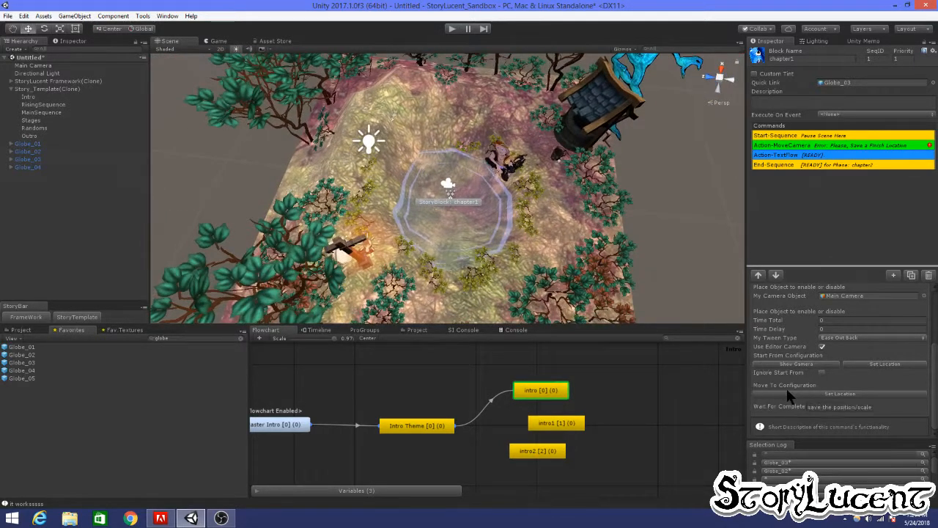
Step: Save the wide clearing view as the chapter1 camera move's Move To location and set its Time Total to 5
left_click(790, 396)
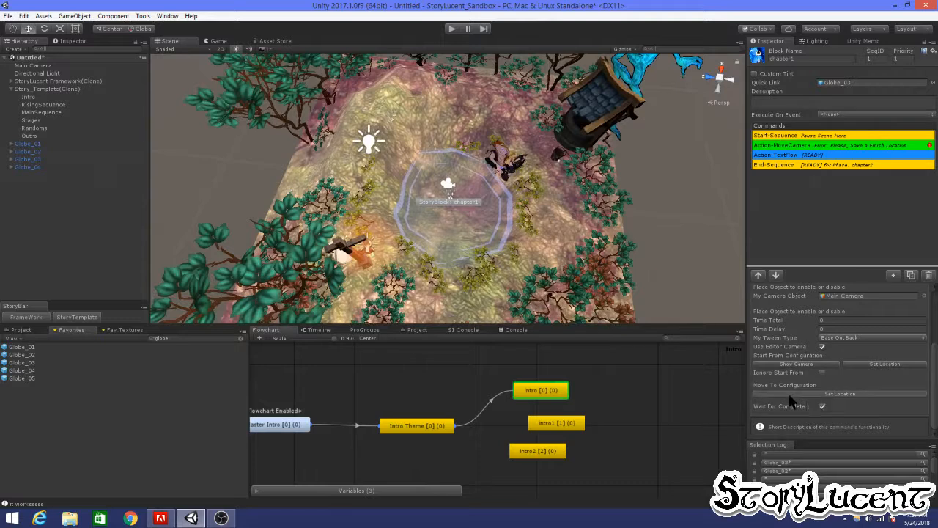
left_click(835, 320)
type("5")
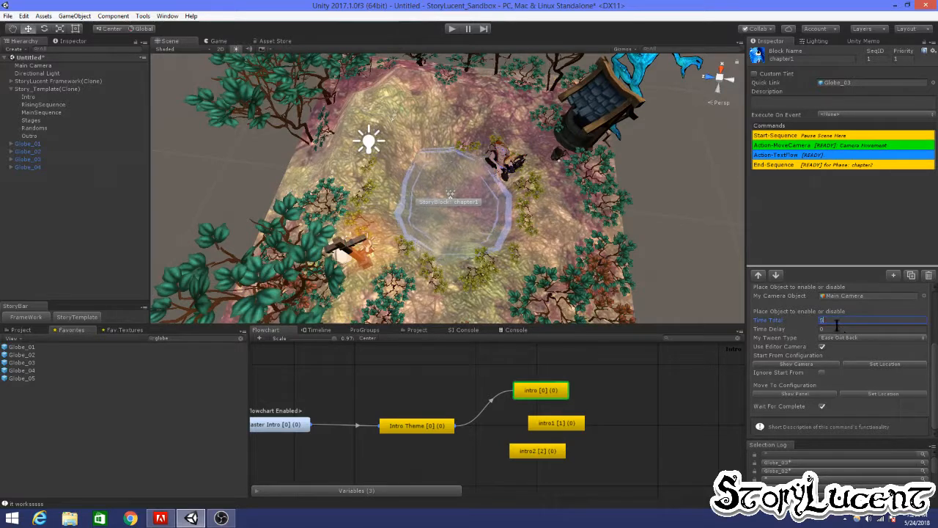
Step: Frame Globe_04 from a low, close view up the hill between the tree trunks and open the RisingSequence flowchart's chapter2 block
left_click(59, 167)
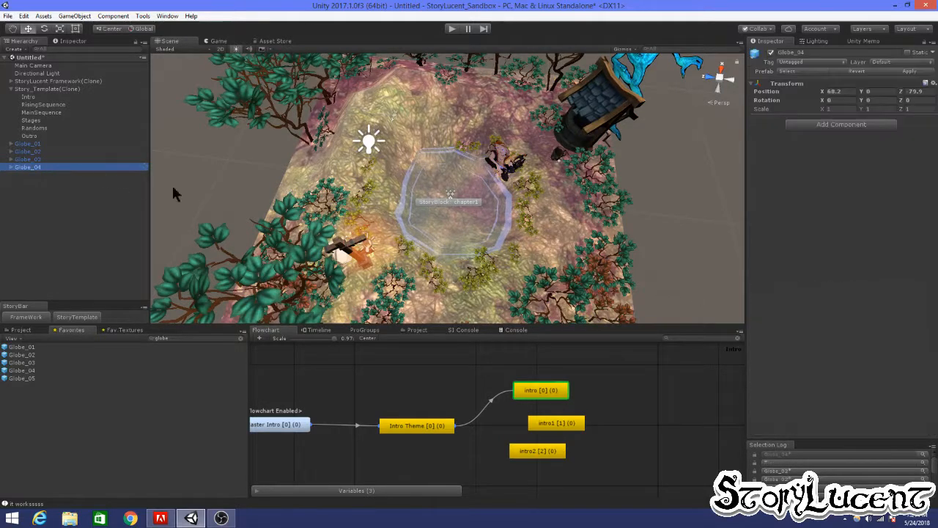
key("f")
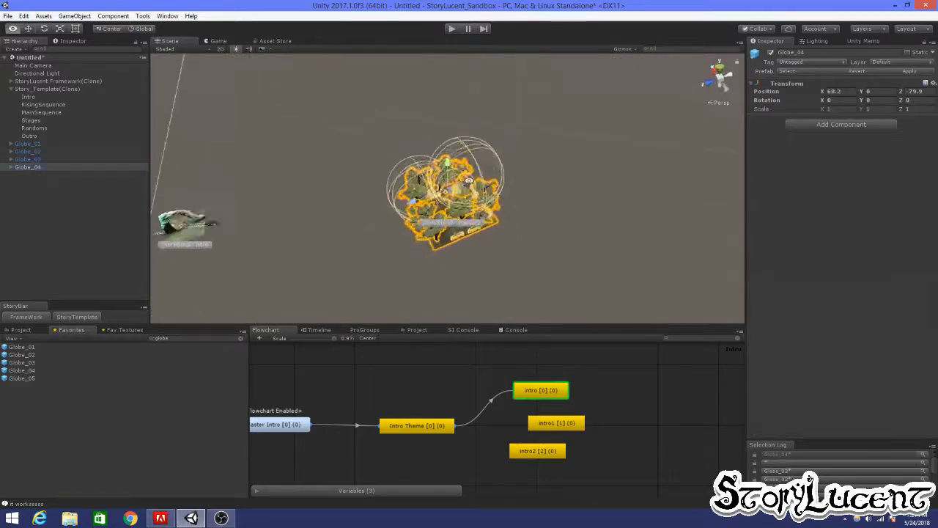
scroll(471, 233, "up", 10)
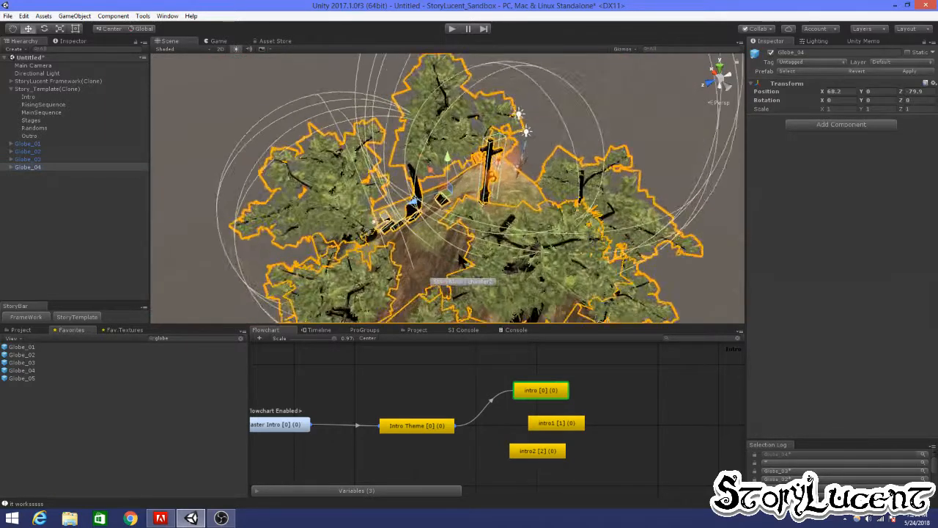
scroll(461, 273, "up", 1)
left_click_drag(353, 279, 482, 223, "alt")
left_click_drag(425, 243, 467, 207, "alt")
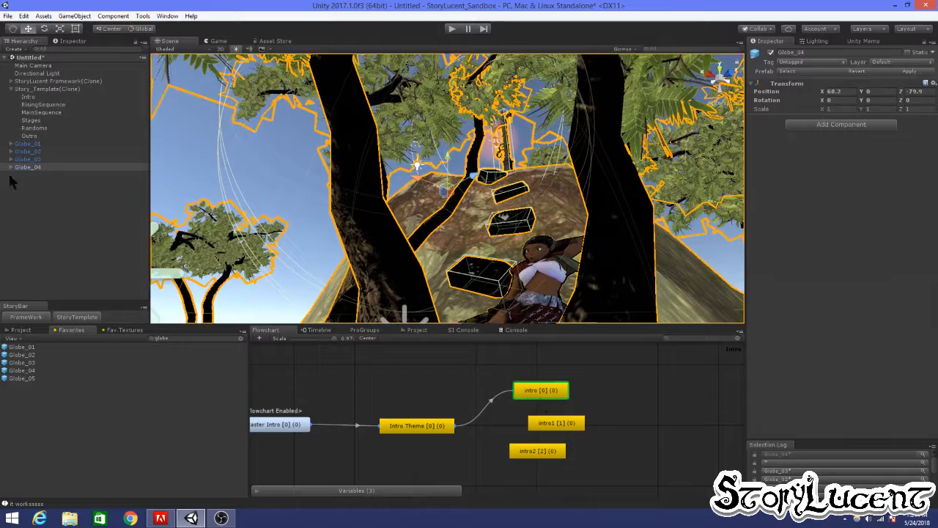
left_click(44, 104)
left_click(447, 378)
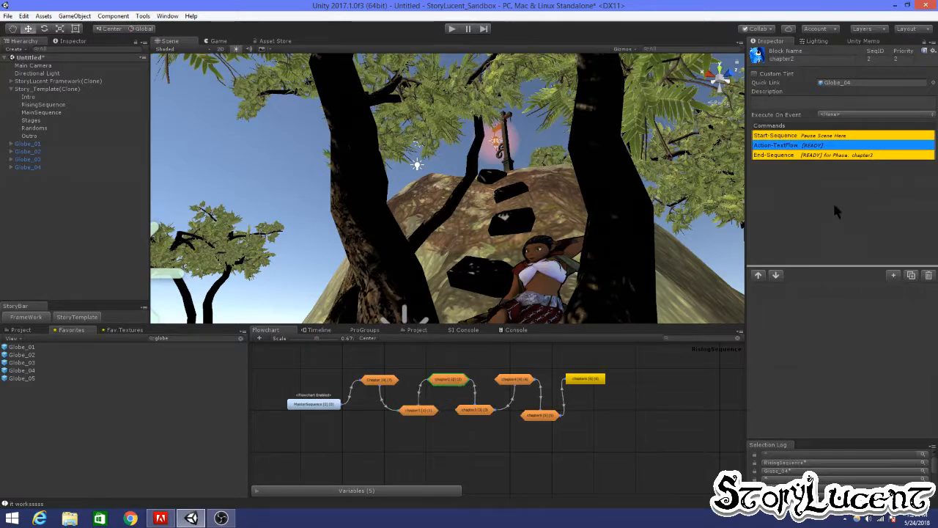
Step: Add an Action-MoveCamera command to the chapter2 block, placed directly after Start-Sequence, and show its camera settings
left_click(893, 275)
mouse_move(901, 293)
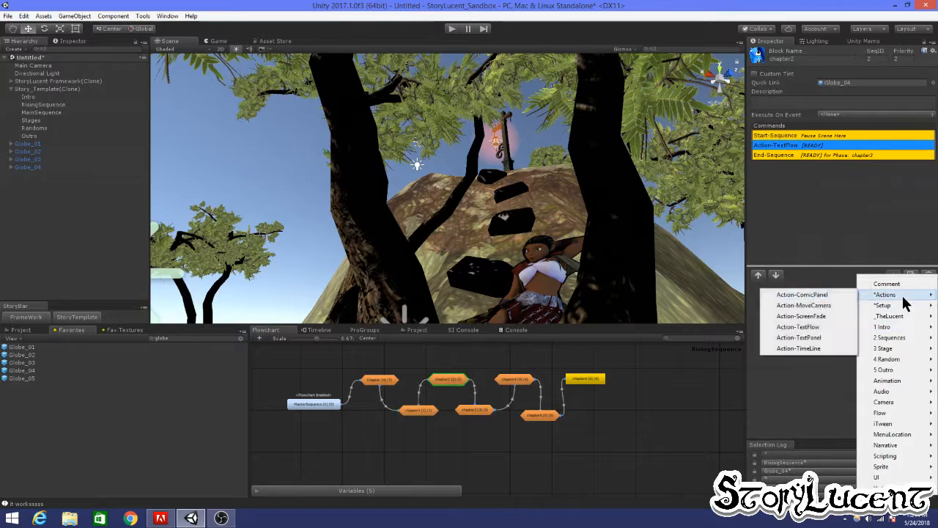
left_click(817, 303)
left_click_drag(840, 166, 850, 140)
scroll(824, 390, "down", 3)
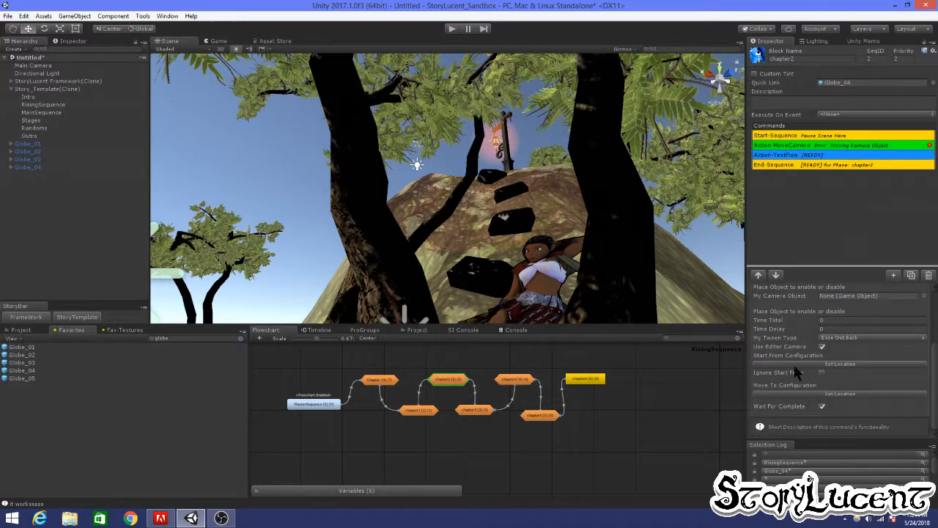
Step: Save the low hillside view as the chapter2 camera move's Start From location and reframe to a raised view of the hill
left_click(802, 364)
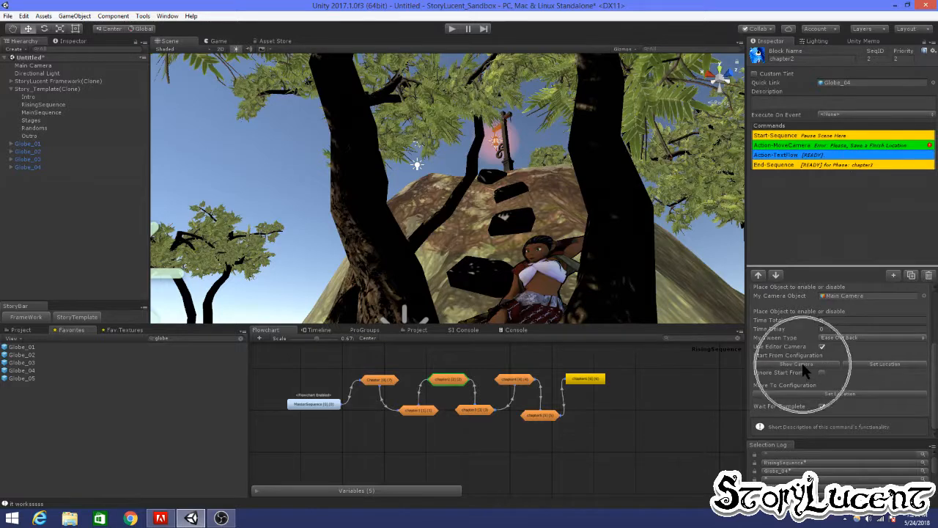
key("alt")
left_click_drag(518, 238, 615, 277, "alt")
left_click_drag(424, 214, 526, 194, "alt")
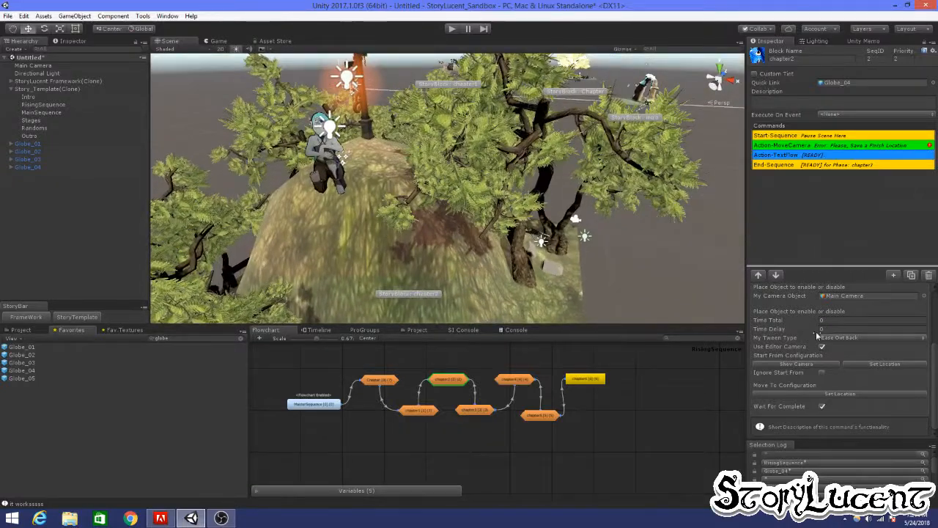
Step: Save the raised hill view as the chapter2 camera move's Move To location and set its Time Total to 5
left_click(809, 390)
left_click(835, 320)
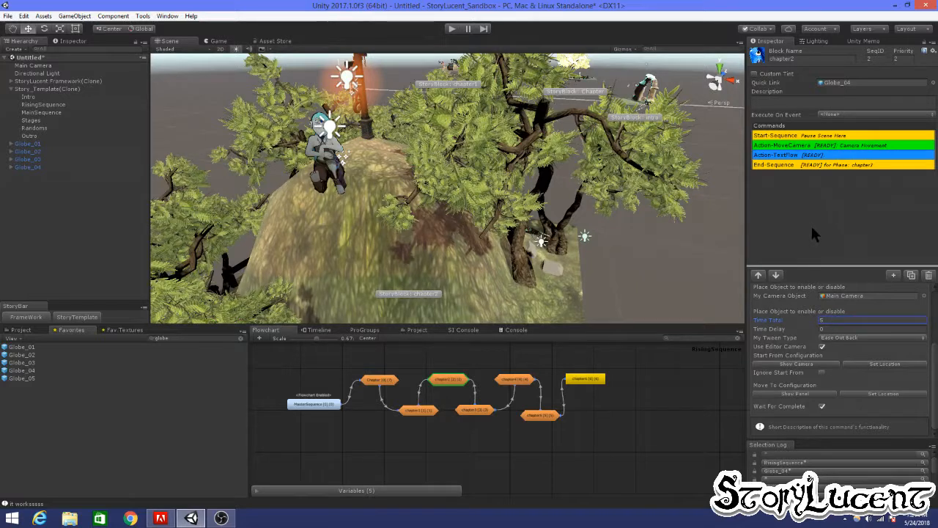
Step: Play the story in the Game view, advance from the intro through the chapters to chapter2, and stop playback
left_click(452, 29)
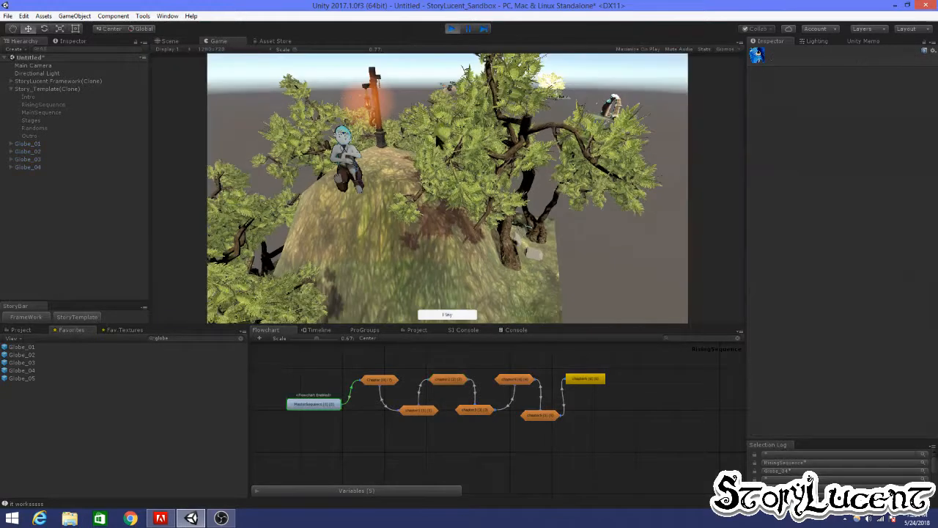
left_click(457, 314)
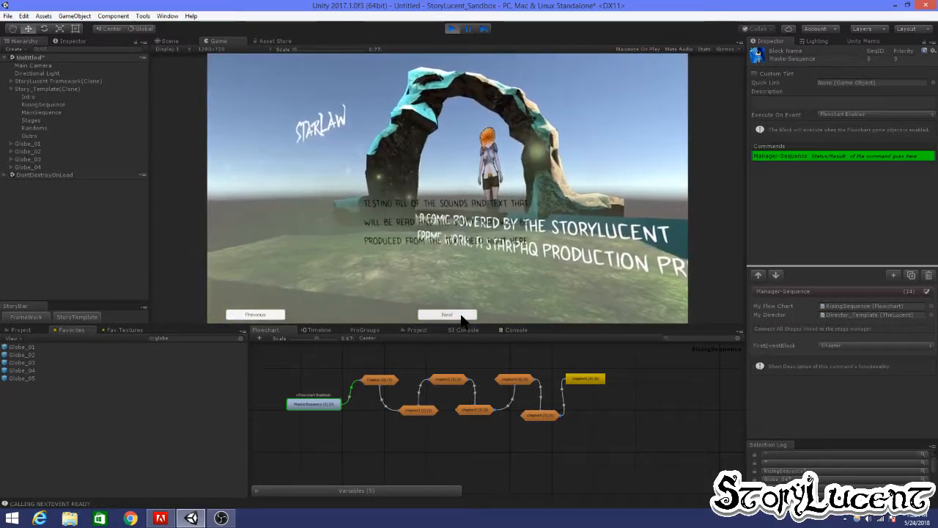
left_click(449, 314)
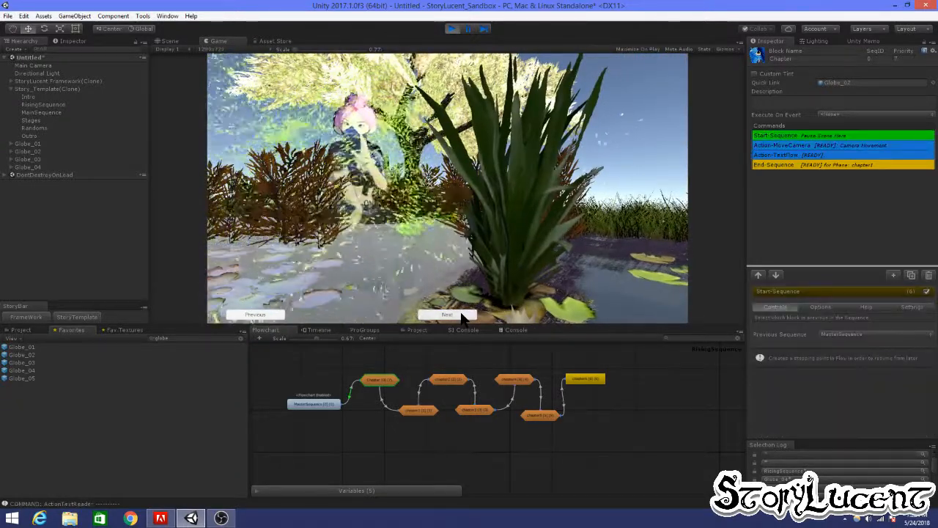
left_click(461, 314)
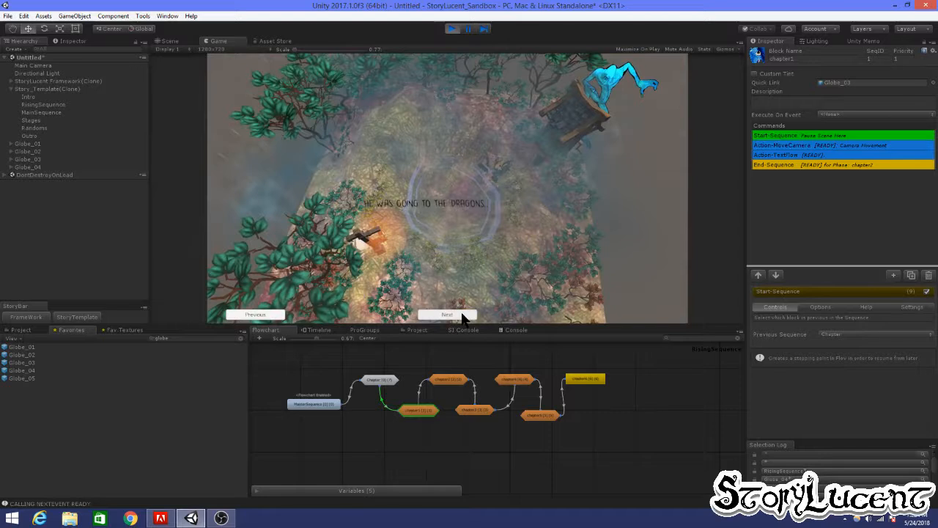
left_click(462, 315)
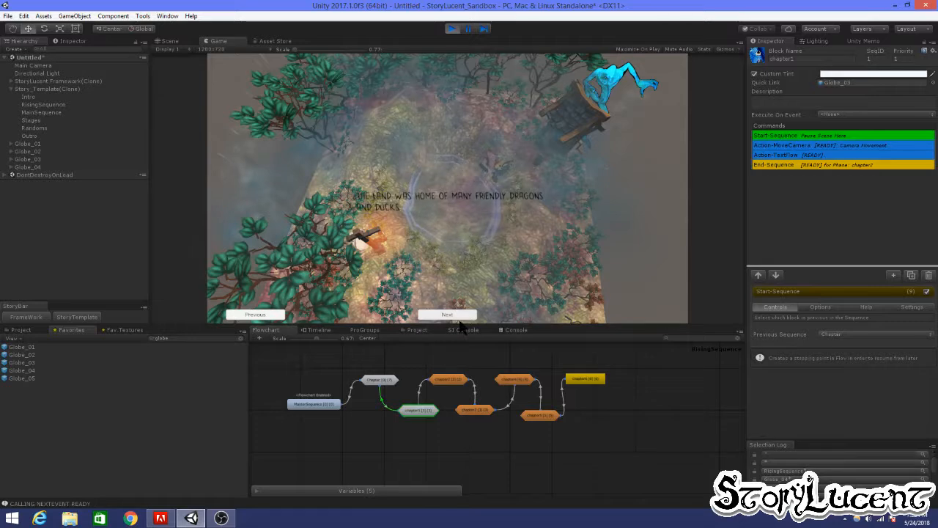
left_click(462, 315)
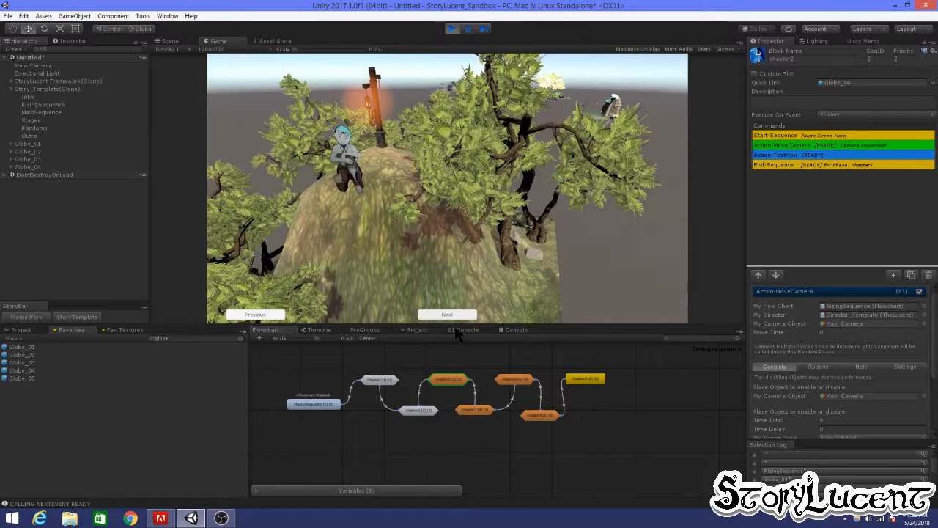
left_click(452, 30)
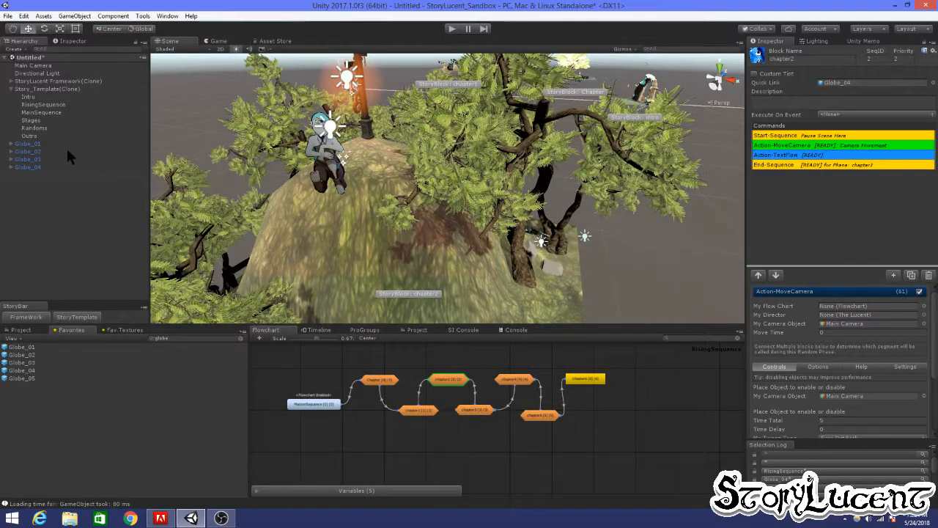
Step: Examine Globe_01 up close, framing the rock arch, the standing character and the title text from the front
left_click_drag(276, 266, 353, 170, "alt")
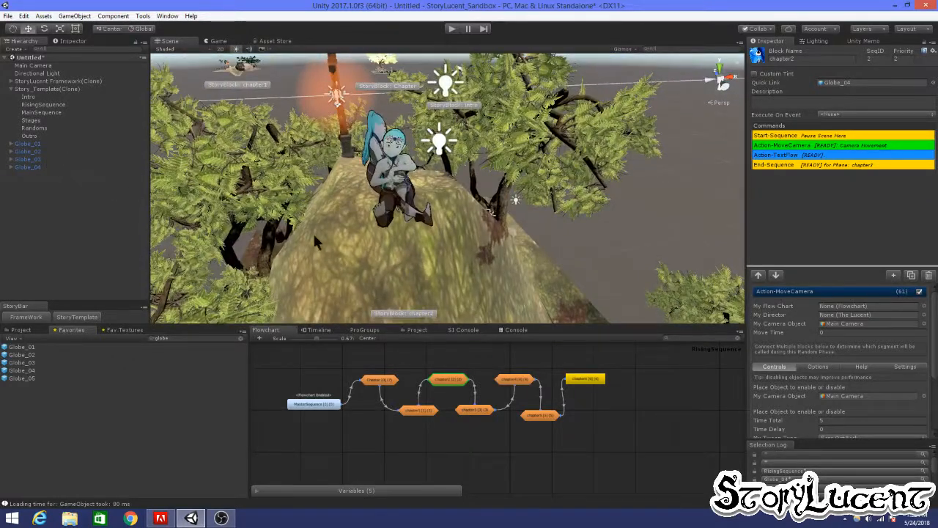
left_click_drag(340, 212, 342, 120, "alt")
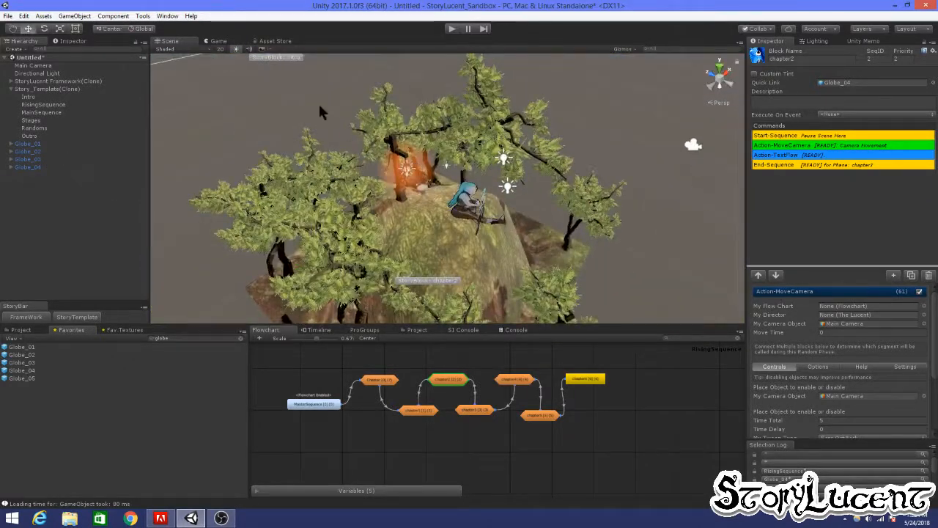
left_click(288, 59)
left_click(29, 144)
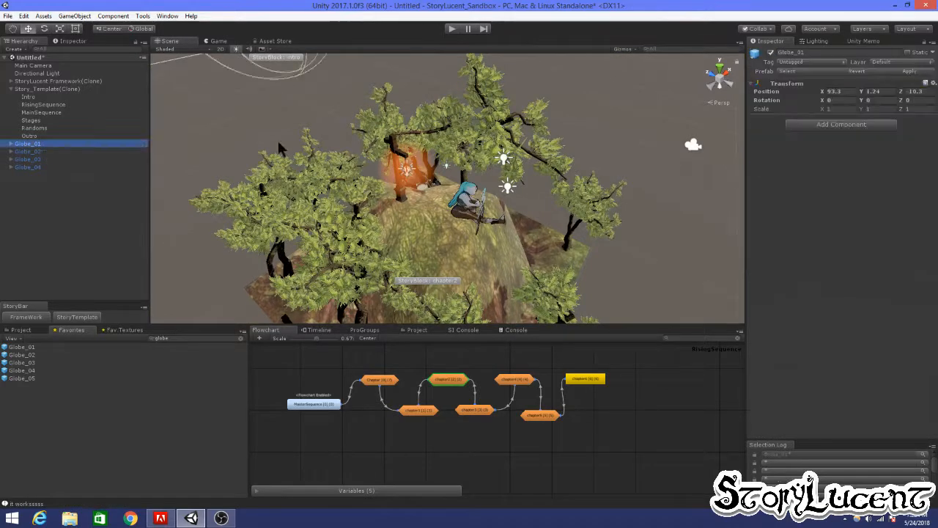
key("f")
left_click_drag(478, 257, 492, 175, "alt")
right_click_drag(491, 176, 439, 280, "alt")
middle_click_drag(418, 260, 447, 209)
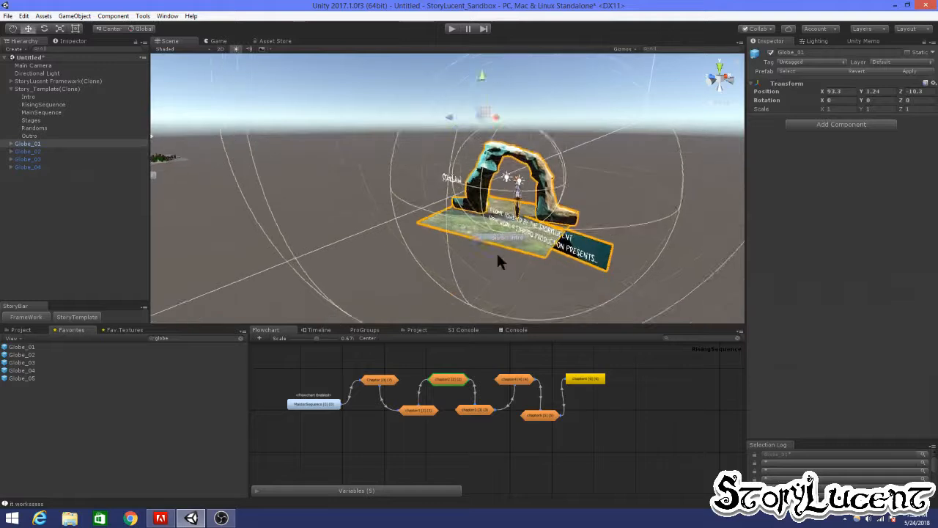
scroll(513, 257, "up", 3)
middle_click_drag(520, 257, 469, 214)
scroll(469, 214, "up", 2)
scroll(469, 216, "up", 2)
left_click_drag(367, 209, 465, 203, "alt")
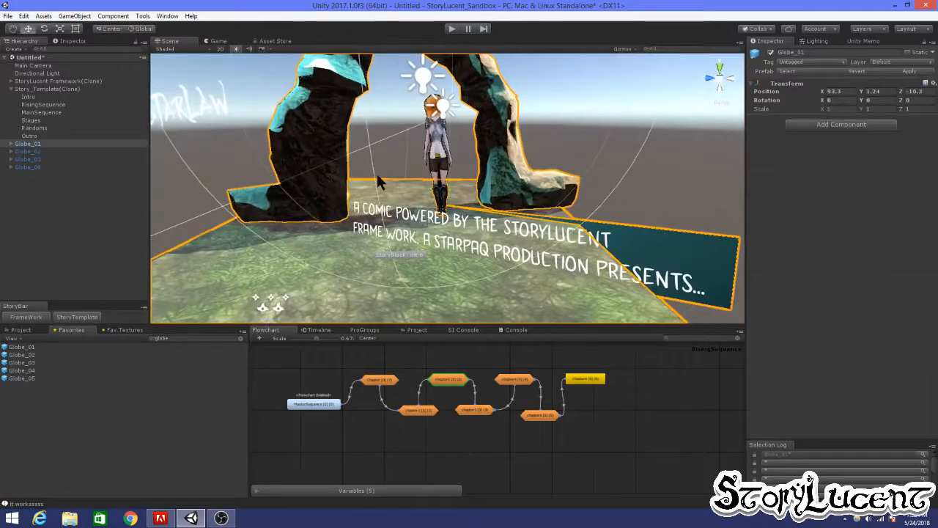
Step: Switch to the Game view and open the Action-MoveCamera settings of the intro block in the Intro flowchart
left_click(218, 41)
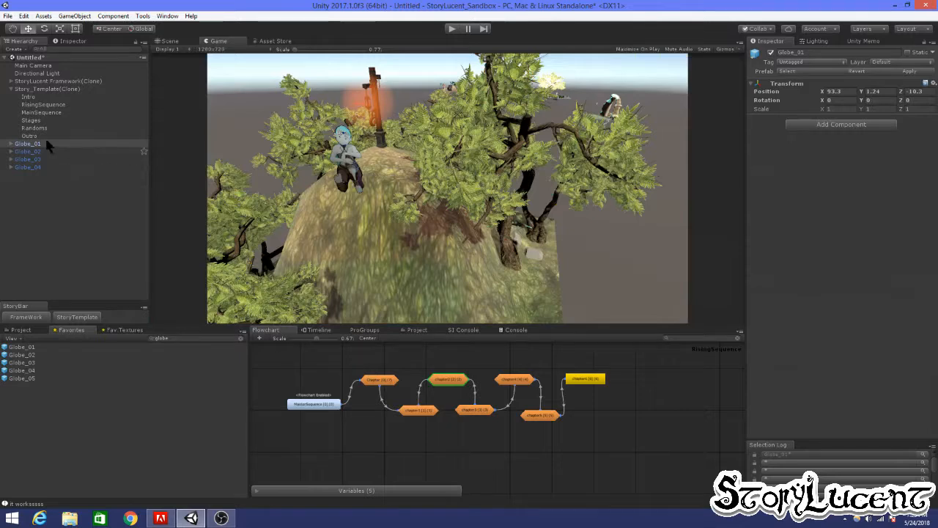
left_click(46, 97)
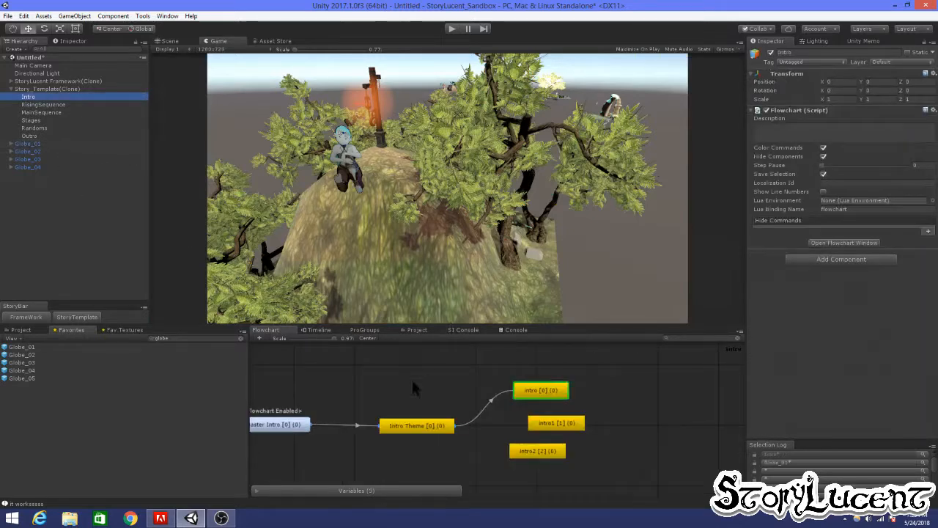
left_click(542, 392)
left_click(826, 150)
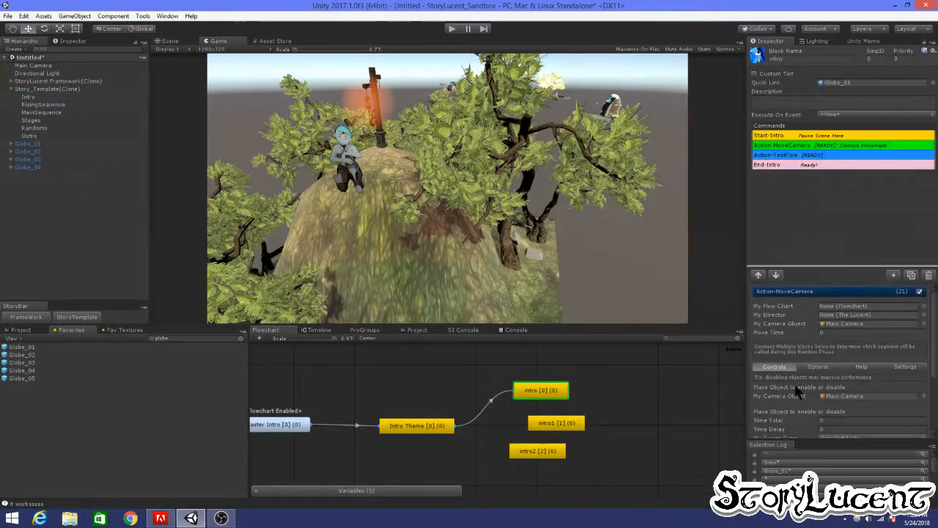
left_click(831, 344)
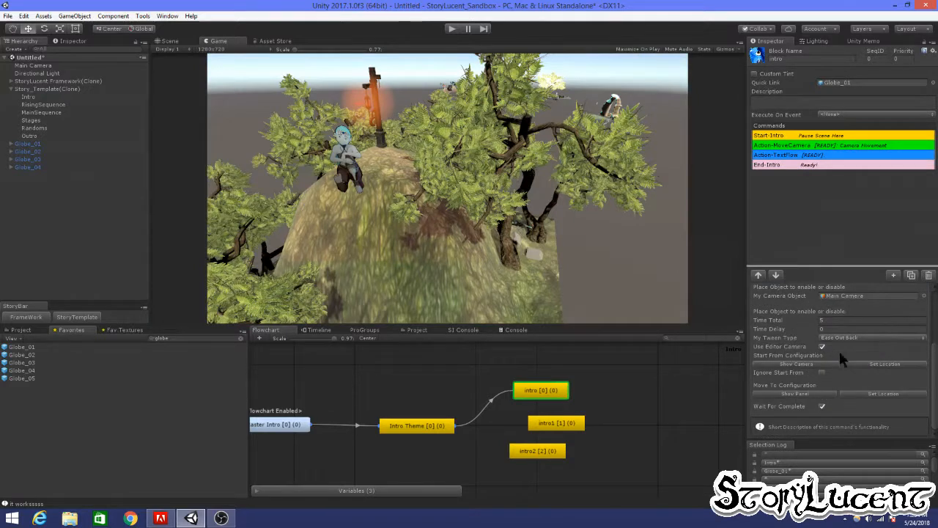
Step: Preview the intro camera move's saved Start From and Move To views, then return to the Scene view of the arch
left_click(785, 364)
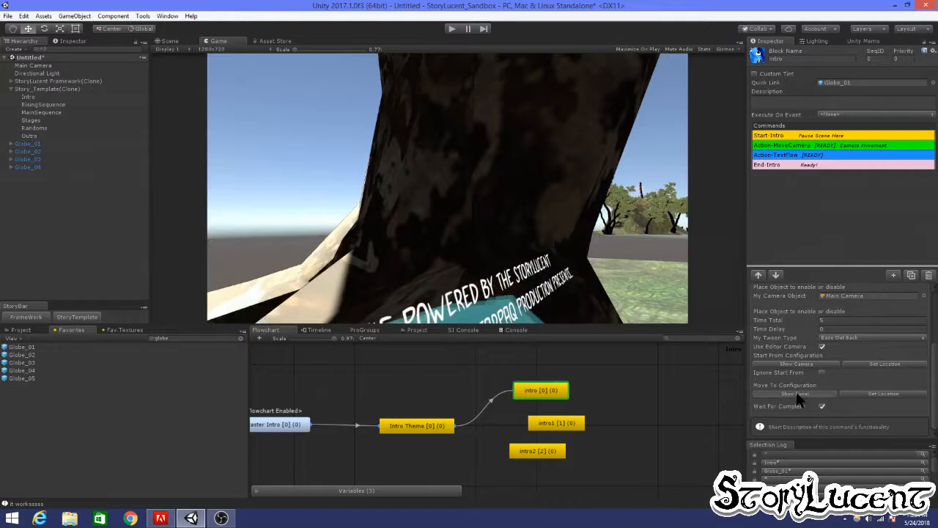
left_click(795, 391)
left_click(784, 367)
left_click(785, 394)
left_click(171, 42)
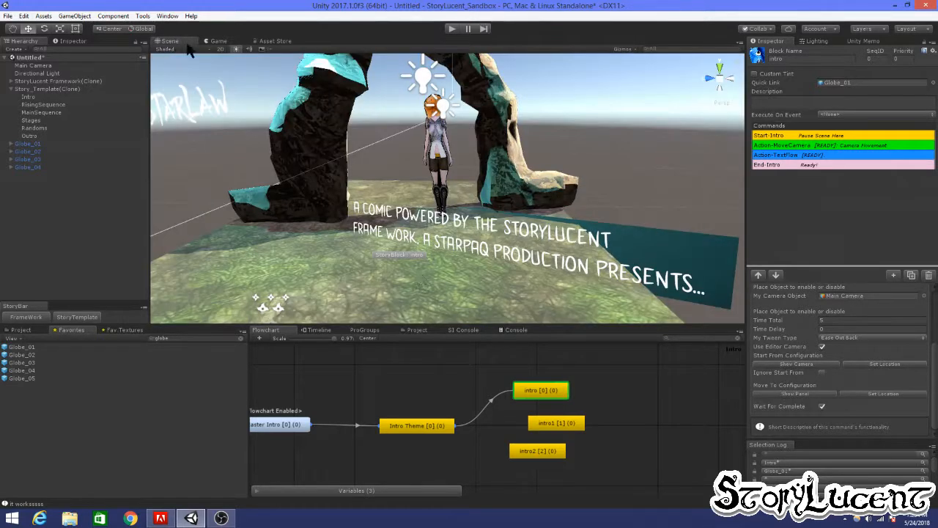
scroll(431, 252, "down", 2)
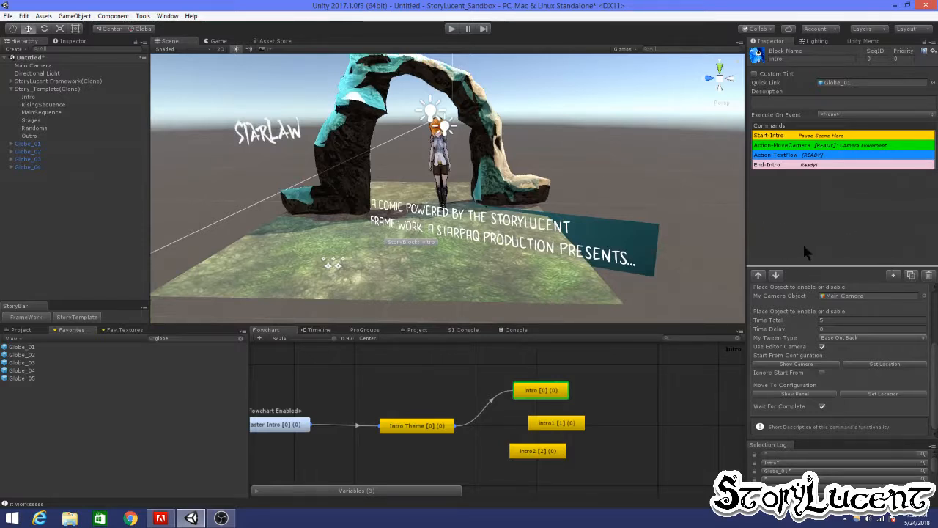
Step: Add an Action-ScreenFade command to the intro block and place it directly after Start-Intro
left_click(893, 275)
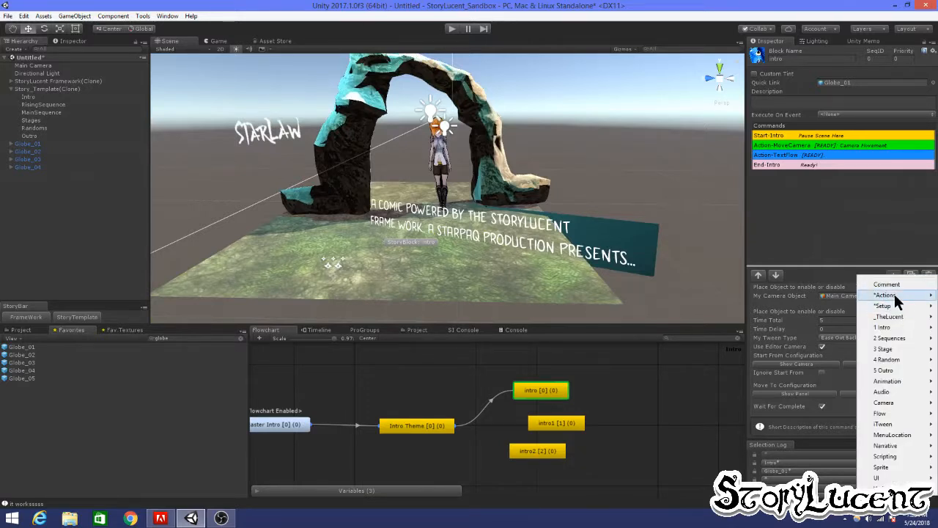
mouse_move(893, 293)
left_click(819, 316)
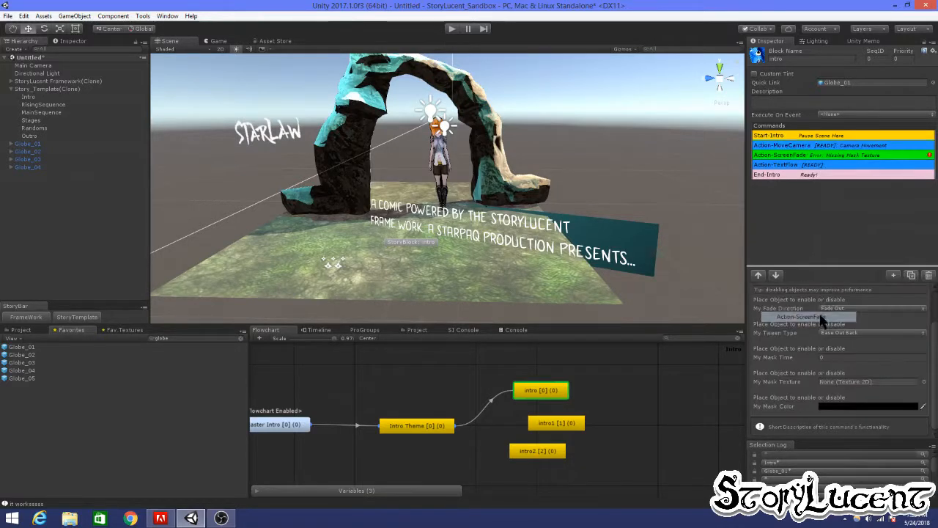
left_click(826, 162)
left_click_drag(826, 162, 828, 144)
left_click(830, 145)
Step: Configure the intro block's screen fade with Fade In direction, a mask time of 3 and Mask3 as the mask texture
left_click(845, 356)
left_click(854, 375)
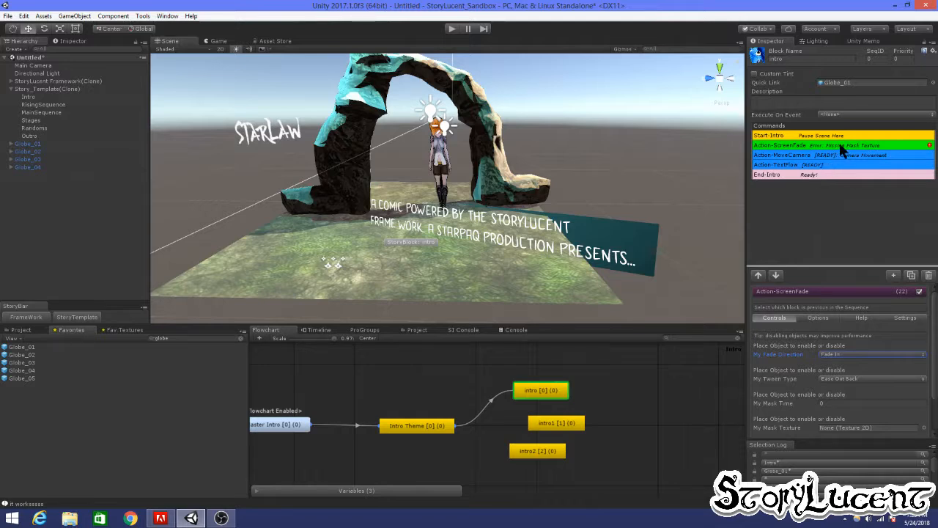
left_click(825, 401)
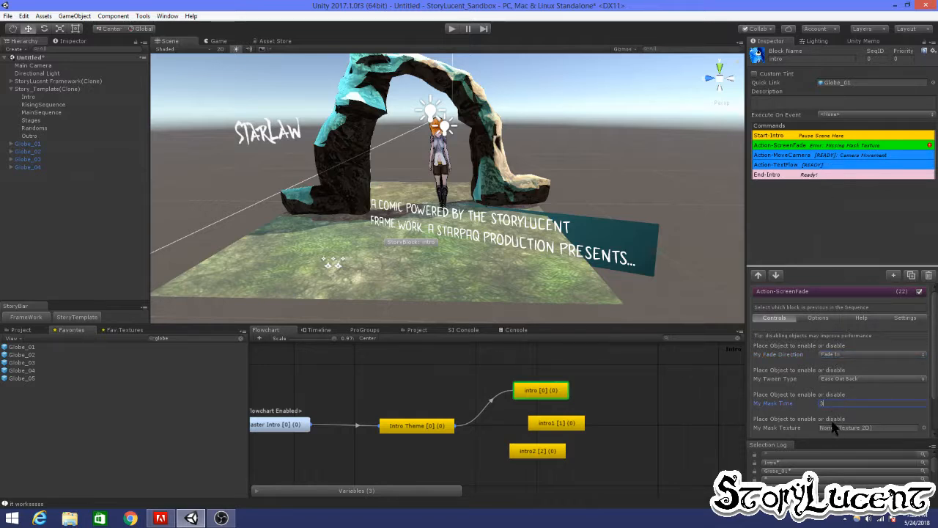
left_click(121, 331)
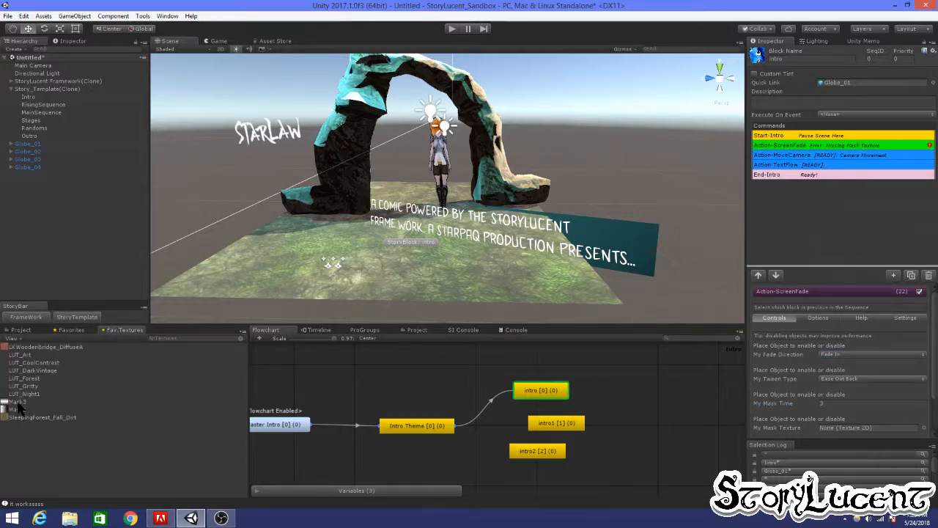
left_click_drag(19, 409, 848, 432)
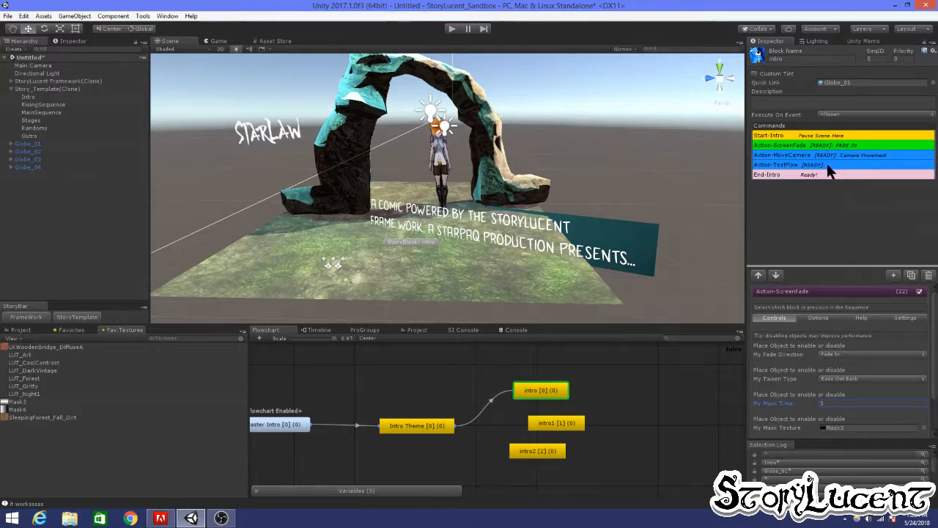
Step: Copy the intro block's Action-ScreenFade, place the copy directly before End-Intro and set its fade direction to Fade Out
right_click(844, 144)
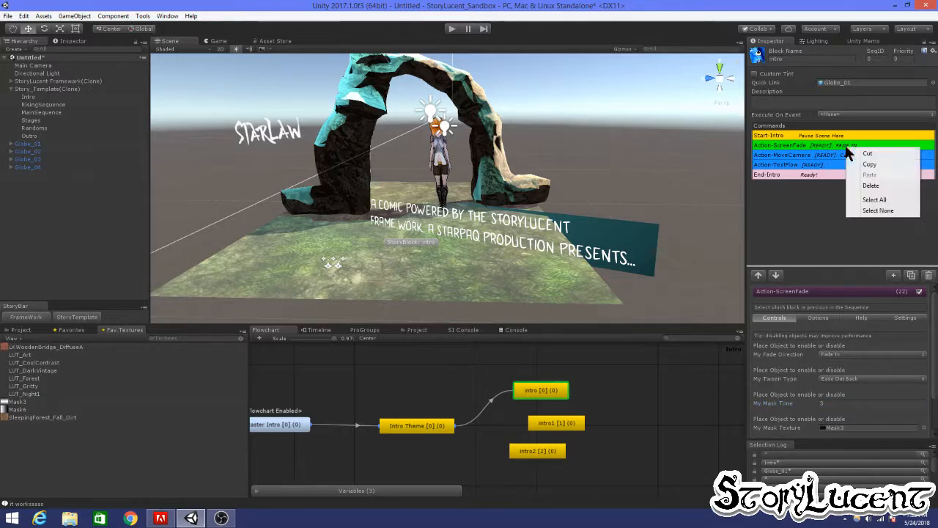
left_click(875, 164)
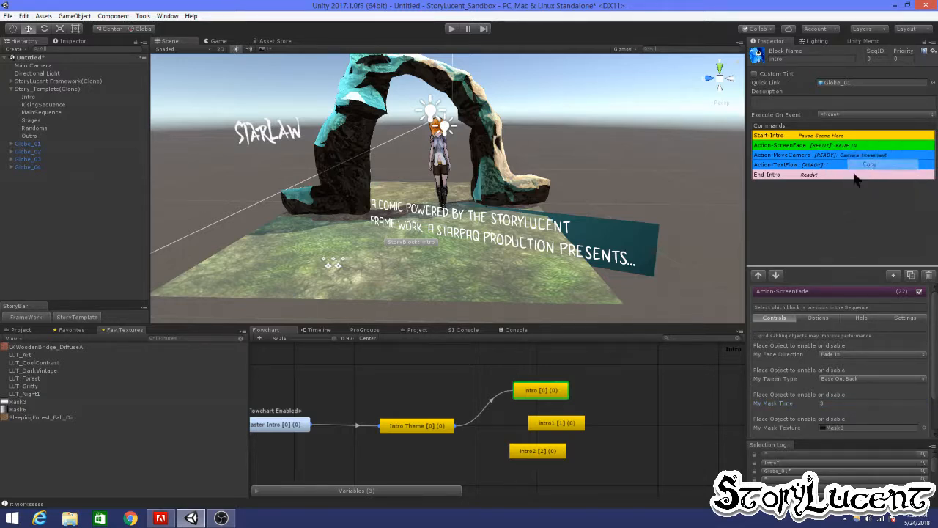
right_click(839, 204)
left_click(868, 233)
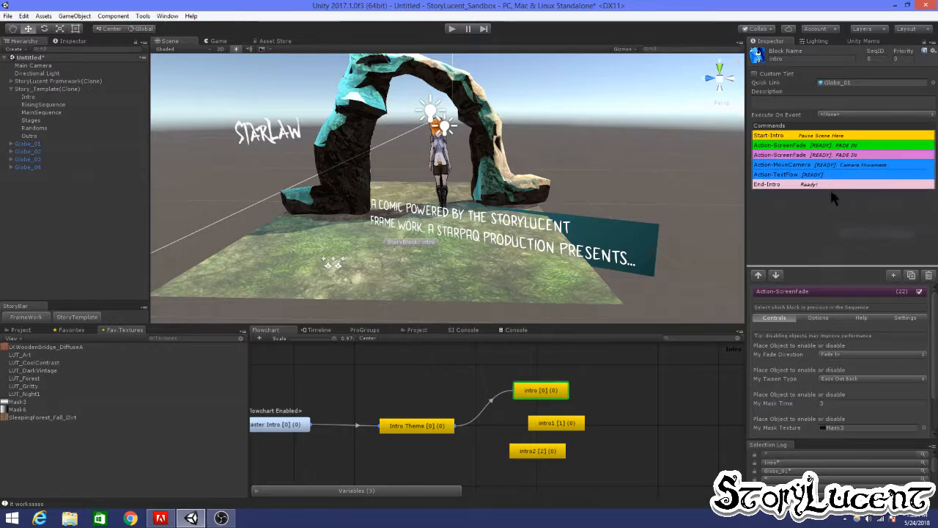
left_click_drag(854, 155, 850, 182)
left_click(844, 357)
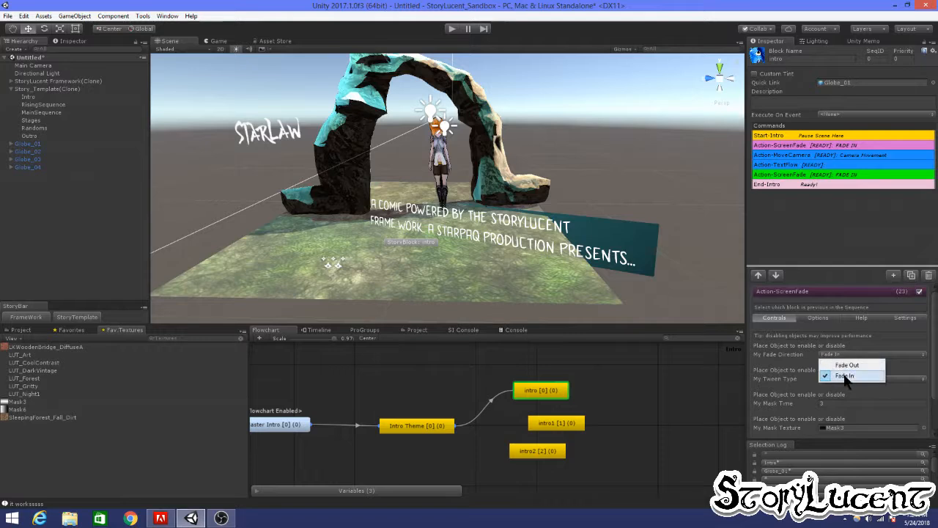
left_click(855, 366)
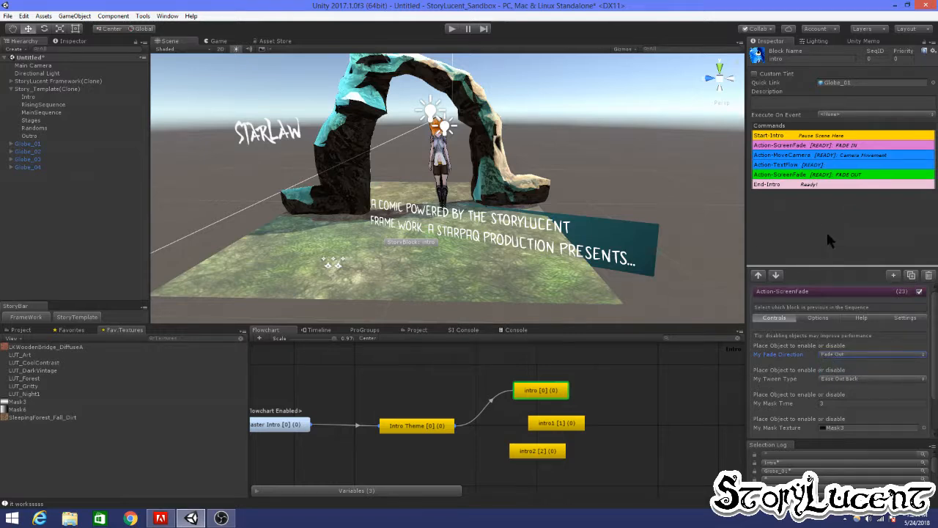
Step: Play-test the story, advancing through the intro scene to check its screen fades, and stop playback
left_click(451, 29)
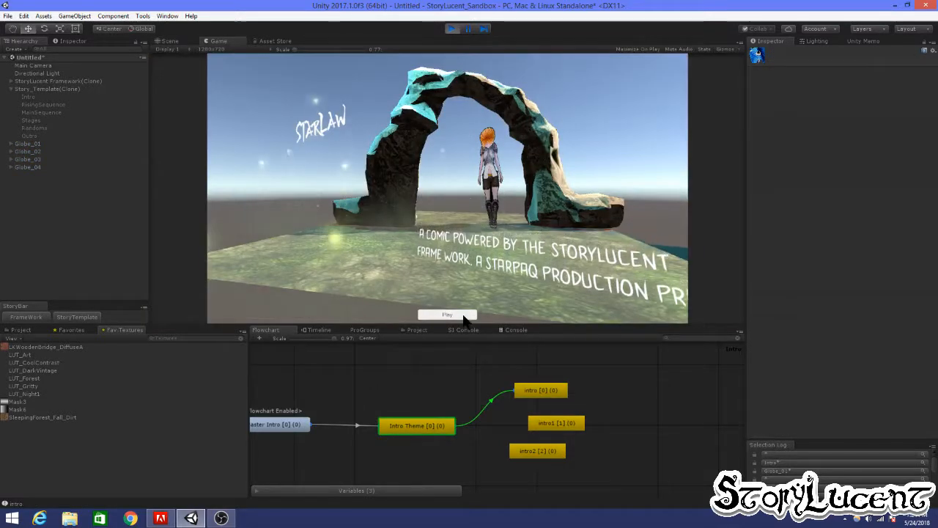
left_click(460, 316)
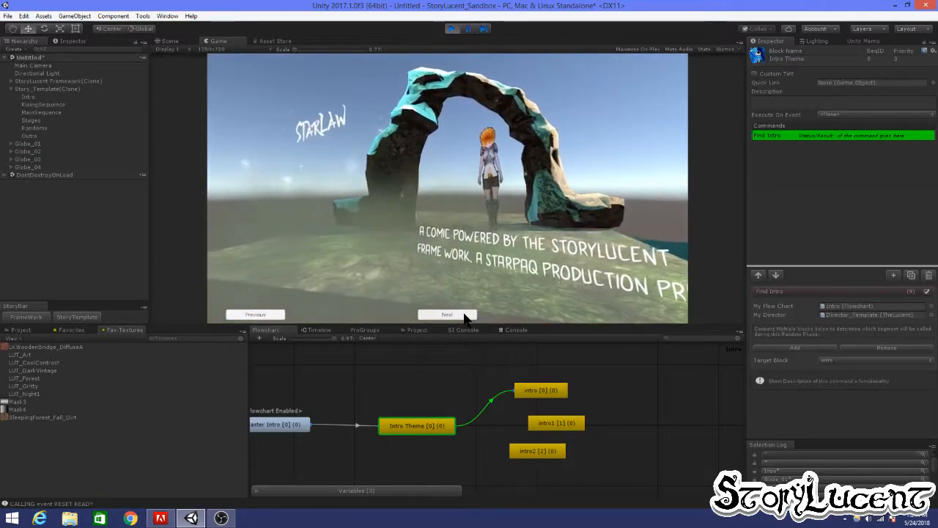
left_click(464, 314)
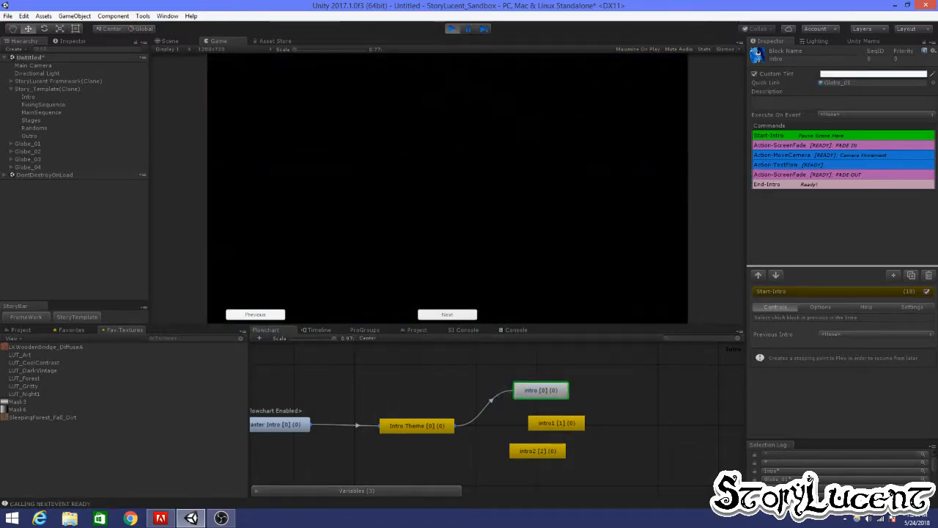
left_click(471, 315)
left_click(473, 315)
left_click(452, 29)
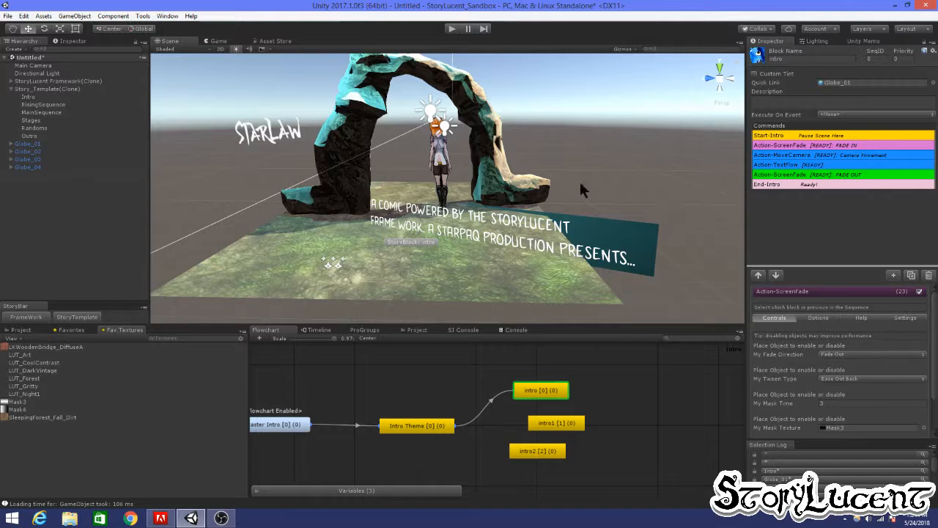
Step: Set the Main Camera's Screen Transition Image Effect to mask value 1 with Is Faded Out enabled, and return to the Scene view
left_click(37, 66)
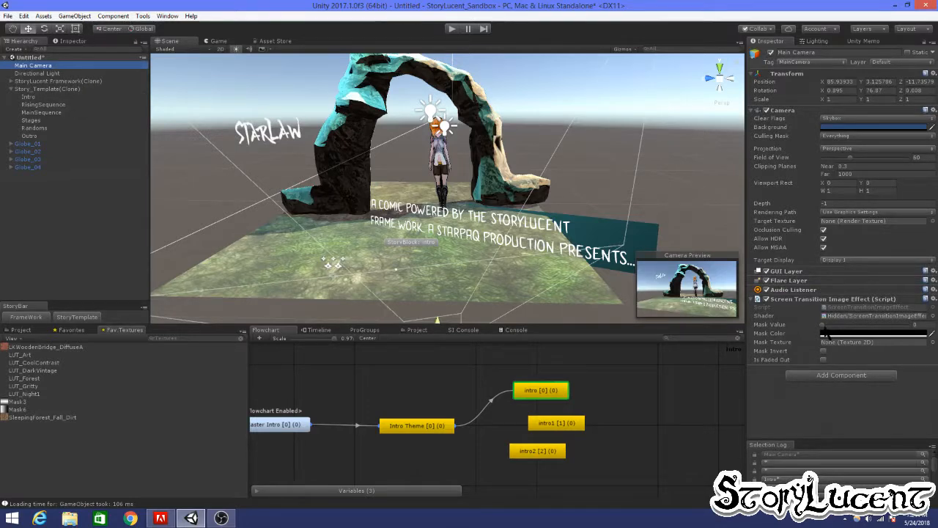
left_click(217, 41)
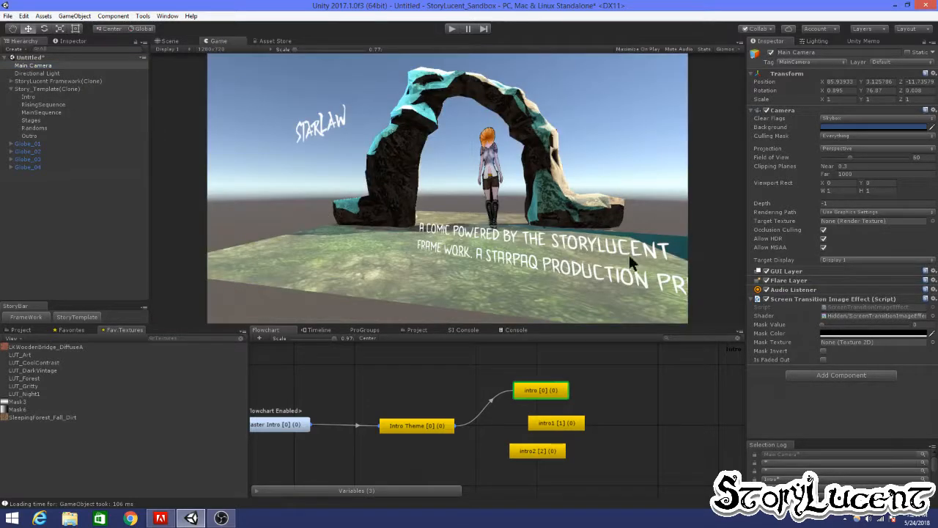
left_click_drag(863, 331, 925, 339)
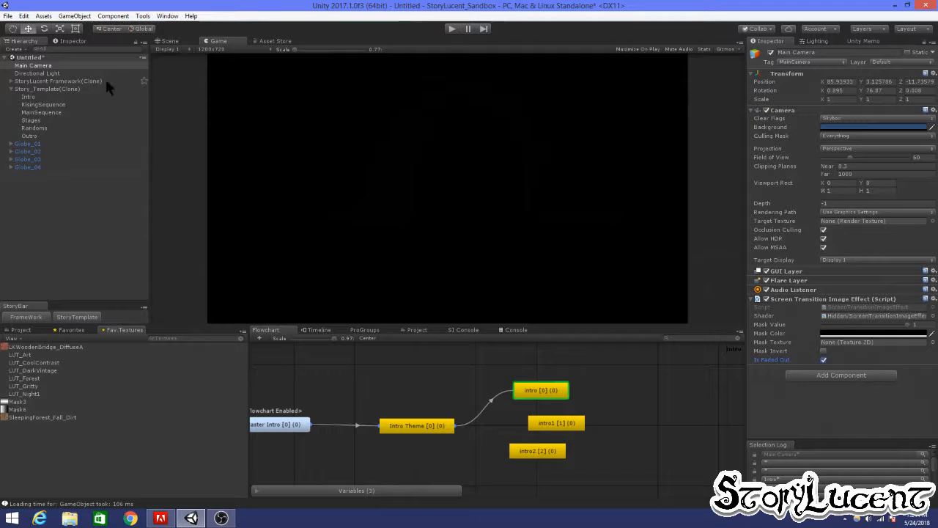
left_click(169, 41)
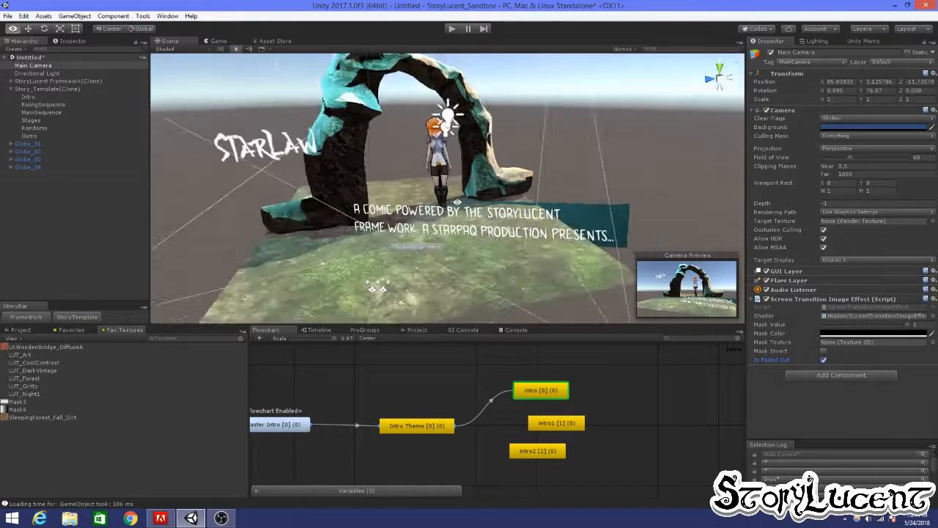
Step: Copy the intro block's Fade In command into RisingSequence's Chapter block, placing it directly after Start-Sequence
left_click(556, 394)
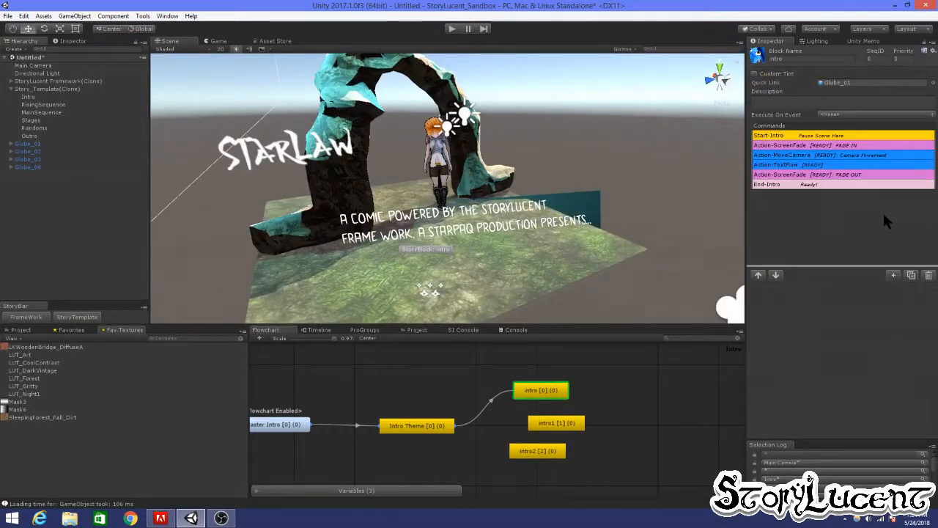
left_click(831, 144)
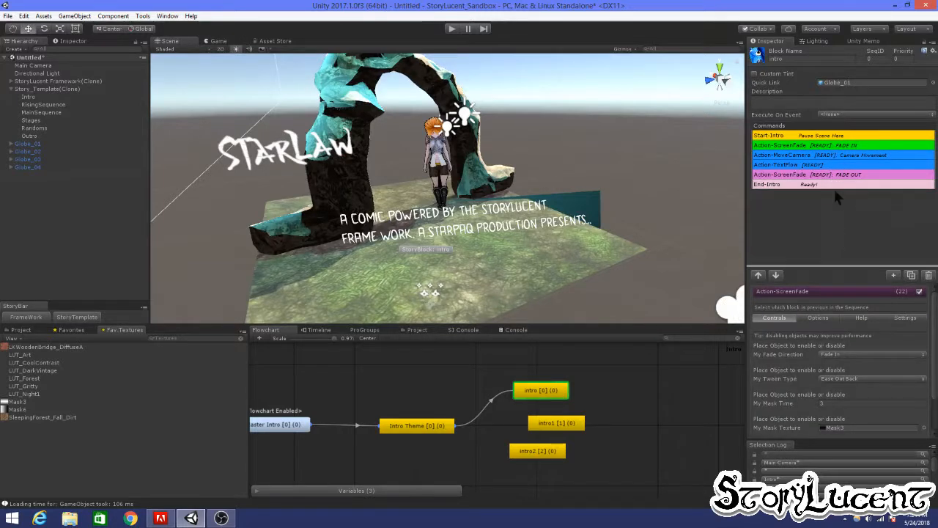
right_click(834, 142)
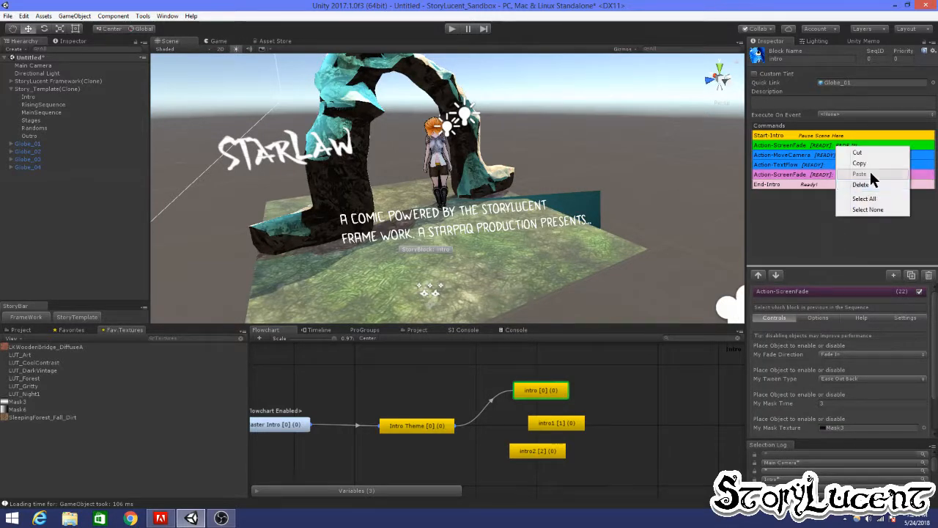
left_click(867, 164)
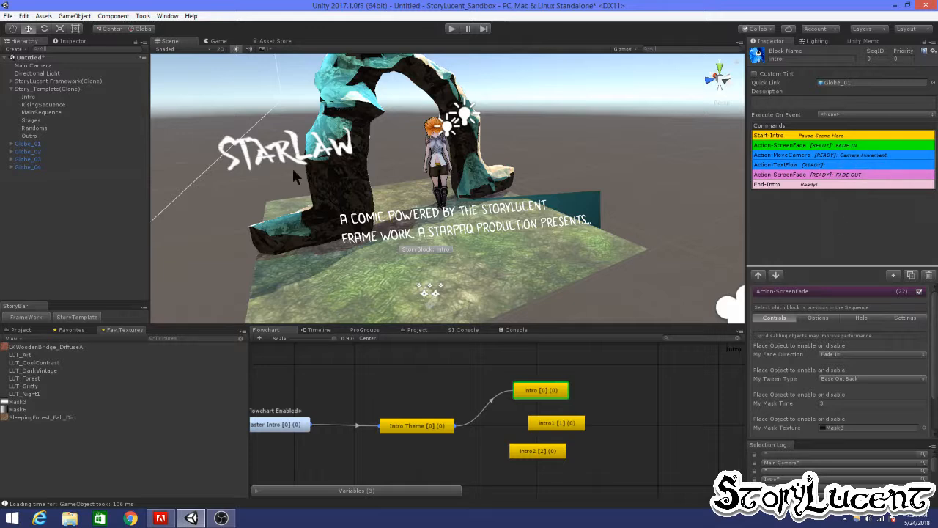
left_click(54, 104)
left_click(378, 381)
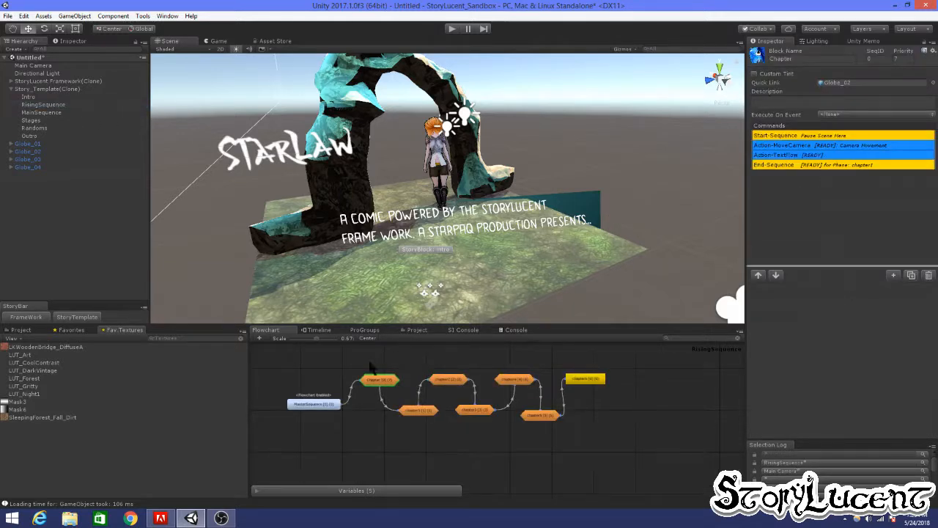
right_click(814, 198)
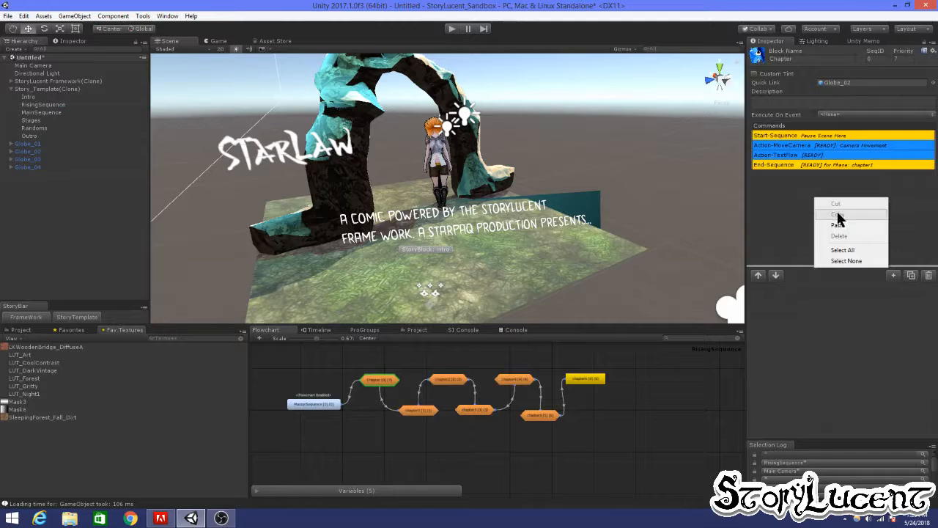
left_click(837, 221)
left_click_drag(828, 175, 827, 141)
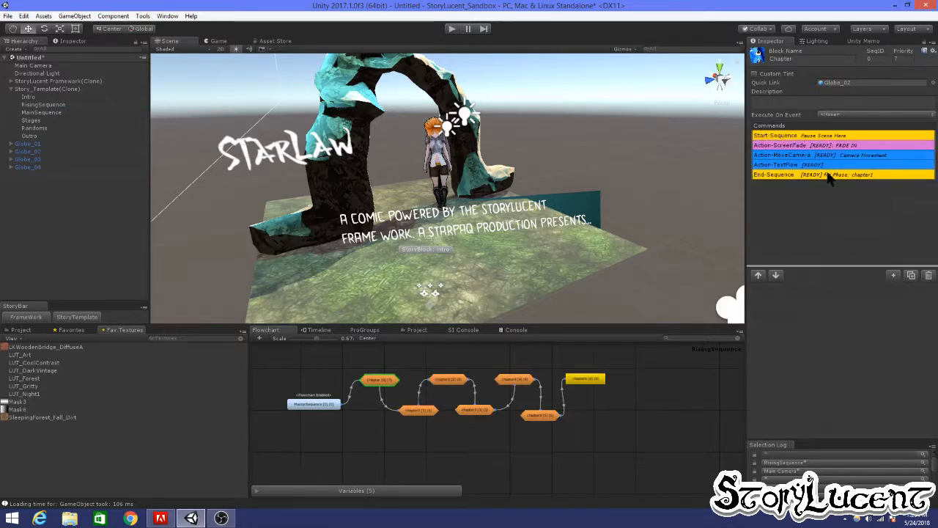
Step: Duplicate the Chapter block's screen fade, place the copy directly before End-Sequence and set it to Fade Out
right_click(814, 192)
left_click(826, 180)
left_click(839, 145)
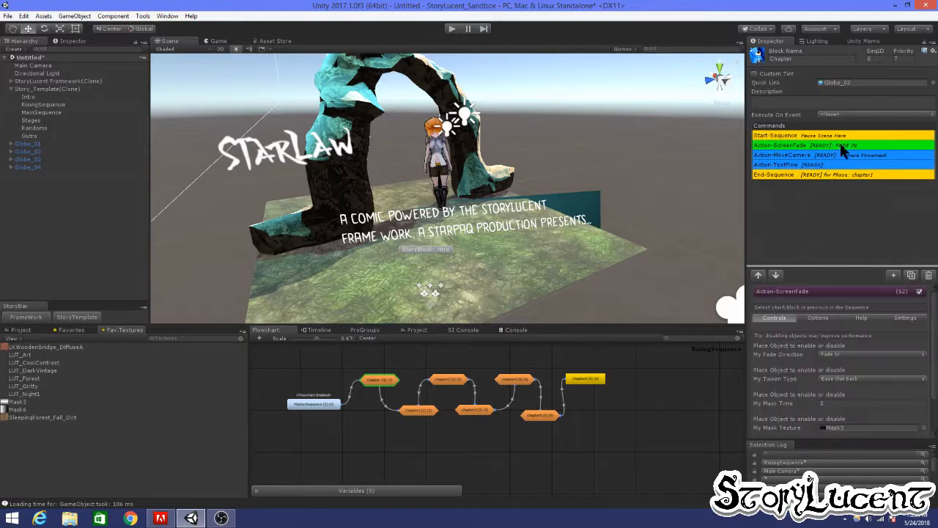
left_click(910, 275)
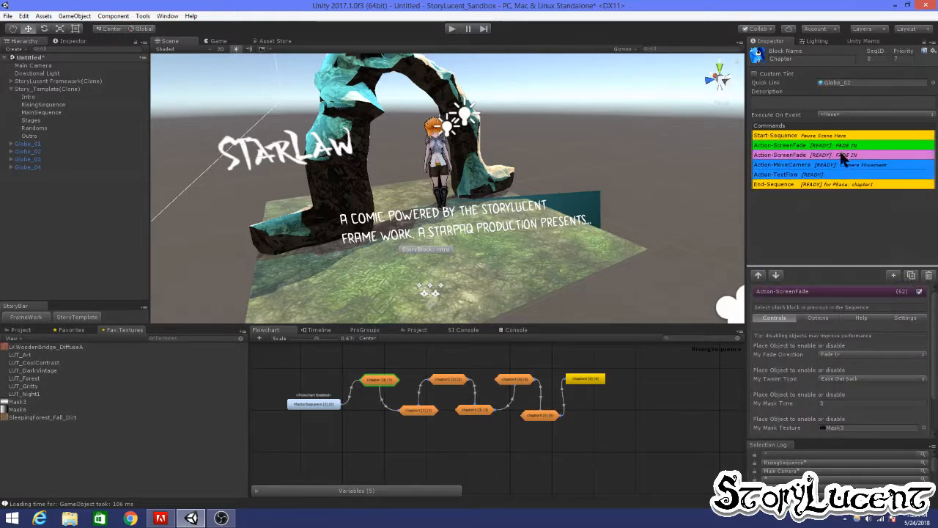
left_click_drag(839, 152, 845, 167)
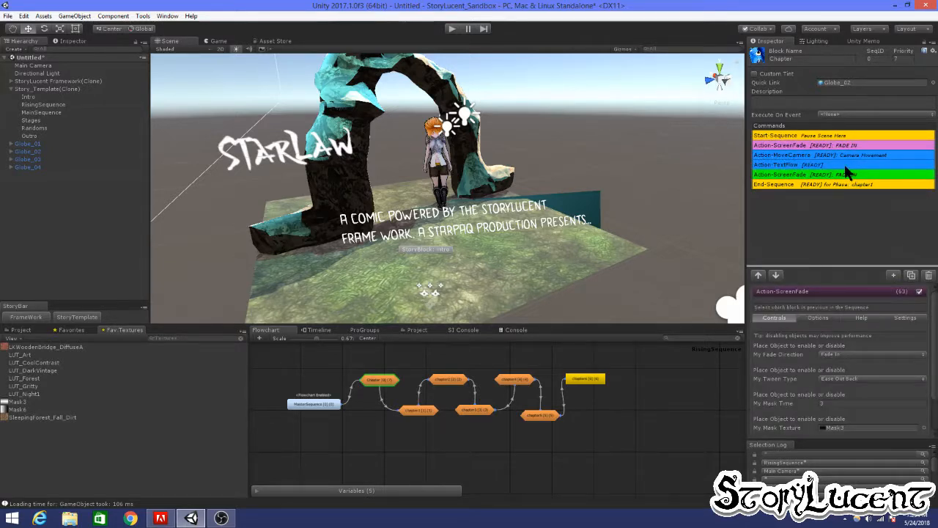
left_click(847, 355)
left_click(842, 366)
Step: Paste the copied Fade In command into the chapter1 block and place it directly after Start-Sequence
left_click(417, 412)
right_click(871, 224)
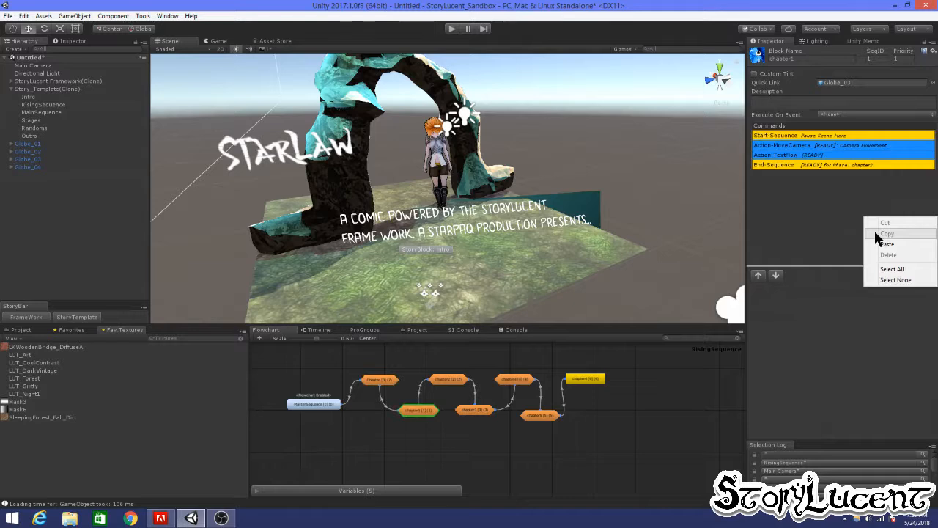
left_click(888, 244)
left_click_drag(847, 181, 847, 144)
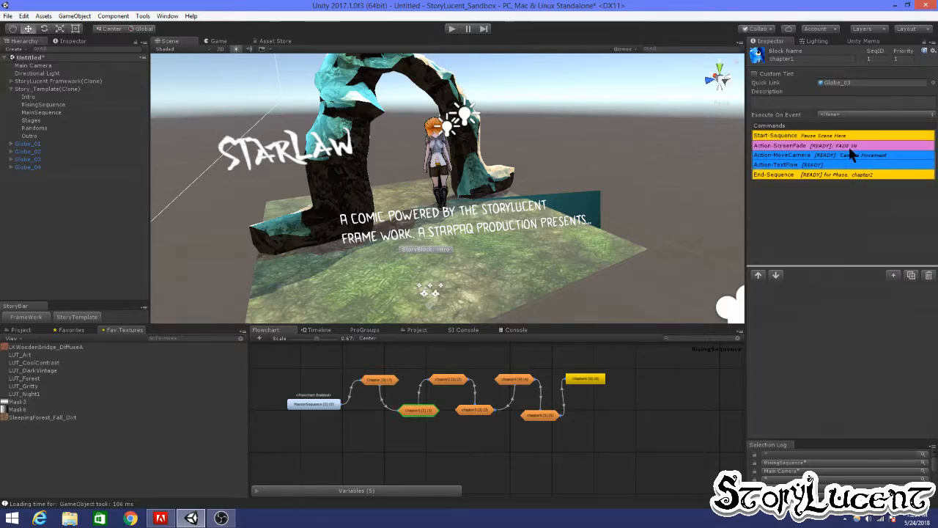
Step: Duplicate chapter1's screen fade, move the copy directly before End-Sequence and change its direction to Fade Out
left_click(911, 274)
left_click_drag(840, 158, 853, 178)
left_click(843, 354)
left_click(843, 372)
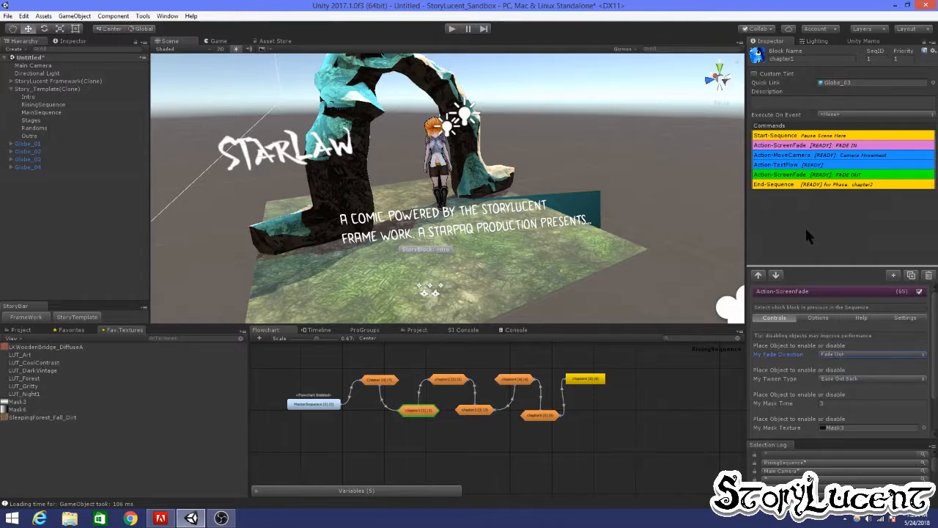
Step: Paste the copied Fade In command into the chapter2 block and place it directly after Start-Sequence
left_click(447, 380)
right_click(848, 197)
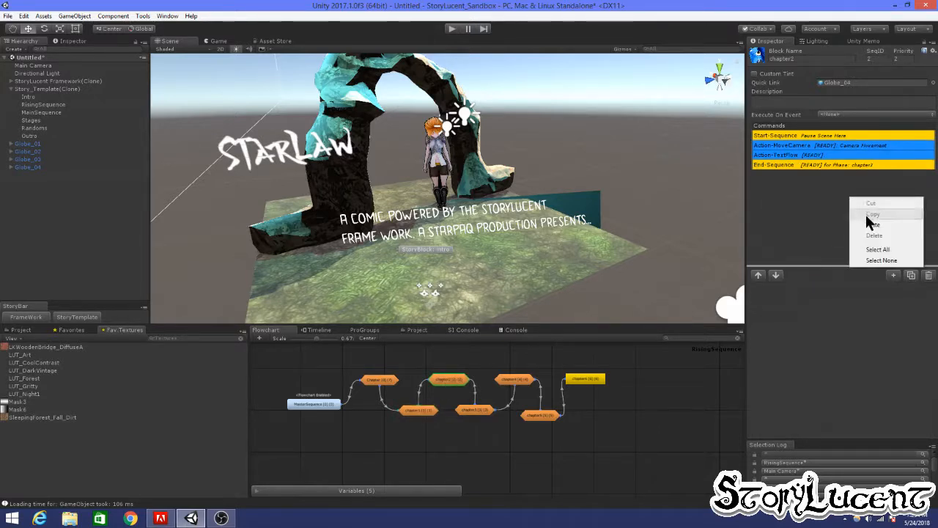
left_click(857, 222)
left_click(832, 175)
left_click_drag(837, 182, 850, 143)
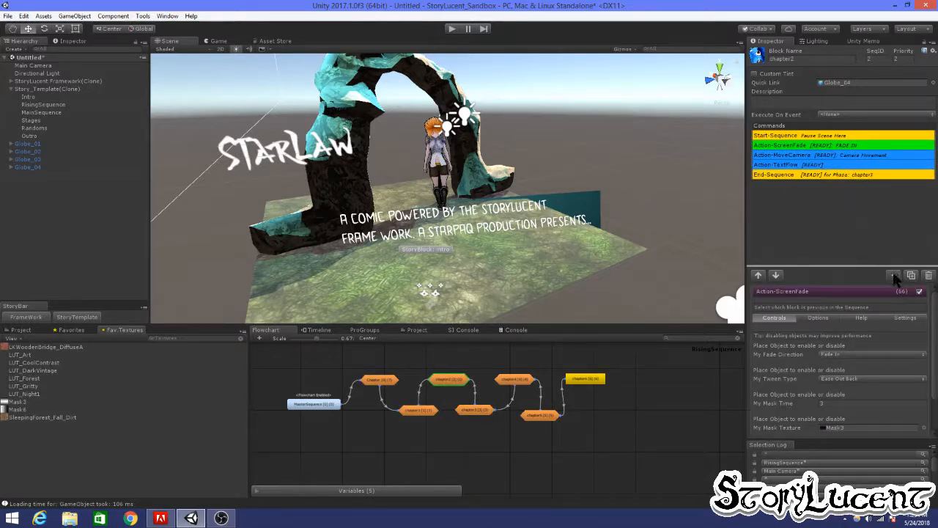
Step: Duplicate chapter2's screen fade, move the copy directly before End-Sequence and change its direction to Fade Out
left_click(855, 144)
left_click(911, 275)
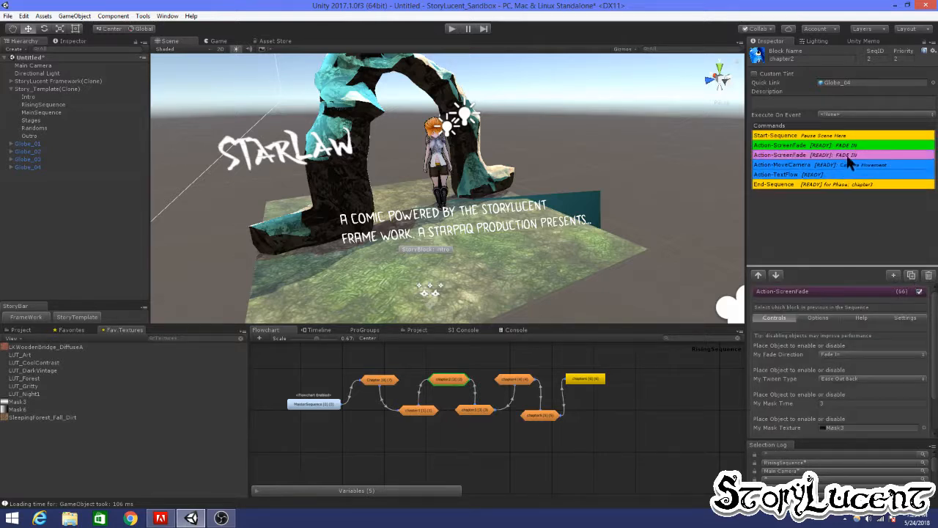
left_click_drag(851, 153, 856, 180)
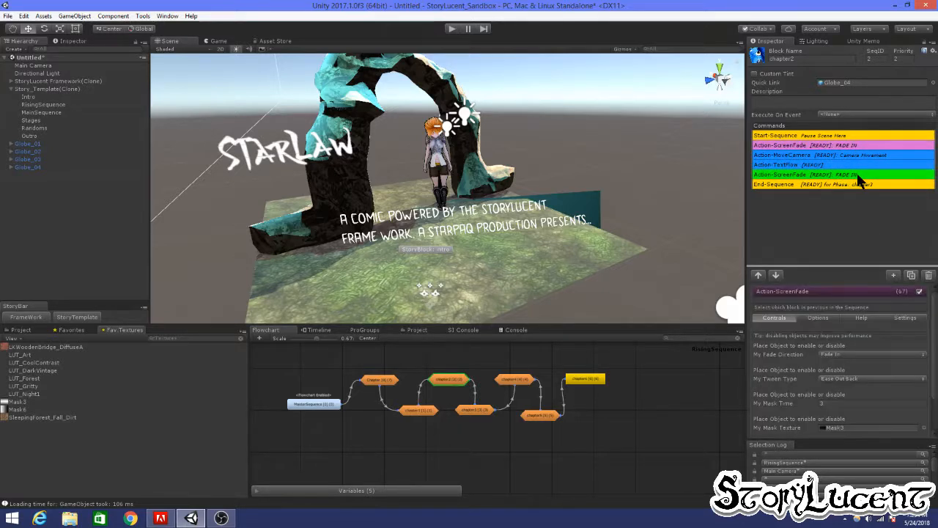
left_click(838, 354)
left_click(839, 372)
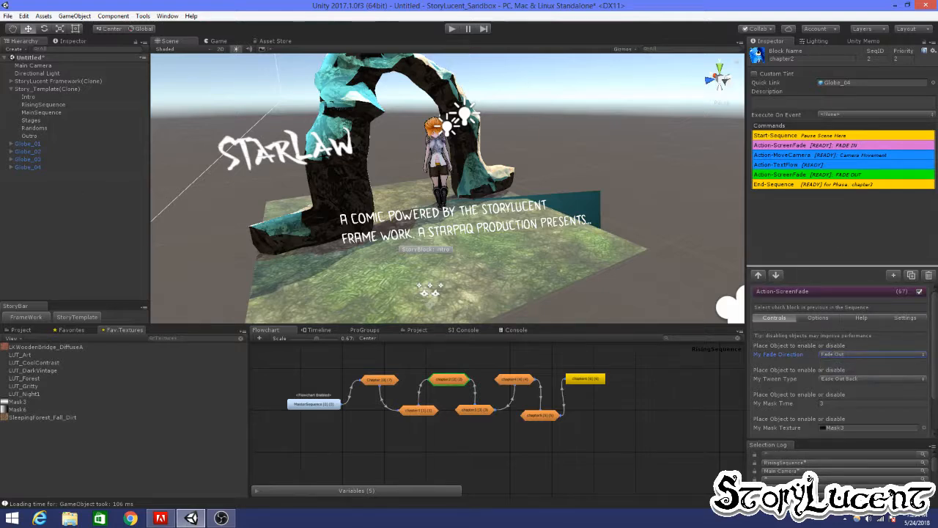
Step: Play the scene and advance through the intro to check its text, camera move and screen fades
left_click(451, 29)
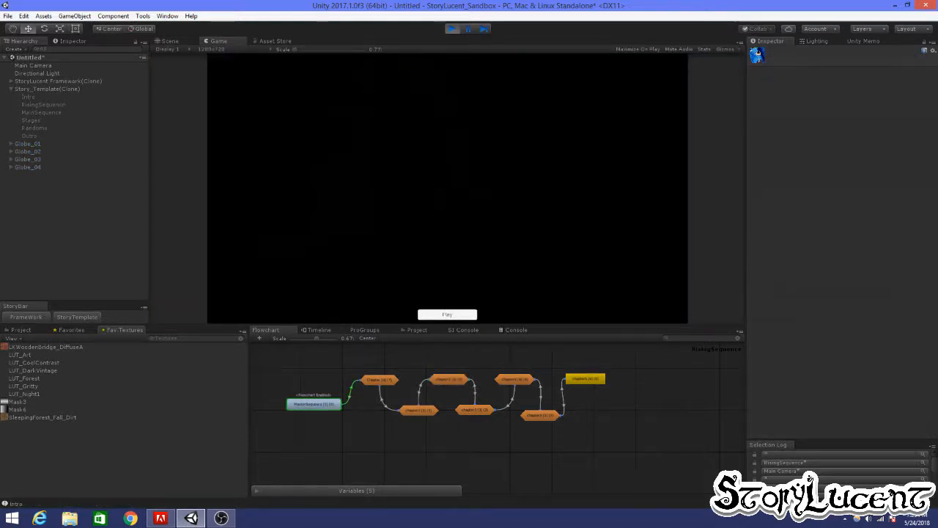
left_click(465, 314)
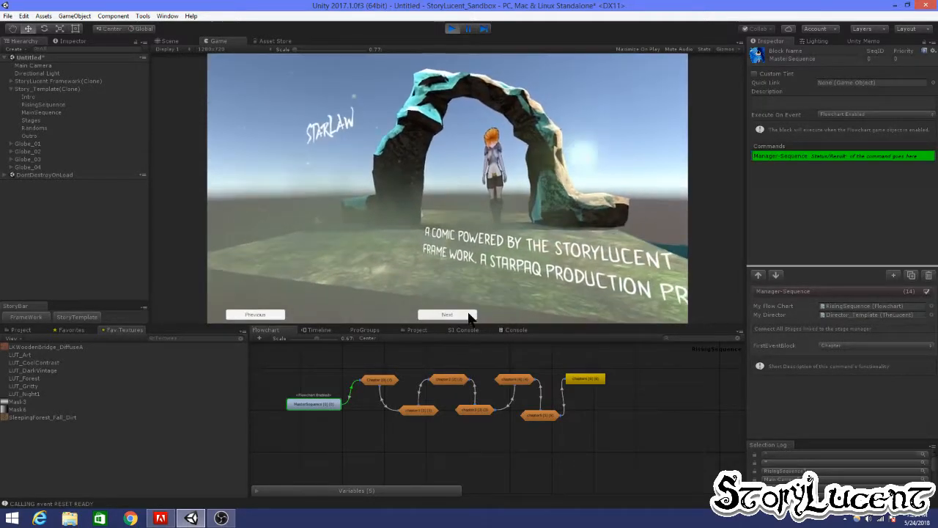
left_click(469, 314)
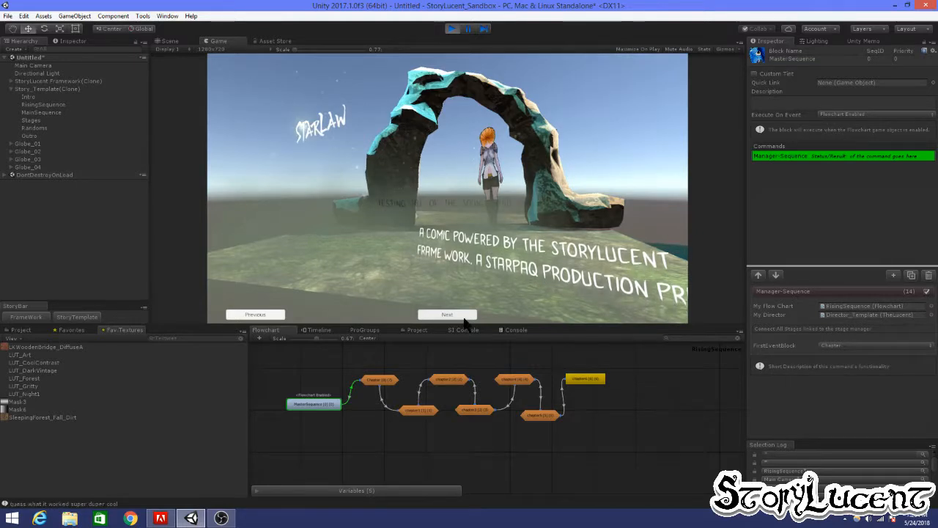
left_click(466, 316)
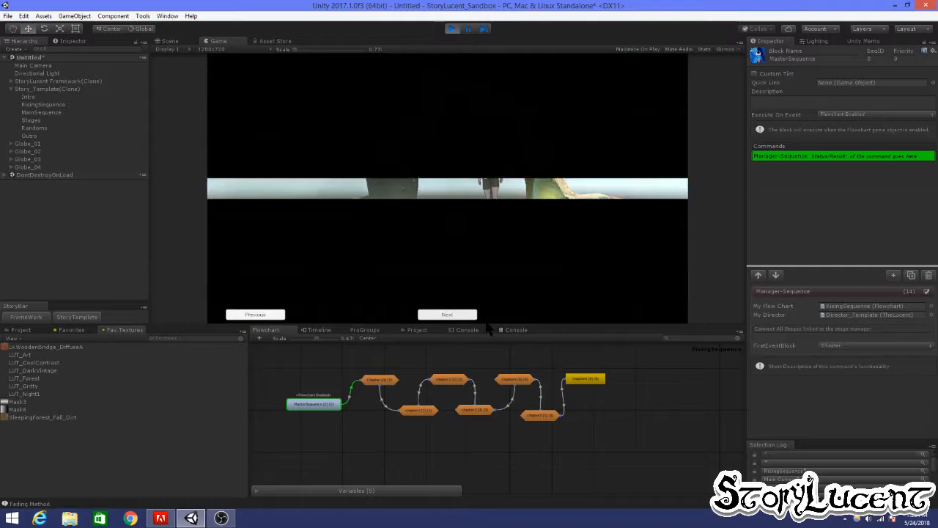
left_click(463, 314)
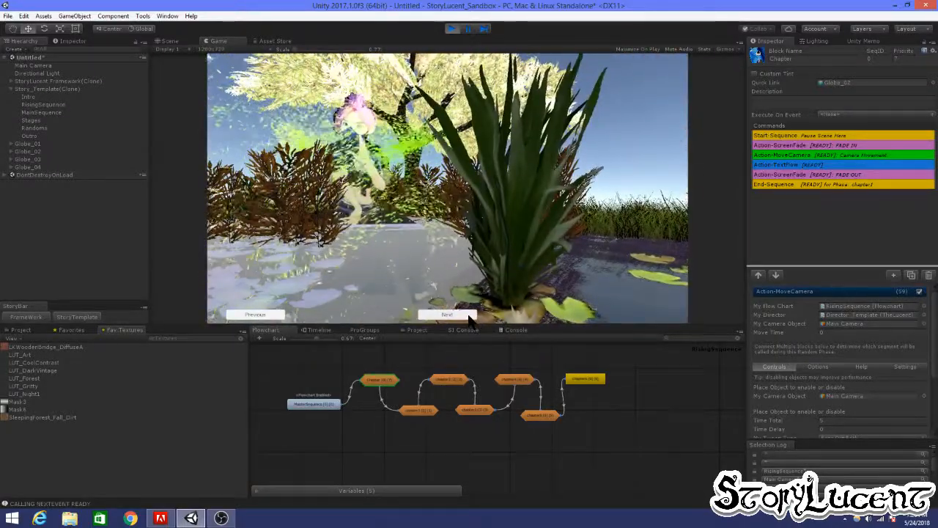
Step: Advance the running story through the Chapter and chapter1 blocks to check their text and fades, and stop playback
left_click(469, 318)
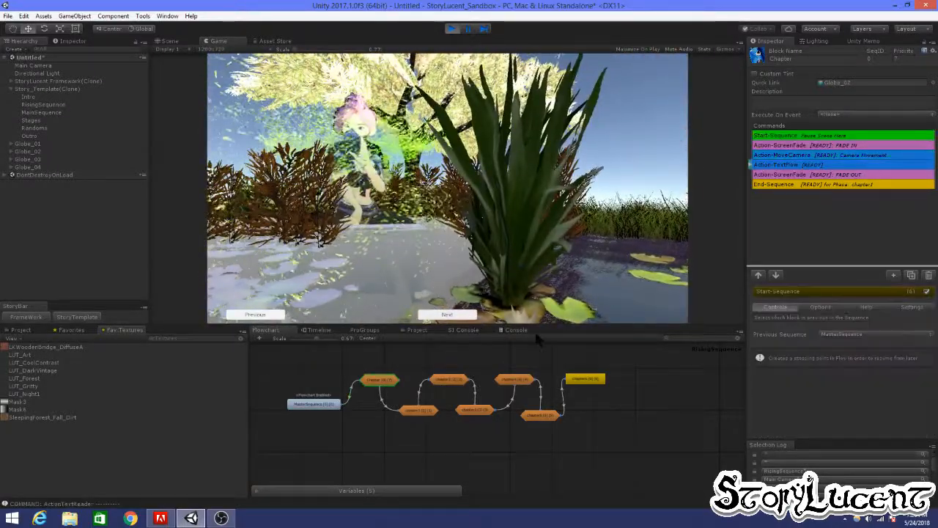
left_click(473, 317)
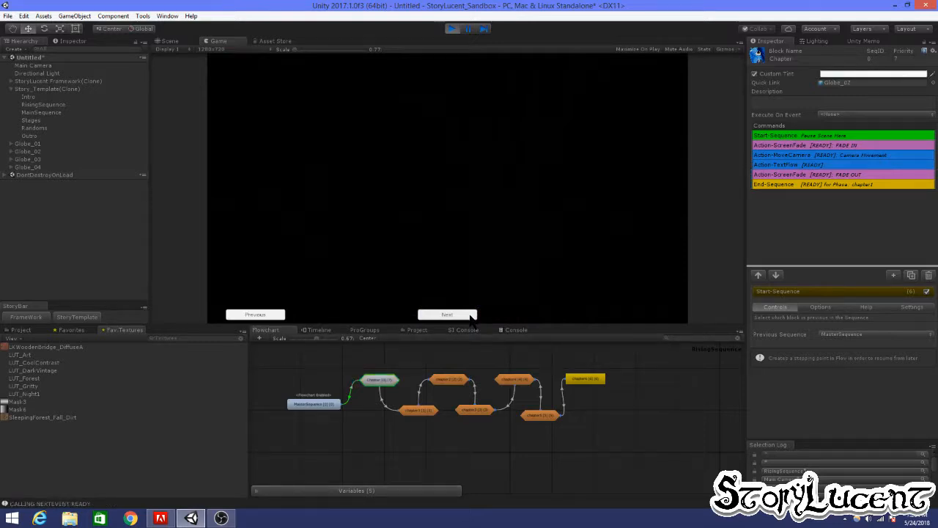
left_click(470, 315)
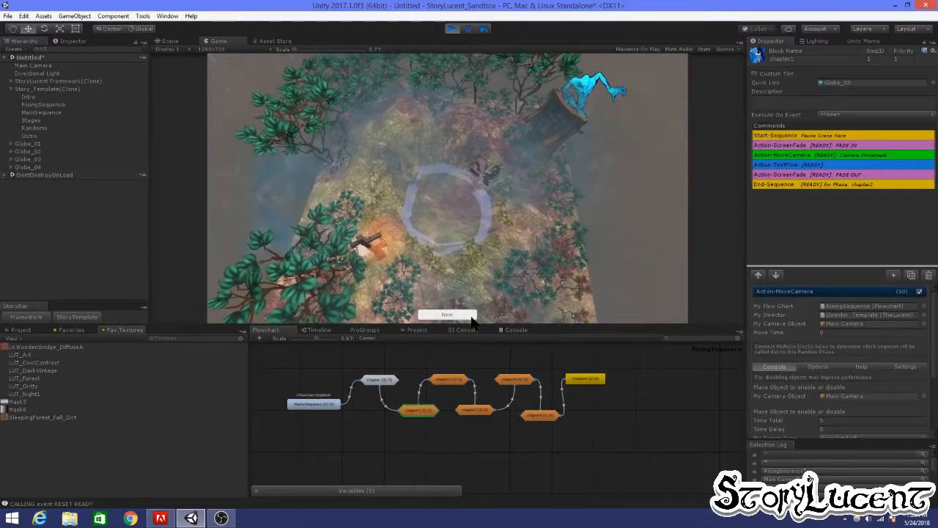
left_click(470, 315)
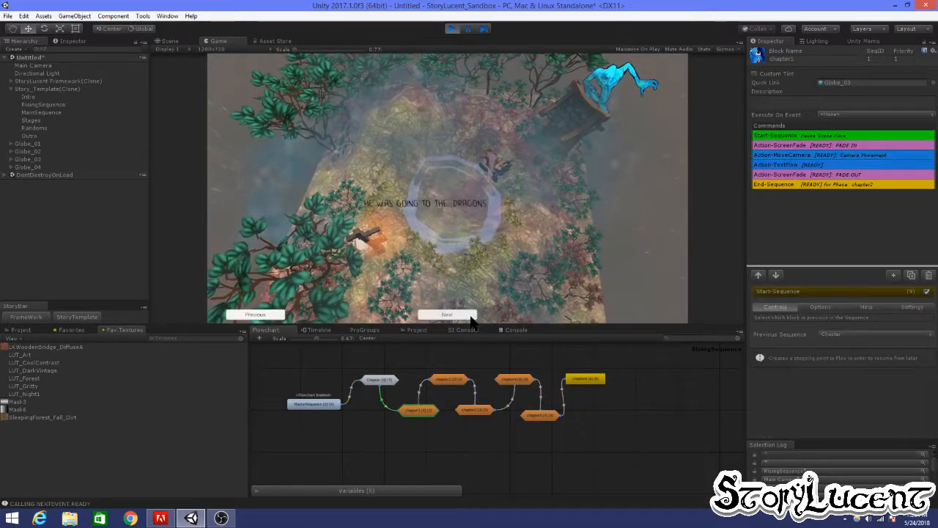
left_click(470, 315)
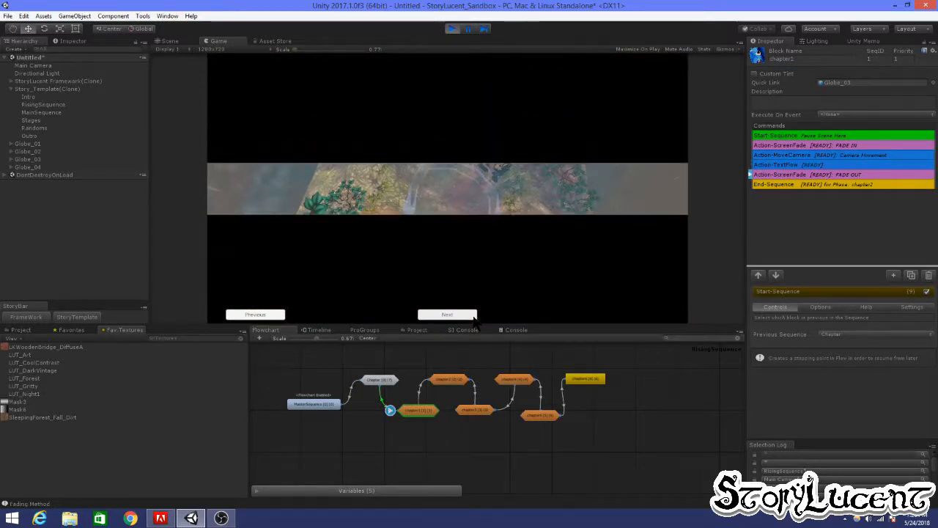
left_click(473, 315)
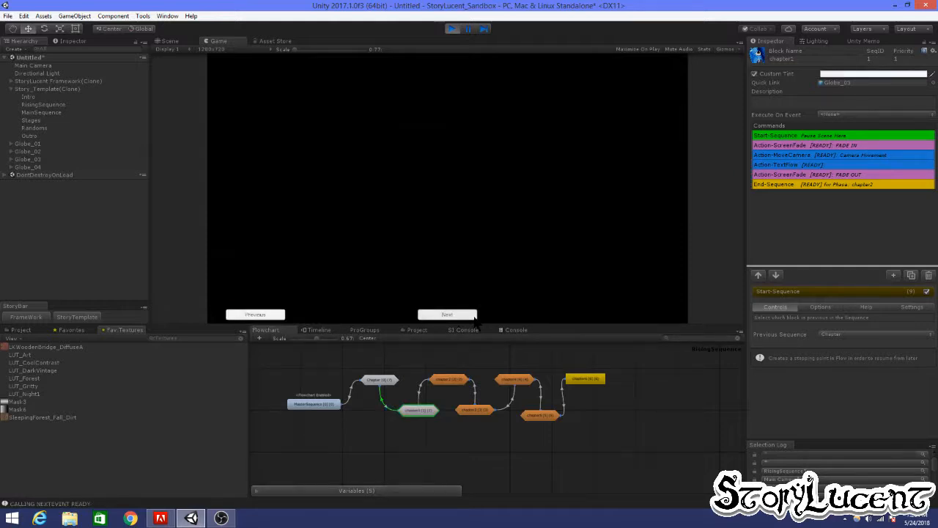
left_click(473, 315)
left_click(467, 315)
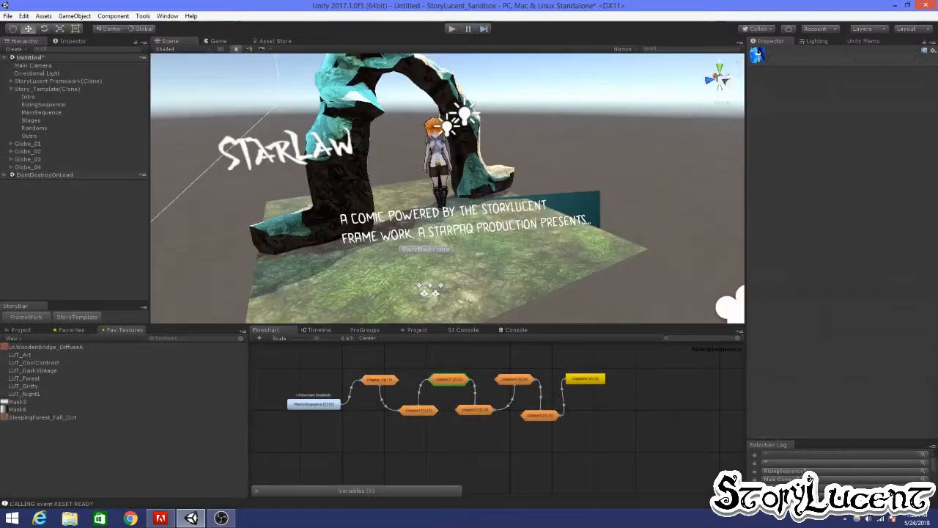
Step: In the Intro flowchart's intro block, move the Action-TextFlow command directly after Start-Intro
left_click(44, 96)
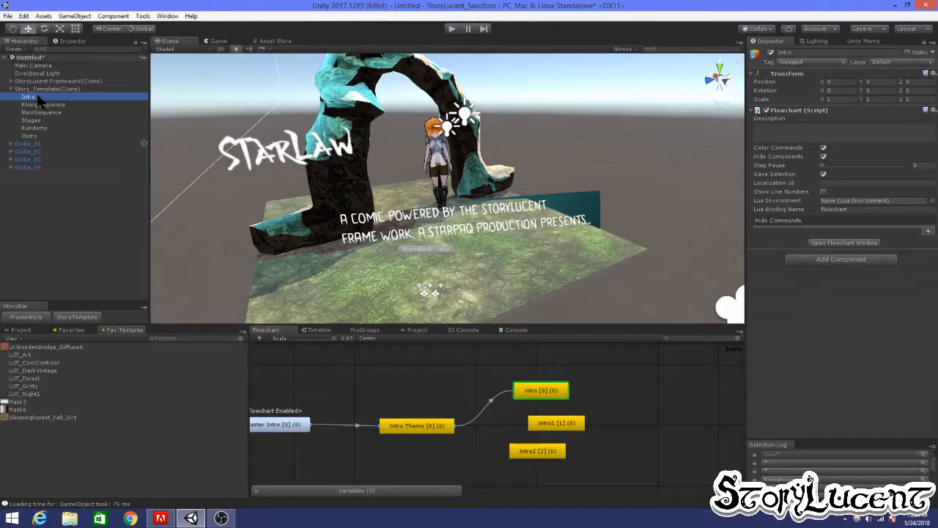
left_click(534, 394)
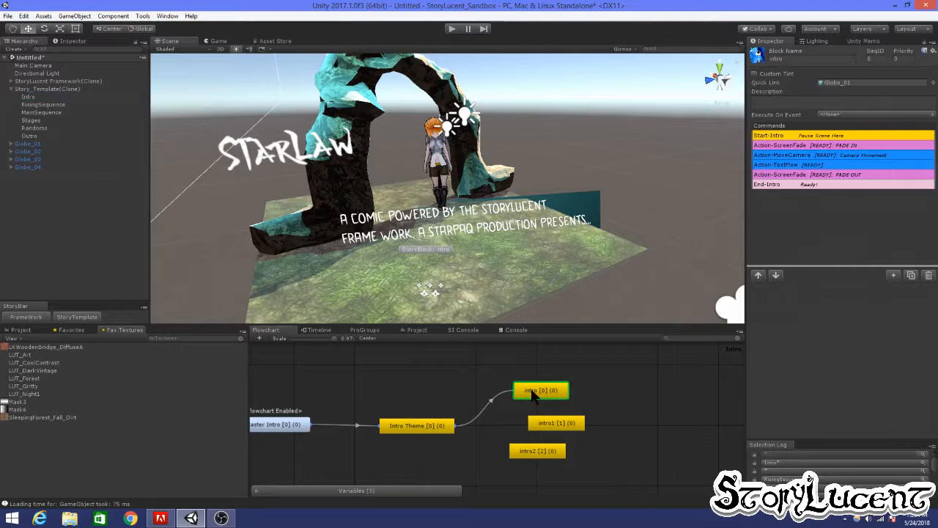
left_click(816, 146)
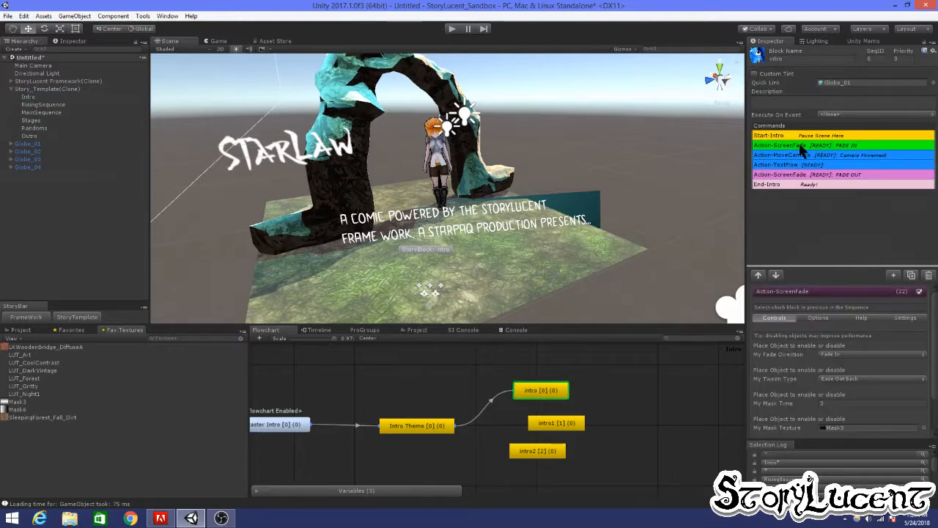
left_click(805, 145)
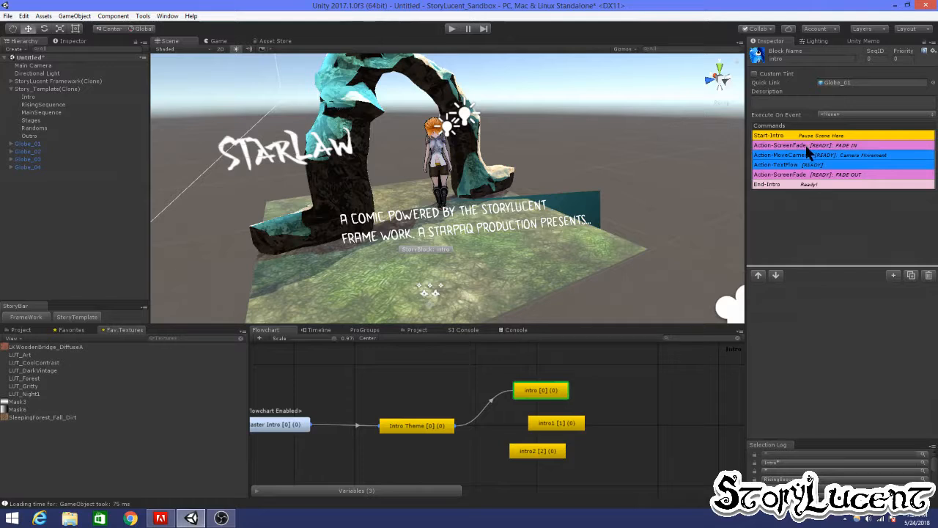
left_click(799, 166)
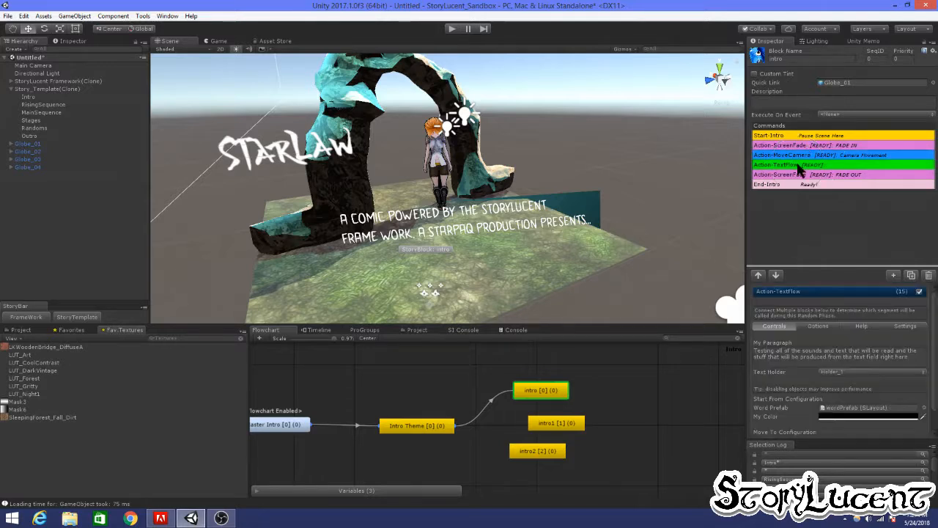
left_click_drag(821, 167, 821, 151)
left_click(821, 148)
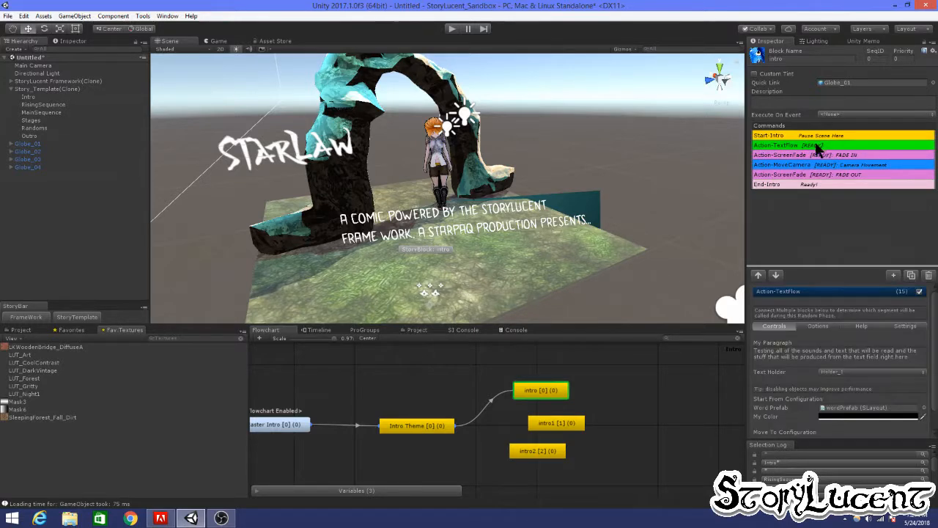
Step: Set the intro block's text flow color to the bright teal green 00FFABFF
left_click(838, 417)
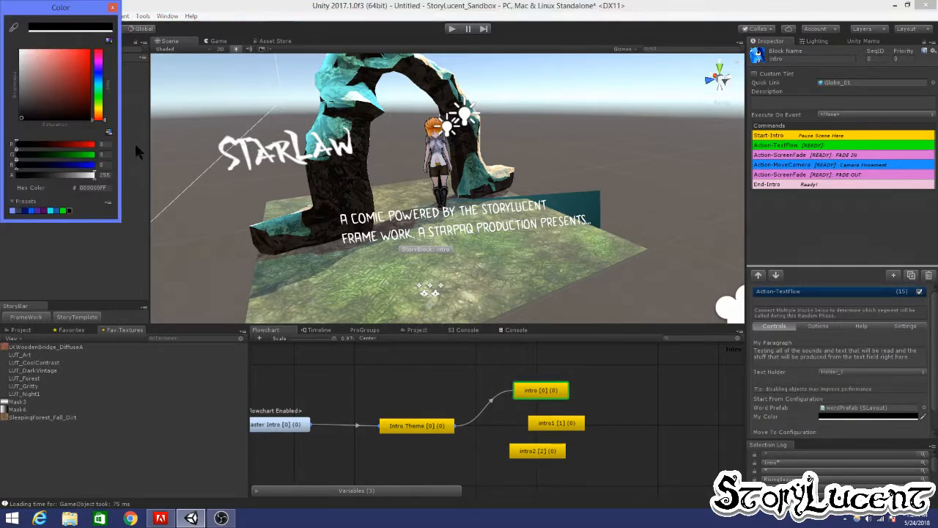
left_click_drag(100, 112, 101, 94)
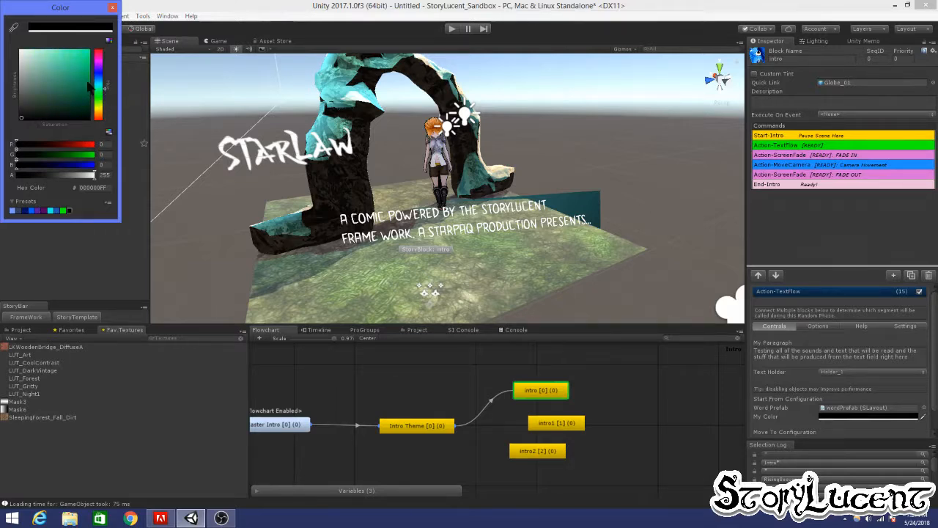
left_click(85, 50)
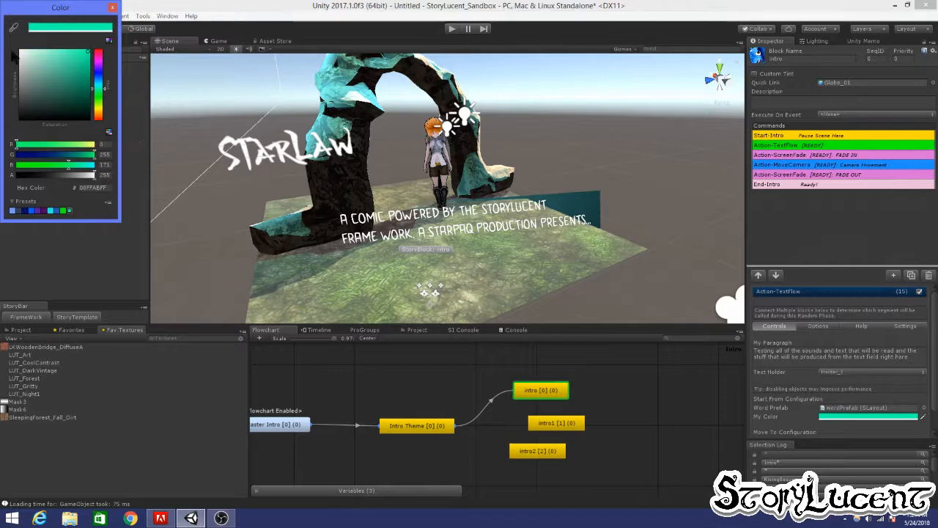
left_click(112, 8)
scroll(834, 384, "down", 2)
scroll(833, 383, "up", 2)
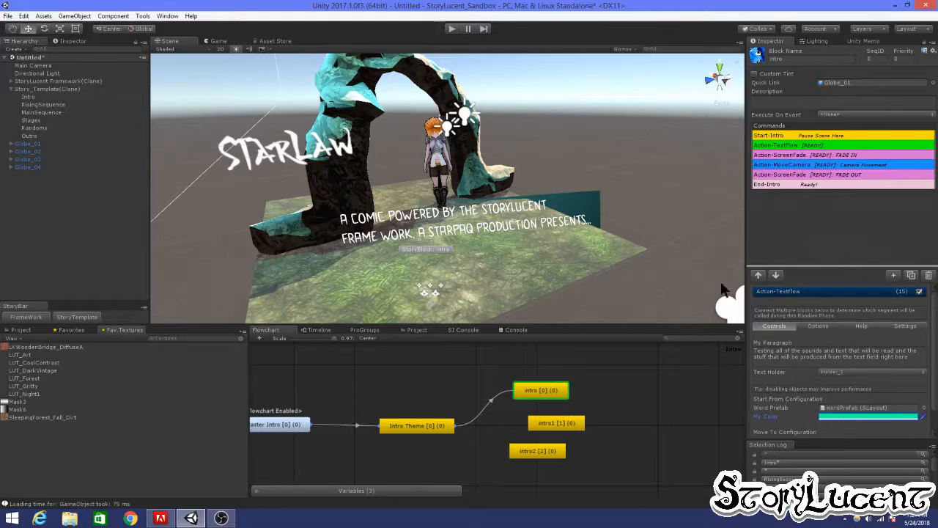
Step: In the RisingSequence flowchart, move Action-TextFlow directly after Start-Sequence in both the Chapter and chapter1 blocks
left_click(29, 96)
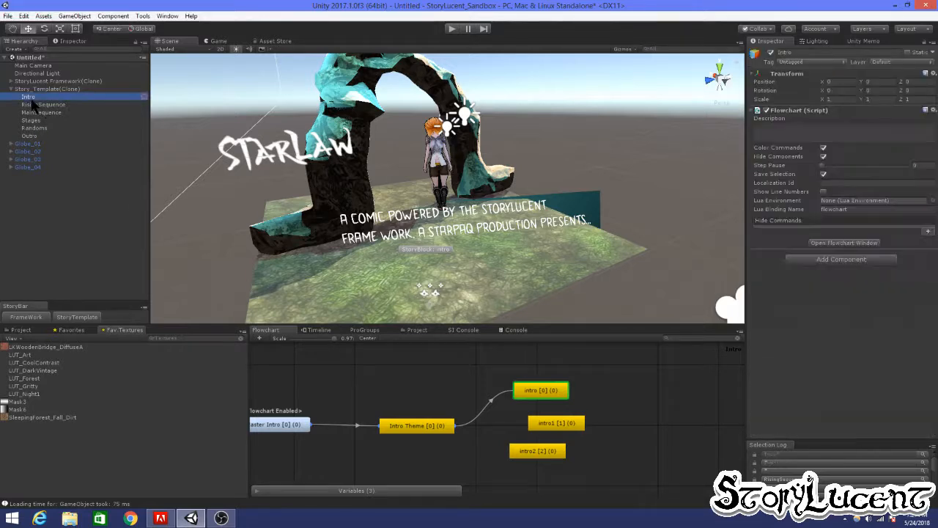
left_click(51, 104)
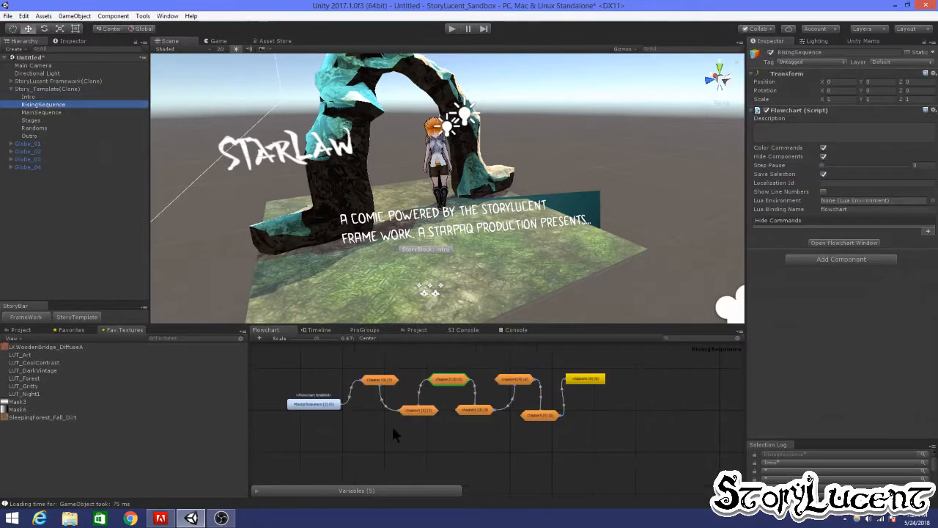
left_click(381, 379)
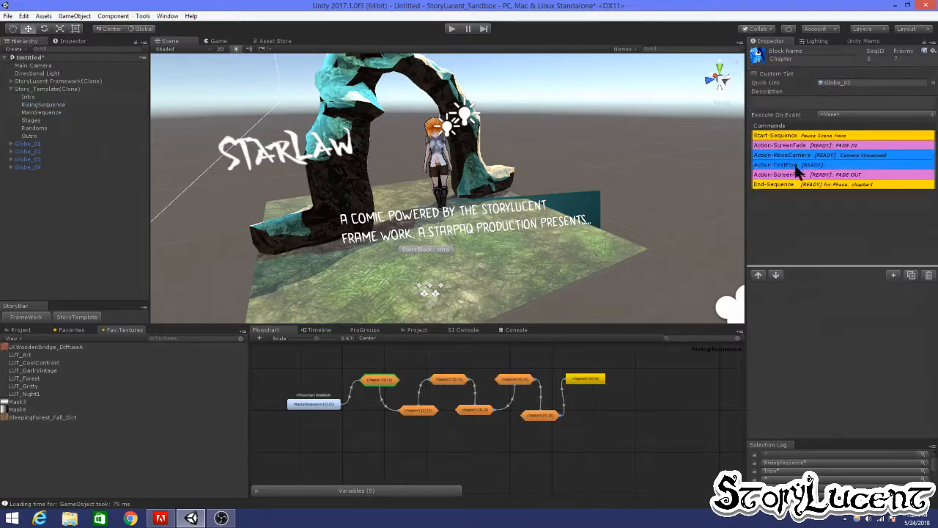
left_click_drag(798, 170, 802, 150)
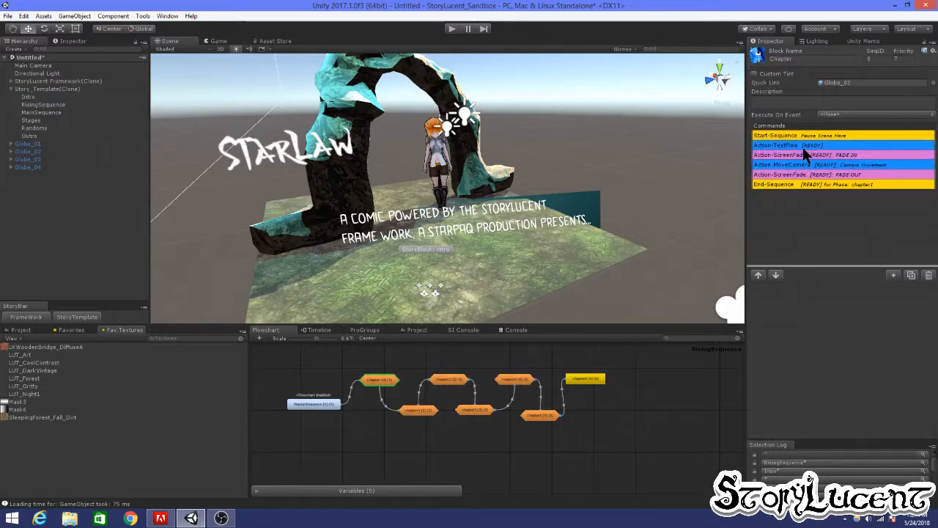
left_click(418, 409)
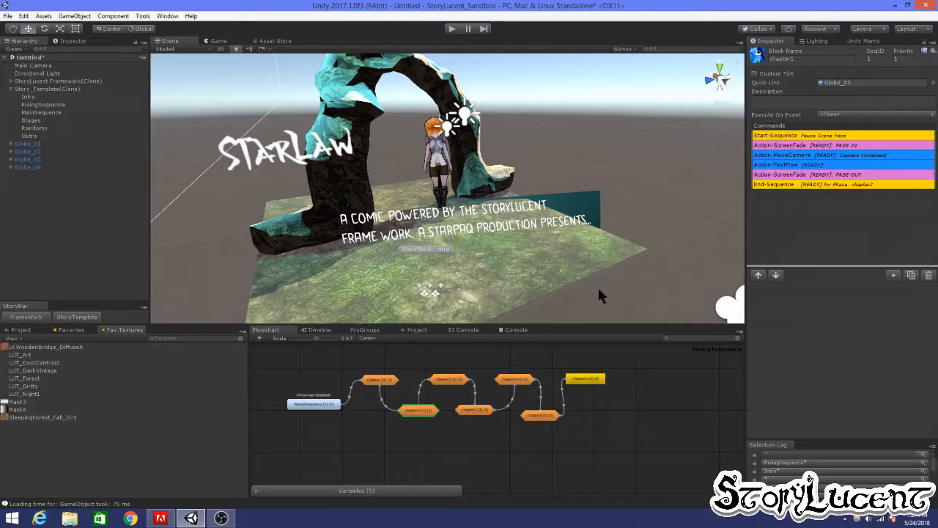
left_click_drag(804, 171, 822, 146)
Step: Move chapter2's Action-TextFlow directly after Start-Sequence and set its text color to the green preset
left_click(444, 382)
left_click(842, 417)
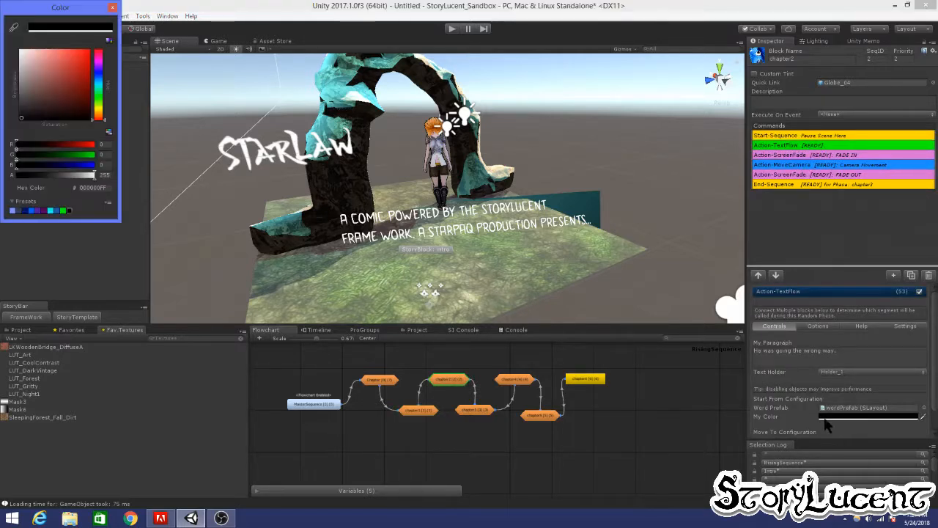
left_click(32, 211)
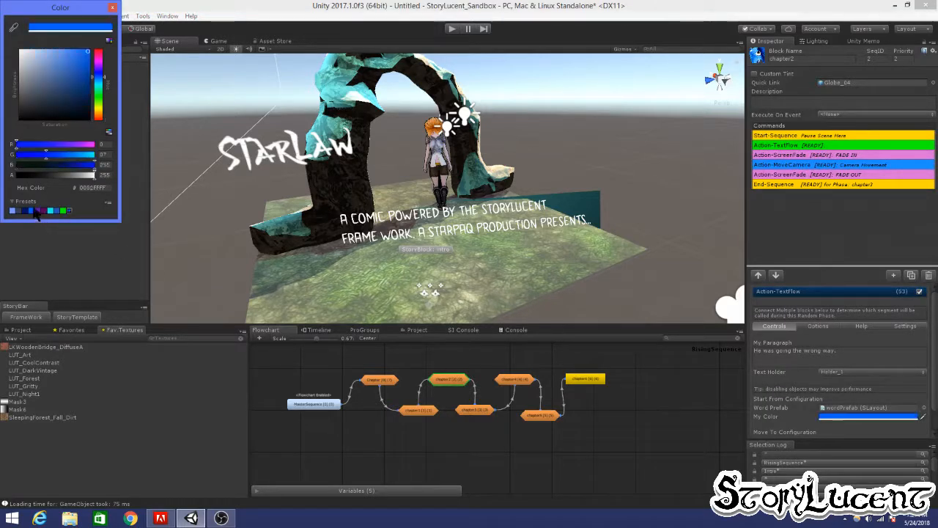
left_click(51, 211)
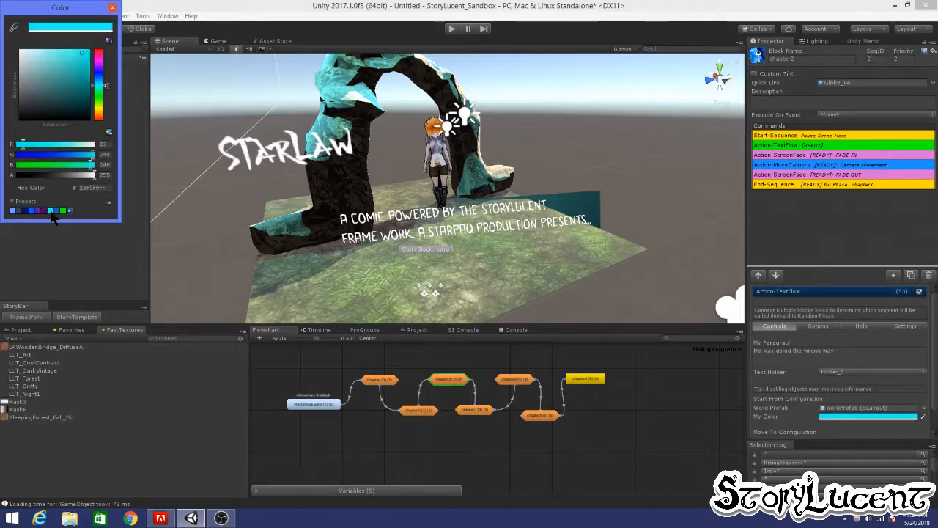
left_click(63, 211)
left_click(112, 7)
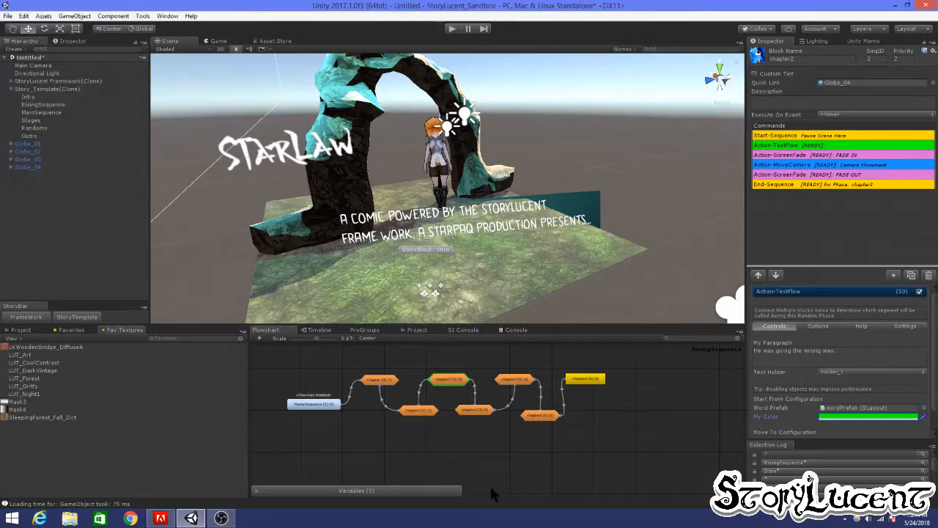
Step: Set the text color of chapter1's Action-TextFlow command to bright red
left_click(423, 414)
left_click(802, 145)
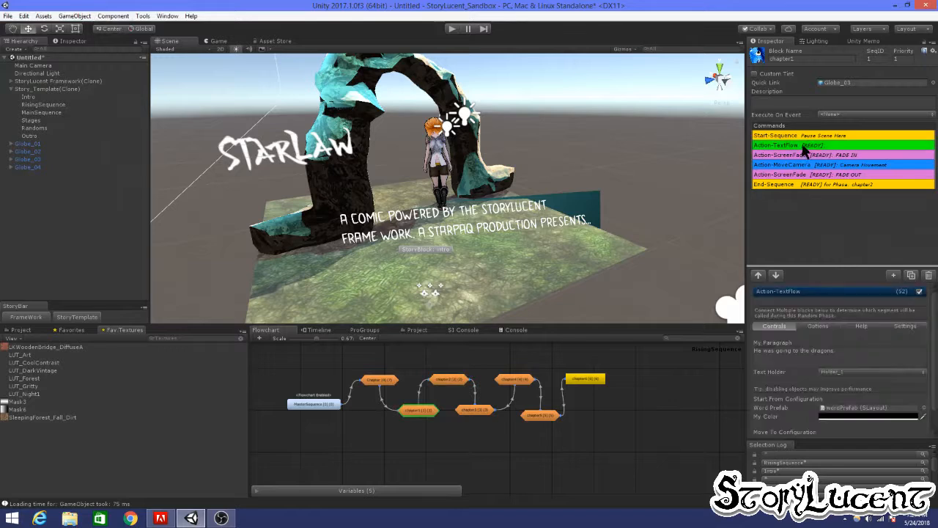
left_click(833, 419)
left_click(85, 81)
left_click_drag(84, 78, 93, 43)
left_click(112, 8)
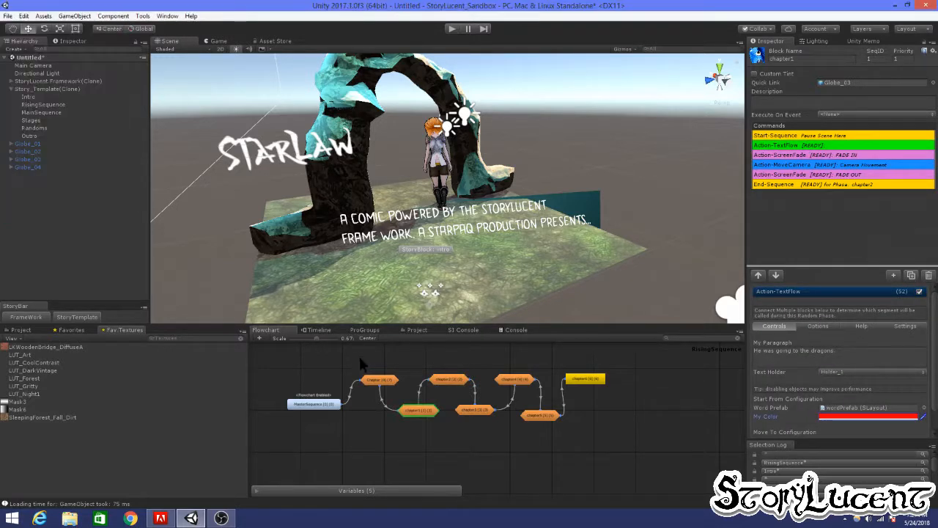
Step: Set the text color of the Chapter block's Action-TextFlow command to the light purple DE9FFFFF
left_click(382, 381)
left_click(831, 146)
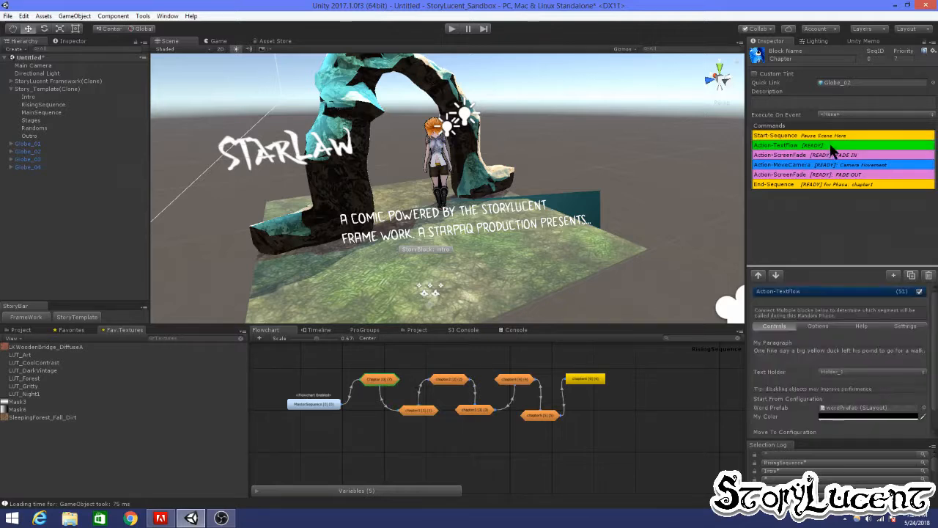
left_click(842, 415)
left_click_drag(101, 93, 104, 66)
left_click(46, 52)
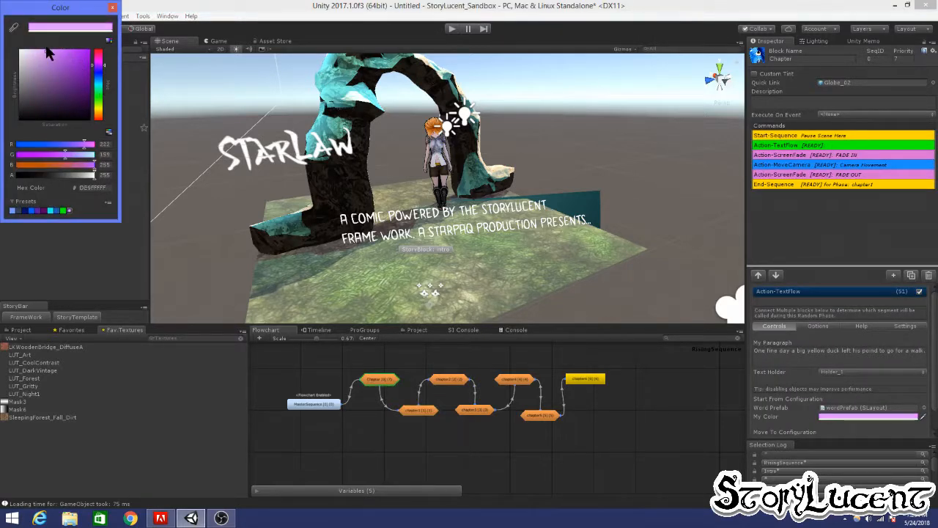
Step: Close the color picker, play-test the story from the intro through the Chapter and chapter1 scenes, and stop playback
left_click(112, 7)
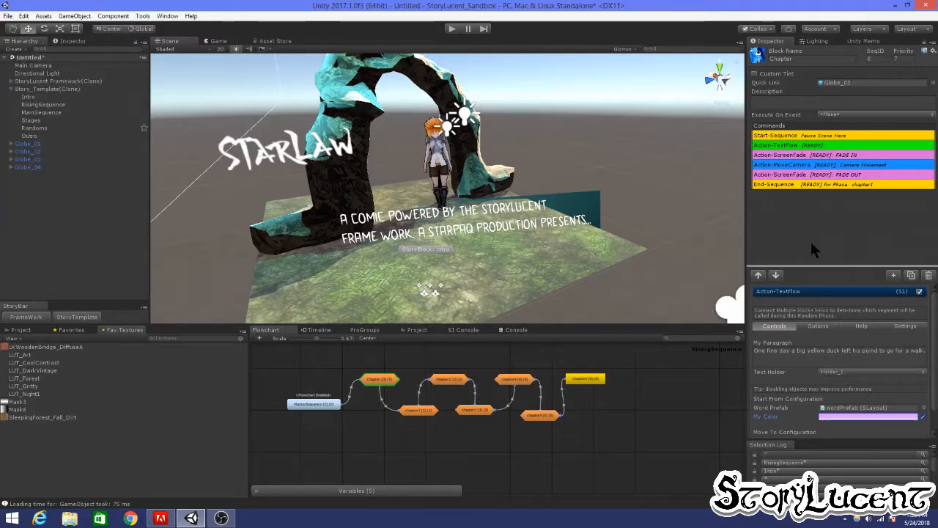
key("ctrl+p")
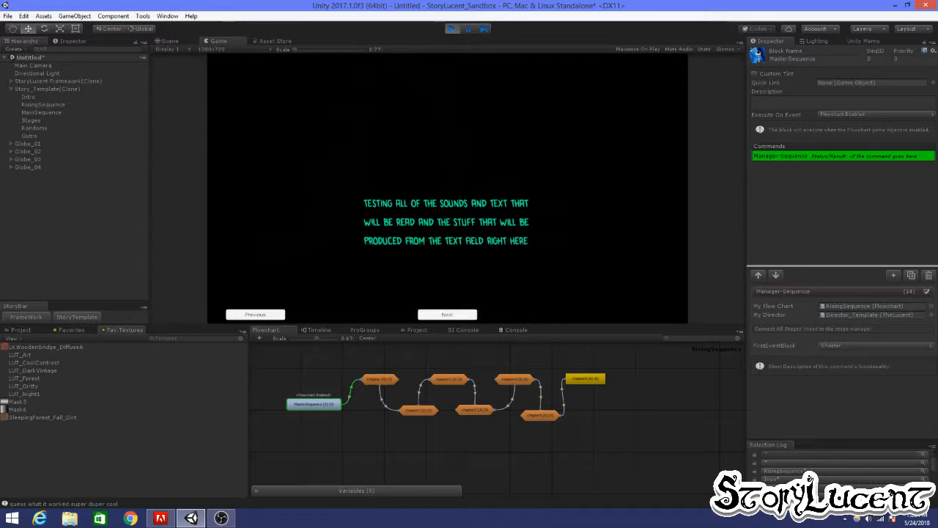
left_click(470, 315)
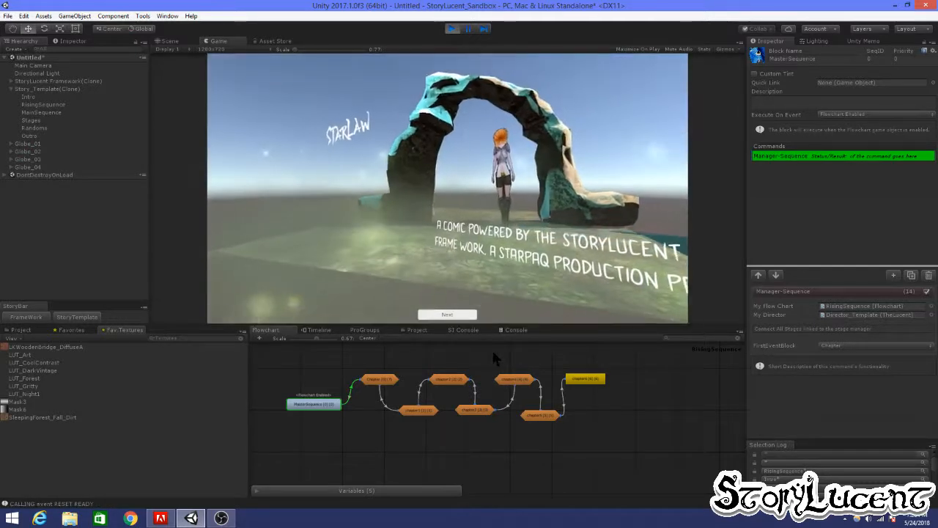
left_click(467, 315)
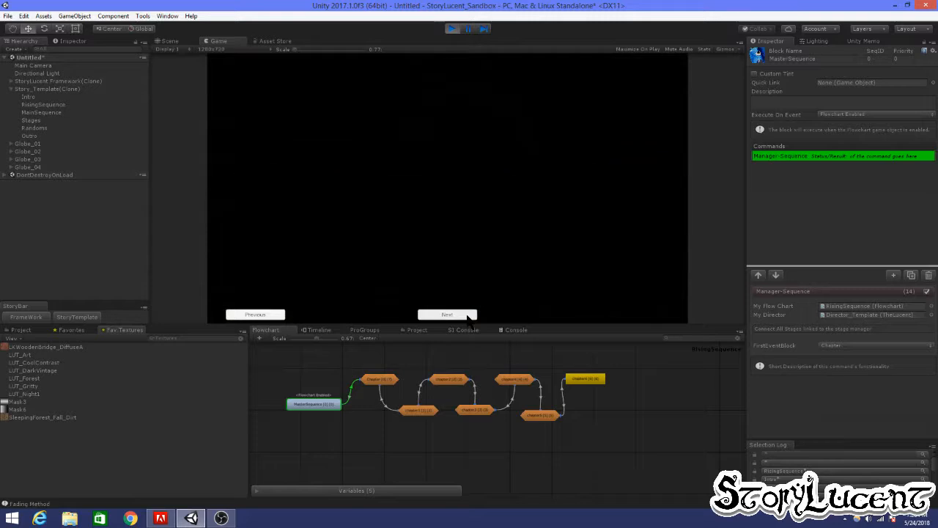
left_click(467, 315)
left_click(469, 315)
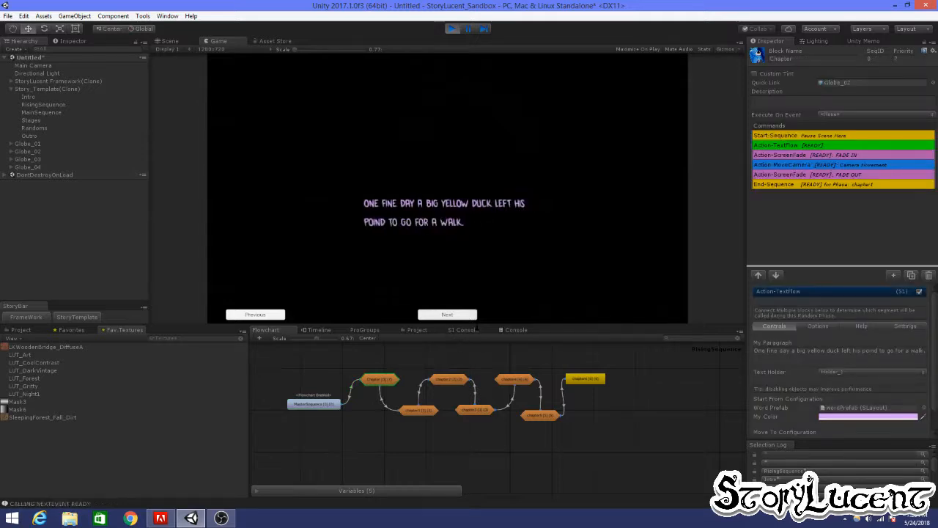
left_click(469, 315)
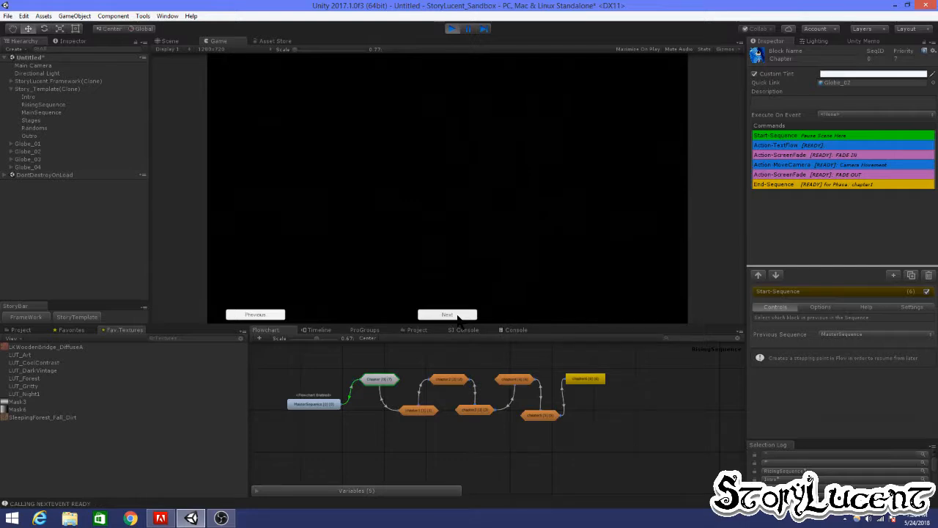
left_click(459, 315)
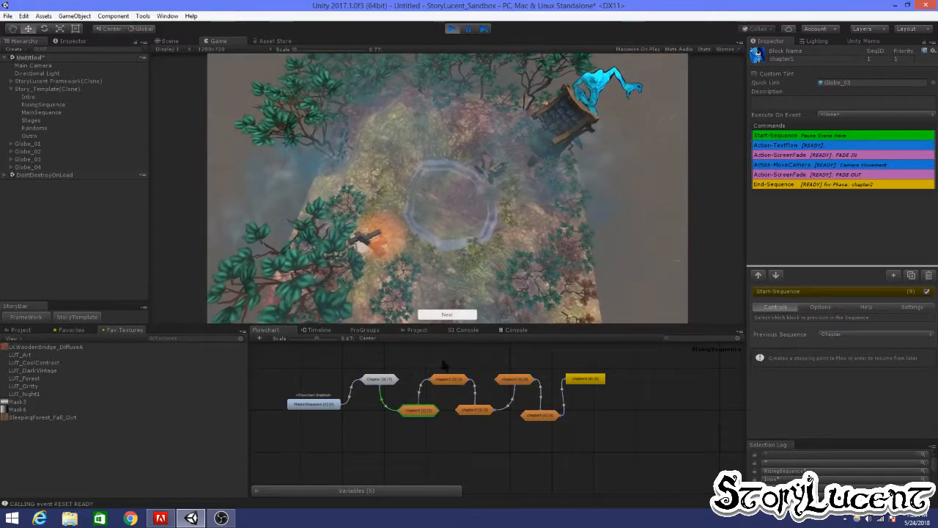
left_click(447, 315)
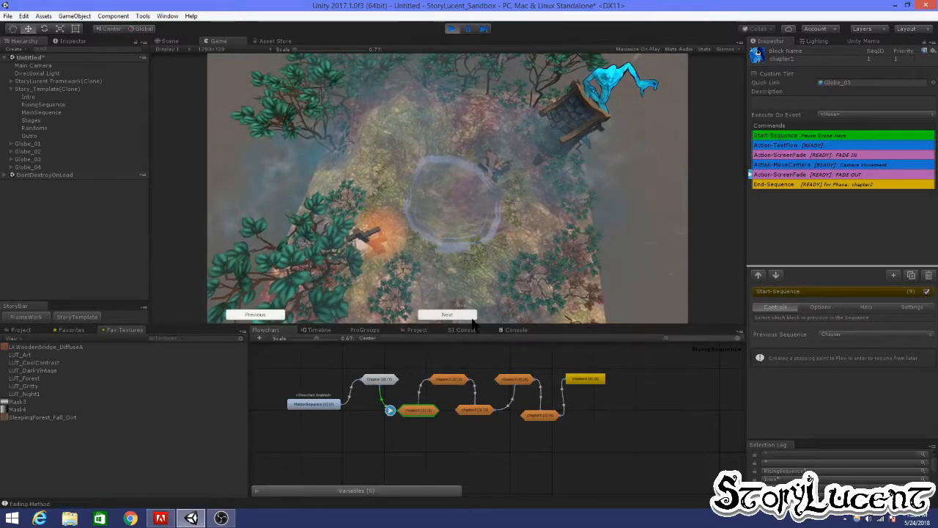
left_click(451, 28)
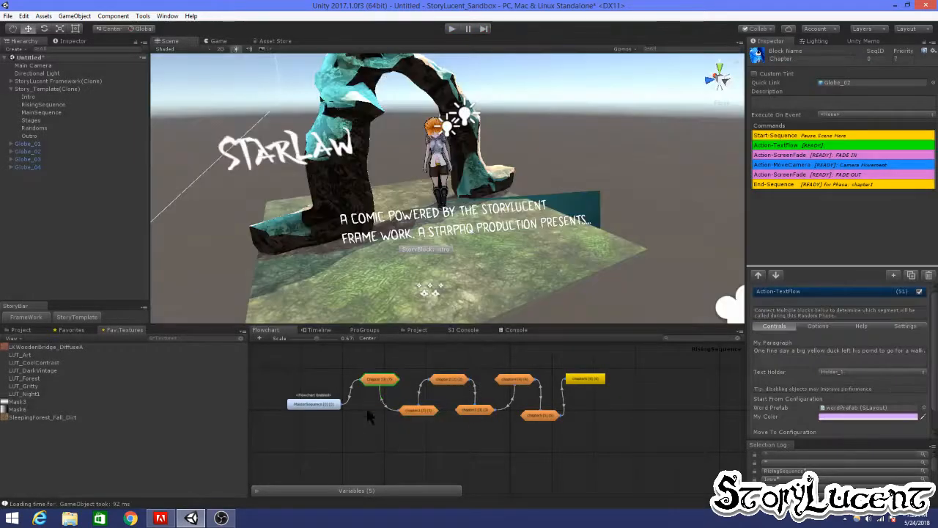
Step: Space the Chapter and chapter1 blocks apart in the flowchart and set the MasterSequence block's FirstEventBlock to chapter1
left_click(415, 411)
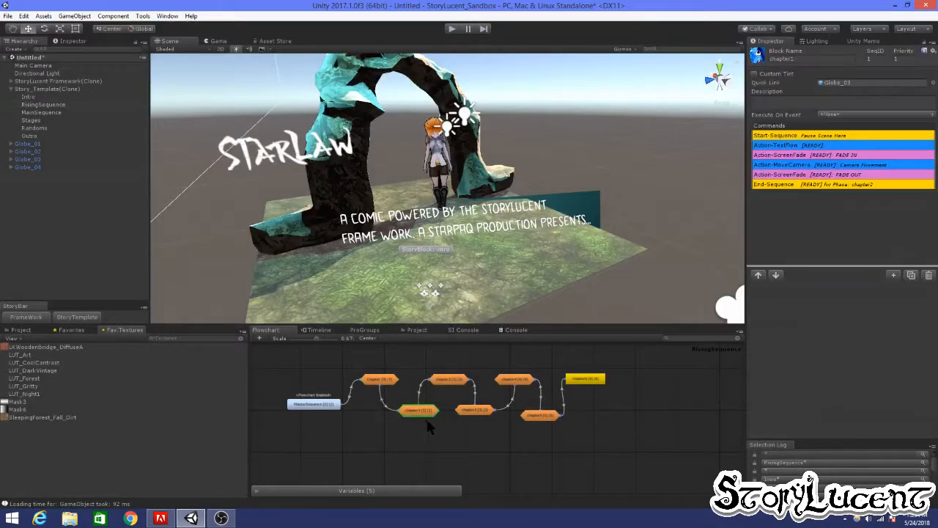
left_click_drag(427, 419, 416, 442)
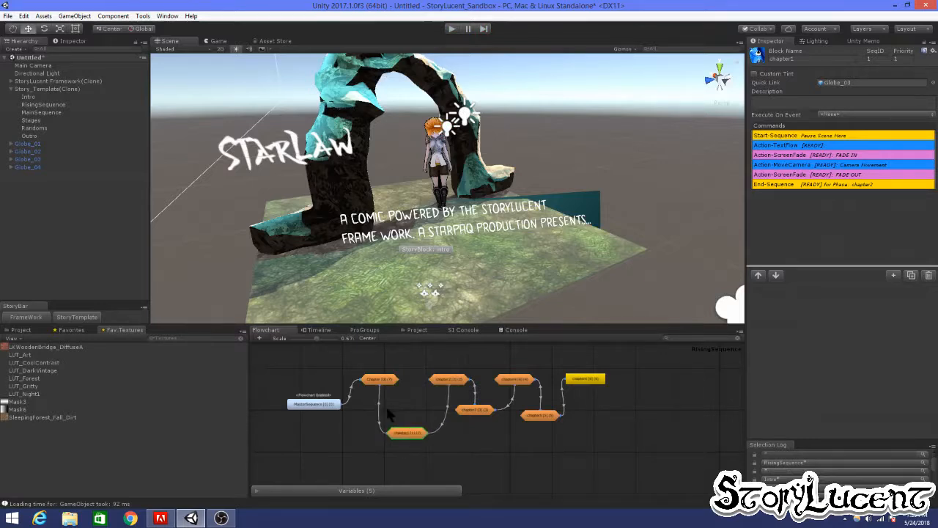
left_click_drag(381, 388, 404, 381)
left_click(318, 404)
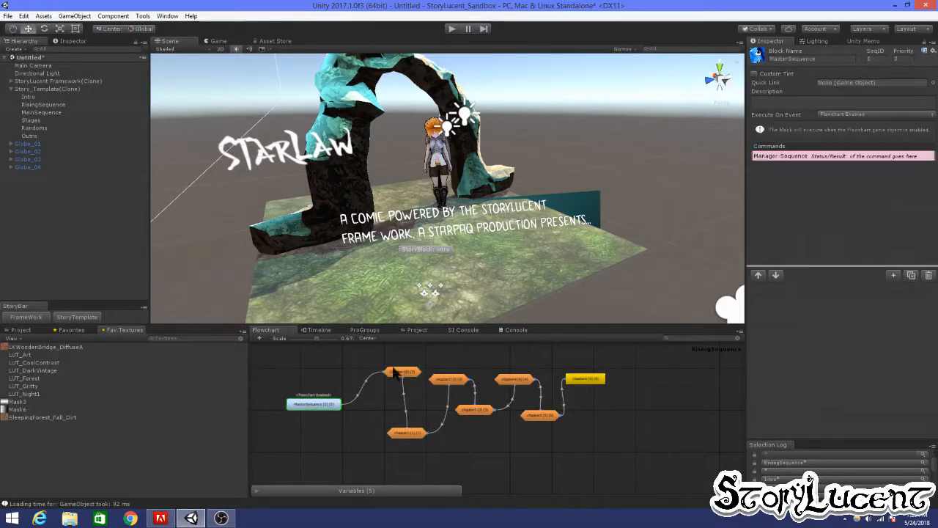
left_click(801, 158)
left_click(845, 345)
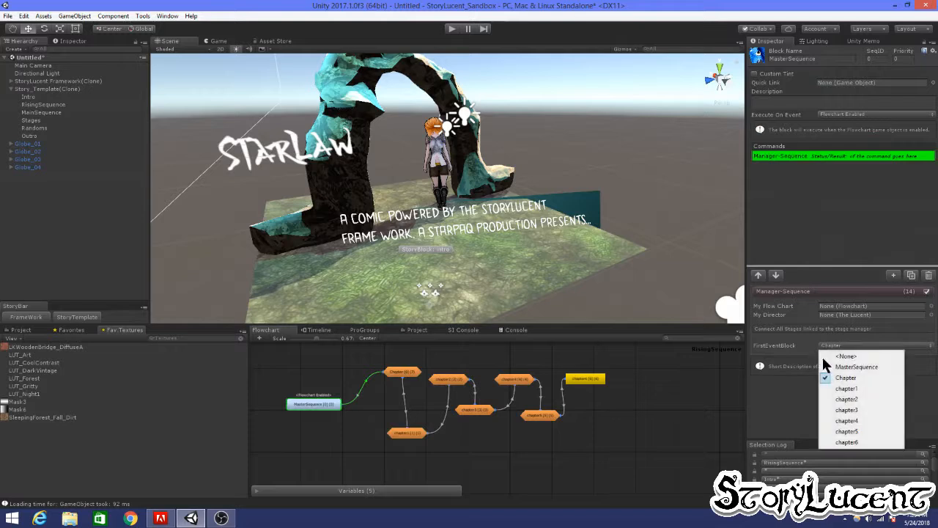
left_click(850, 388)
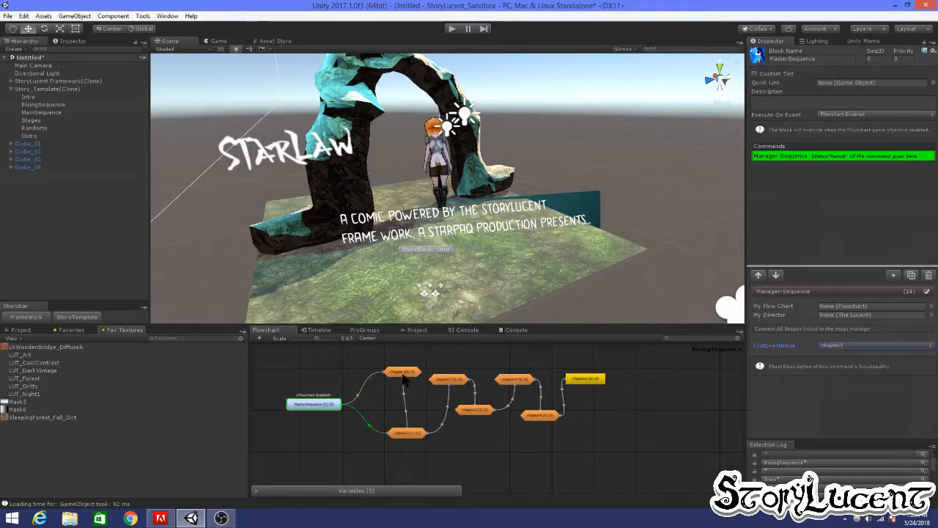
Step: In the chapter1 block, set the End-Sequence command's Next Sequence to Chapter
left_click(411, 433)
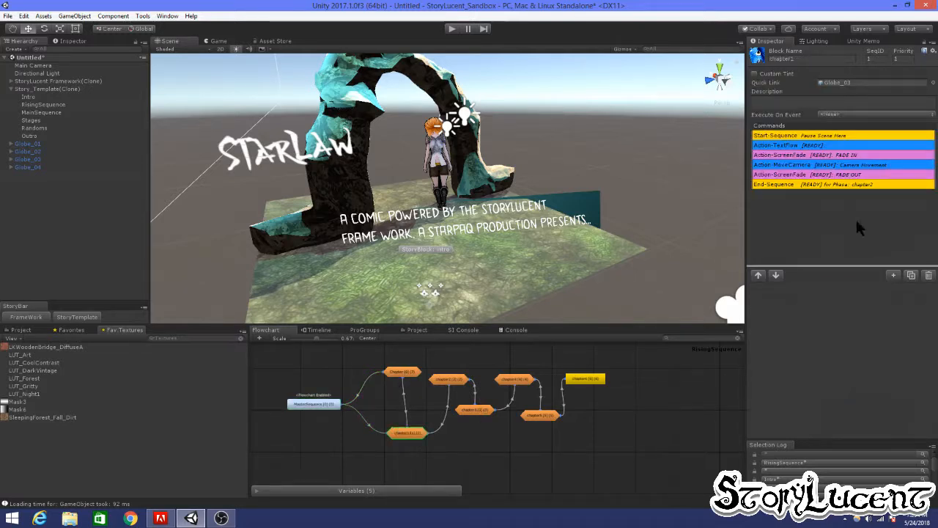
left_click(828, 184)
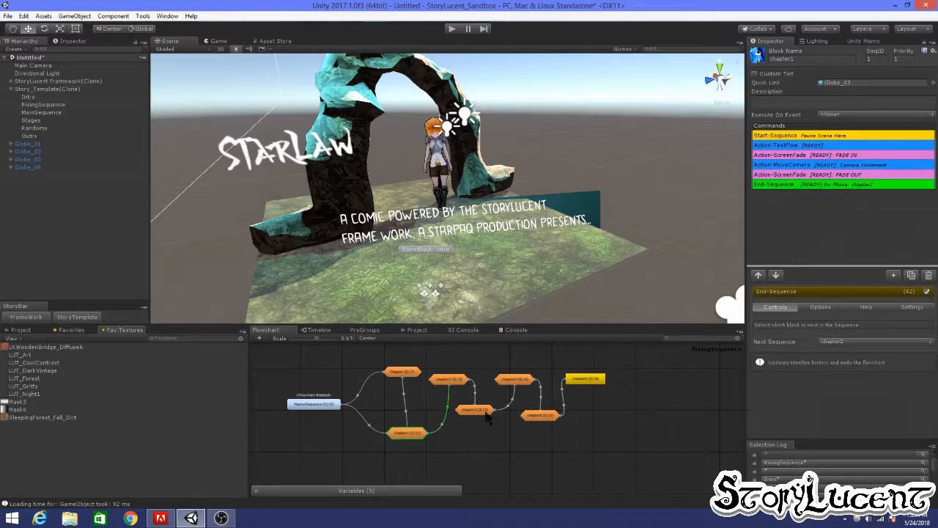
left_click(838, 341)
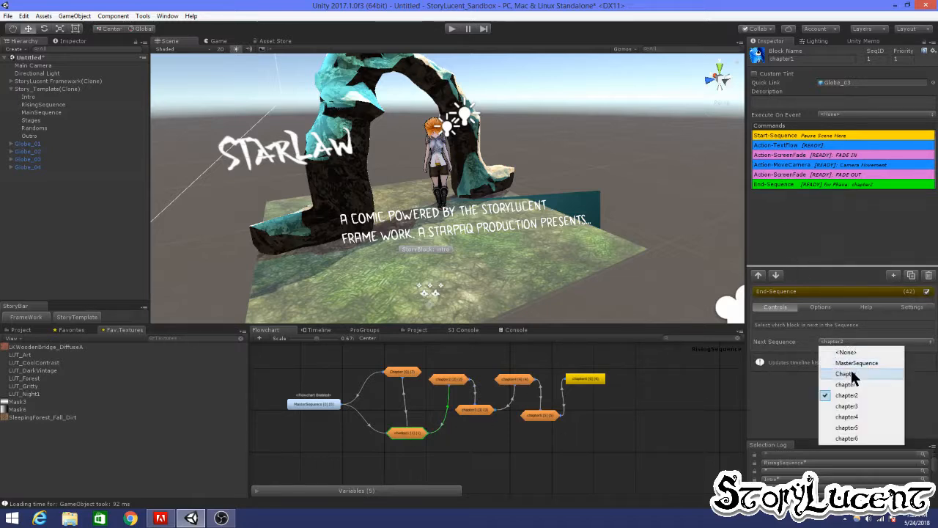
left_click(852, 378)
Step: Nudge the Chapter block upward in the flowchart and set its Start-Sequence command's Previous Sequence to chapter1
left_click_drag(413, 373, 409, 367)
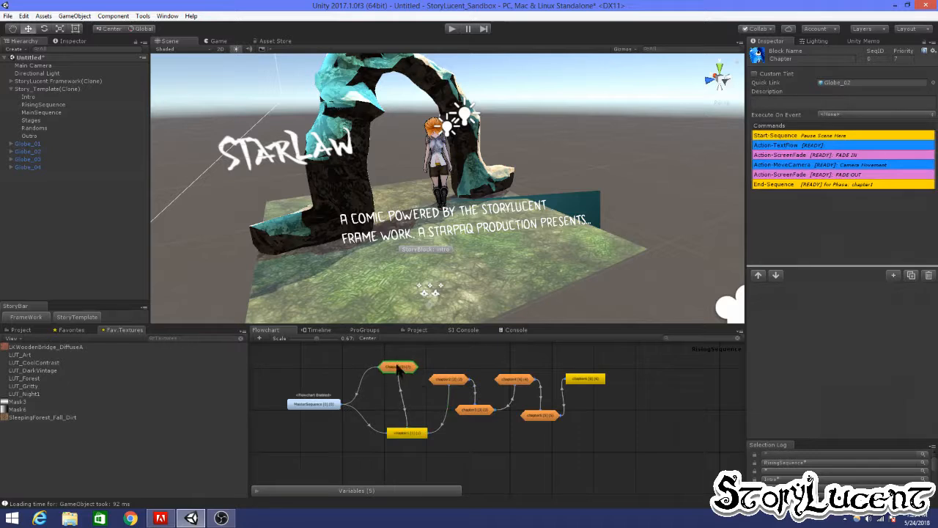
scroll(403, 388, "up", 4)
middle_click_drag(419, 412, 449, 401)
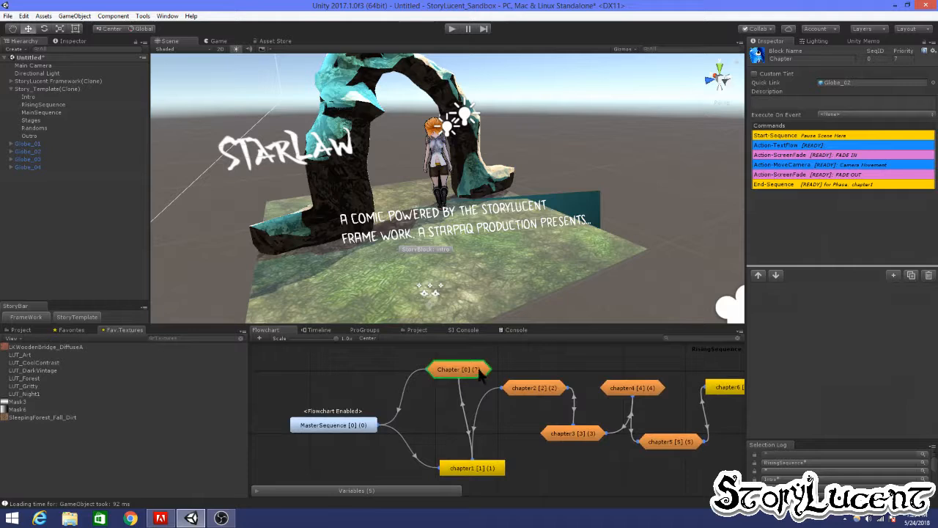
left_click(792, 136)
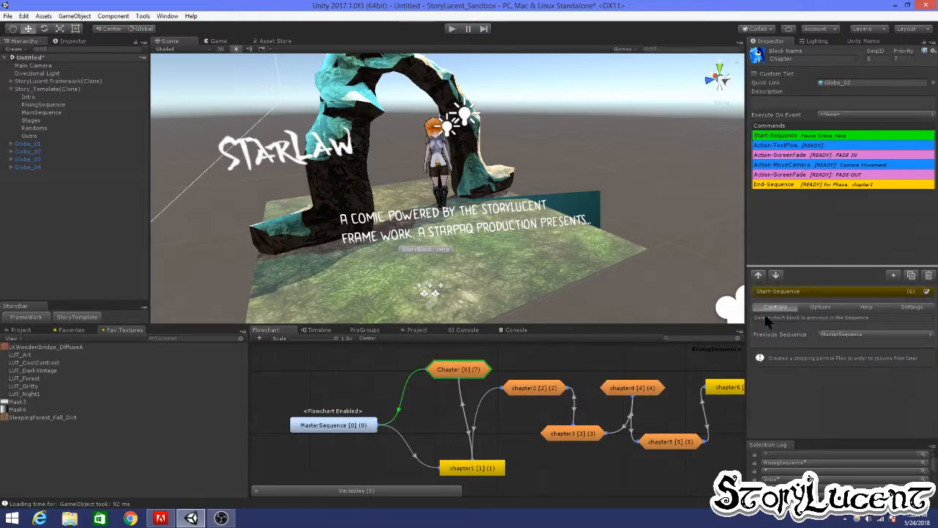
left_click(843, 337)
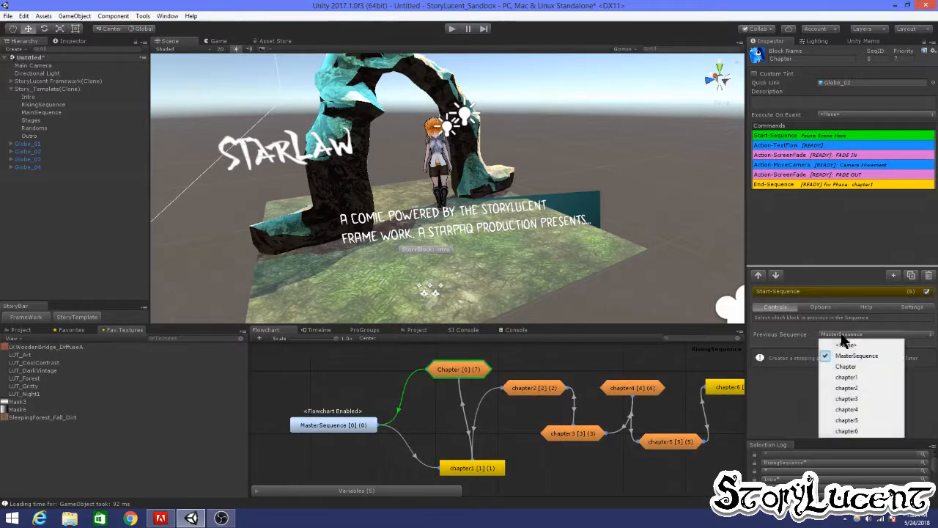
left_click(856, 376)
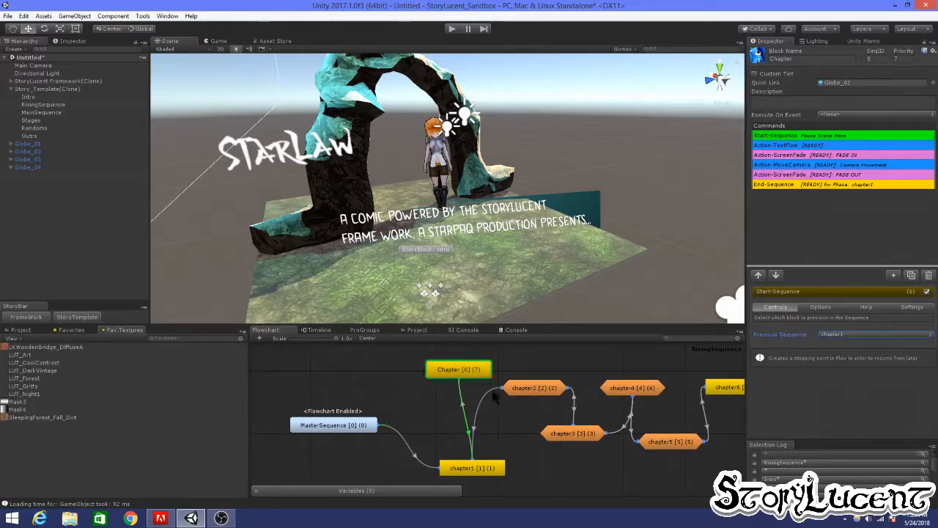
Step: Set the Chapter block's End-Sequence Next Sequence to chapter2 and move the chapter1 block closer to MasterSequence
left_click(827, 185)
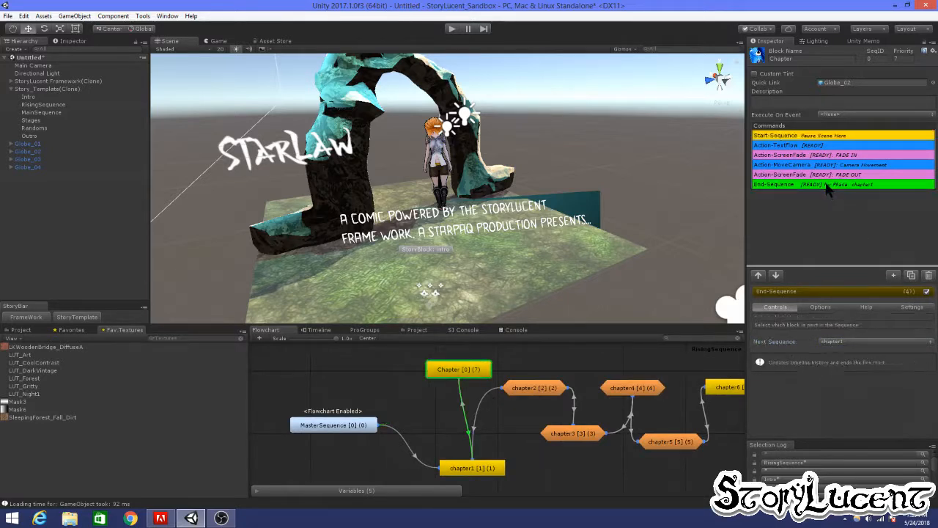
left_click(837, 339)
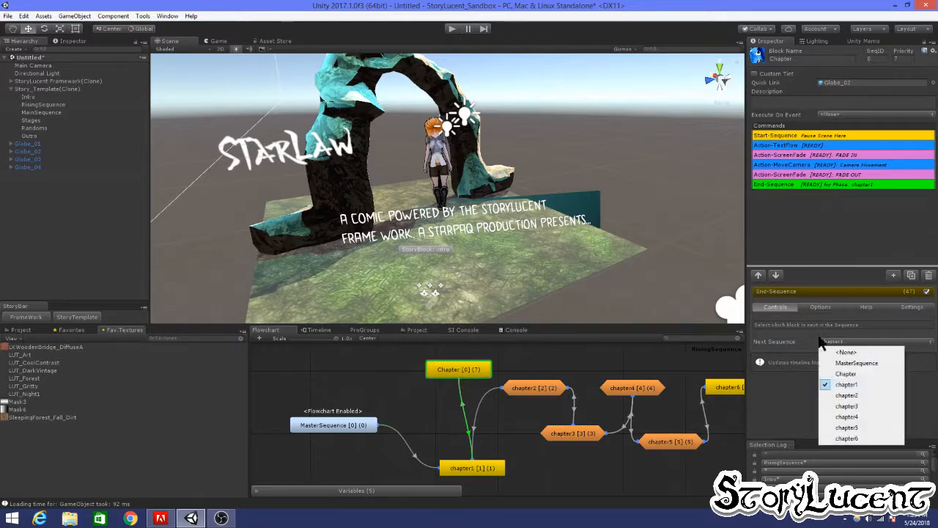
left_click(857, 394)
left_click_drag(476, 468, 416, 460)
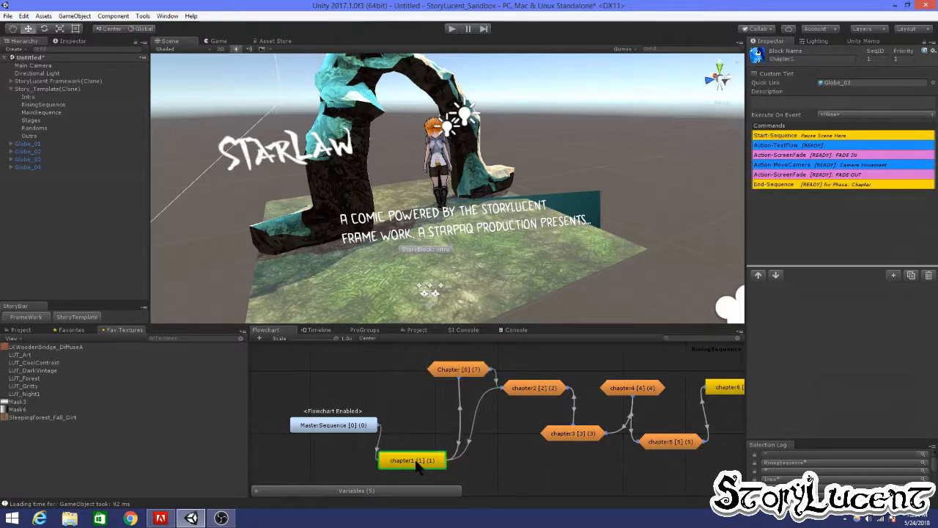
Step: Set chapter2's Start-Sequence Previous Sequence to Chapter and reposition the Chapter and MasterSequence blocks to tidy the flowchart
left_click(533, 391)
left_click(814, 137)
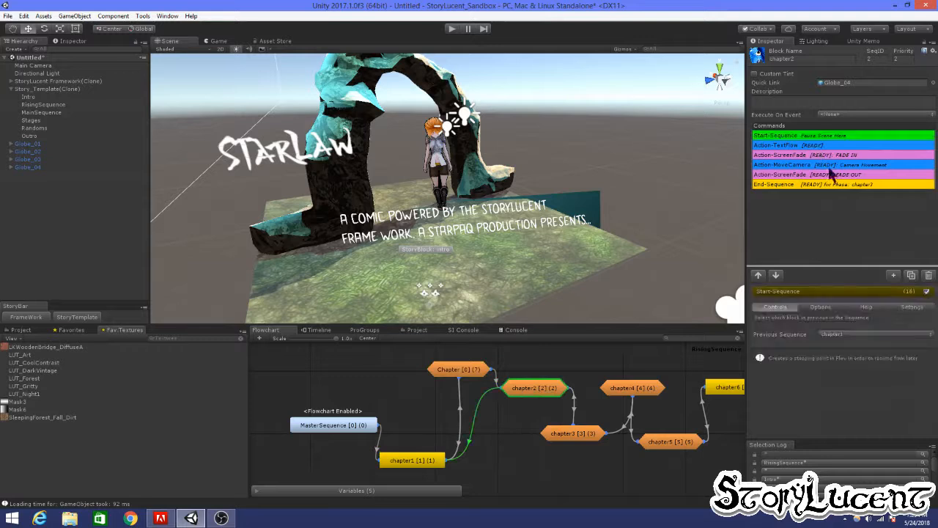
left_click(832, 334)
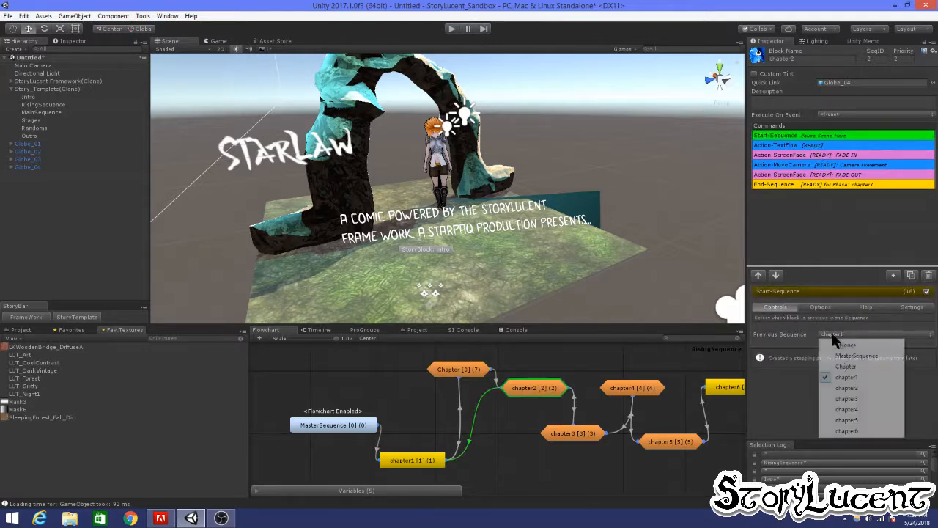
left_click(859, 366)
mouse_move(469, 372)
left_mouse_down()
mouse_move(431, 370)
mouse_move(464, 368)
left_mouse_up()
left_click_drag(324, 425, 309, 402)
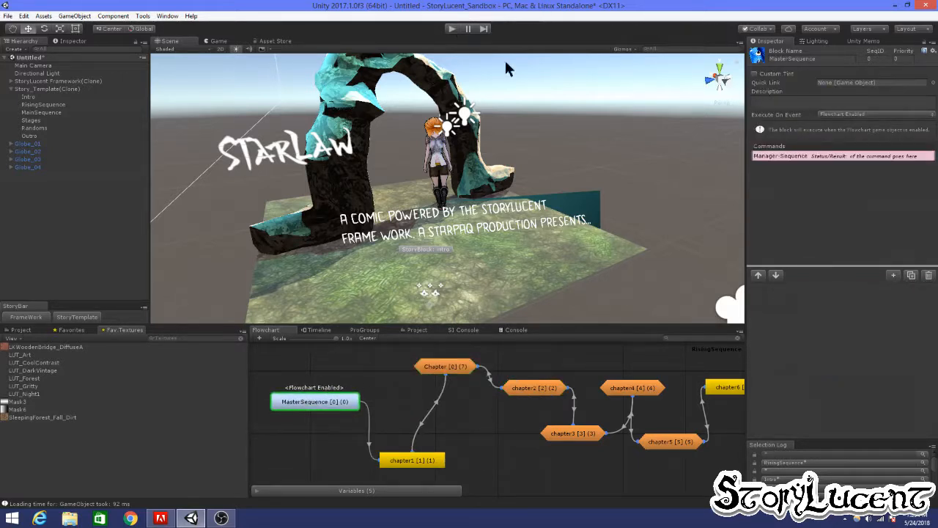
Step: Play-test the reordered story, advancing from the intro into the chapter1 scene and on toward the Chapter block
left_click(453, 29)
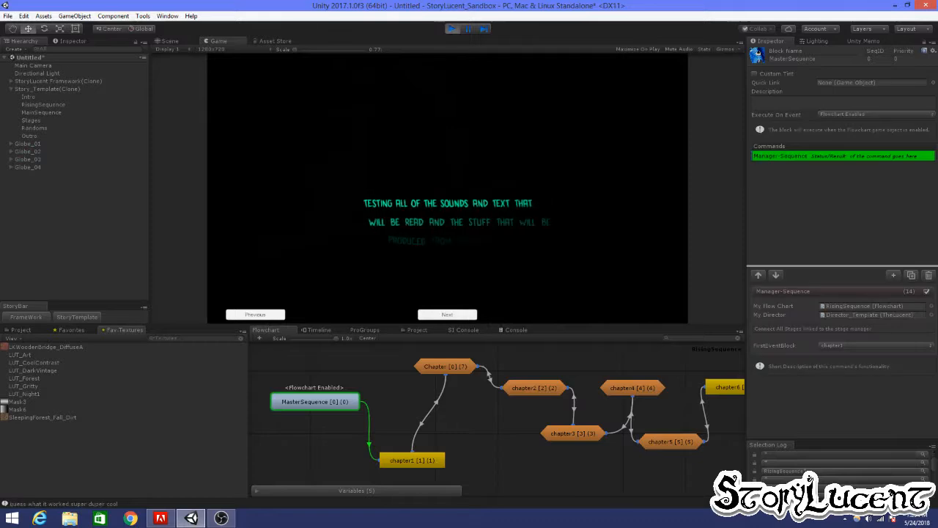
left_click(461, 314)
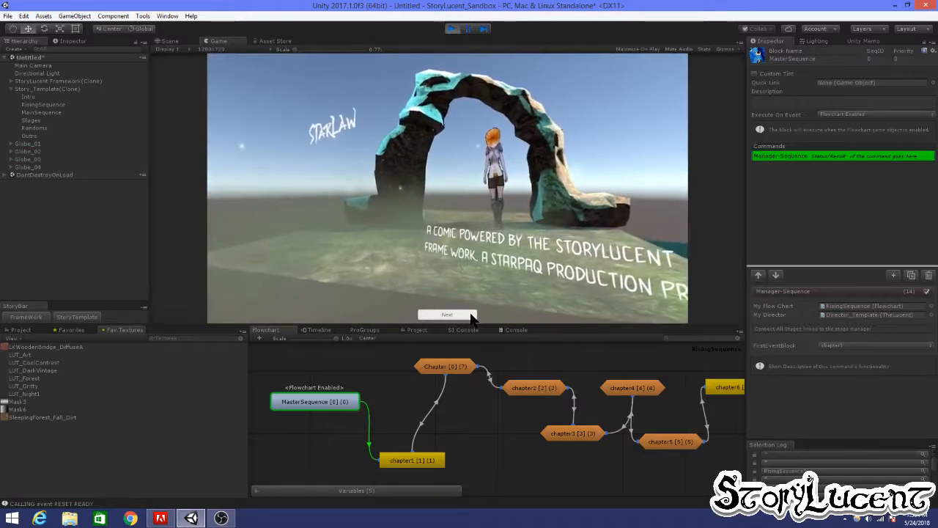
left_click(471, 314)
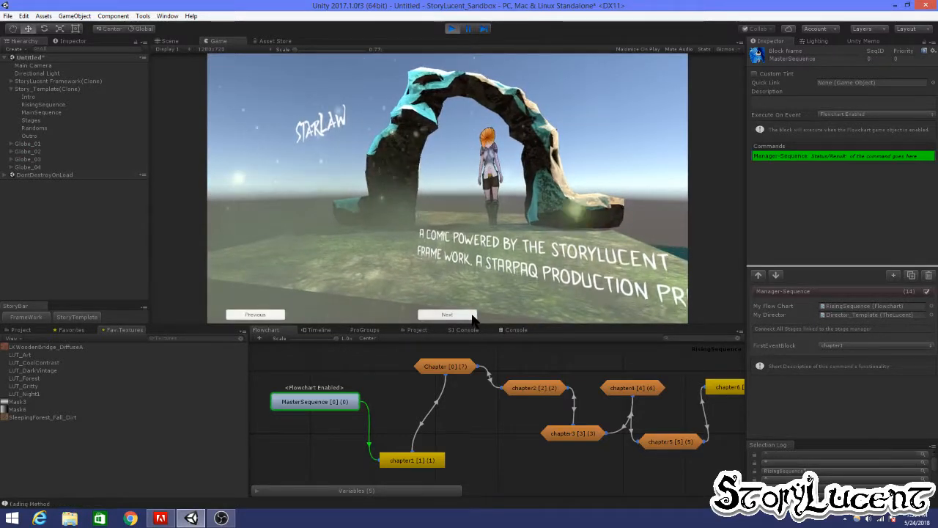
left_click(469, 315)
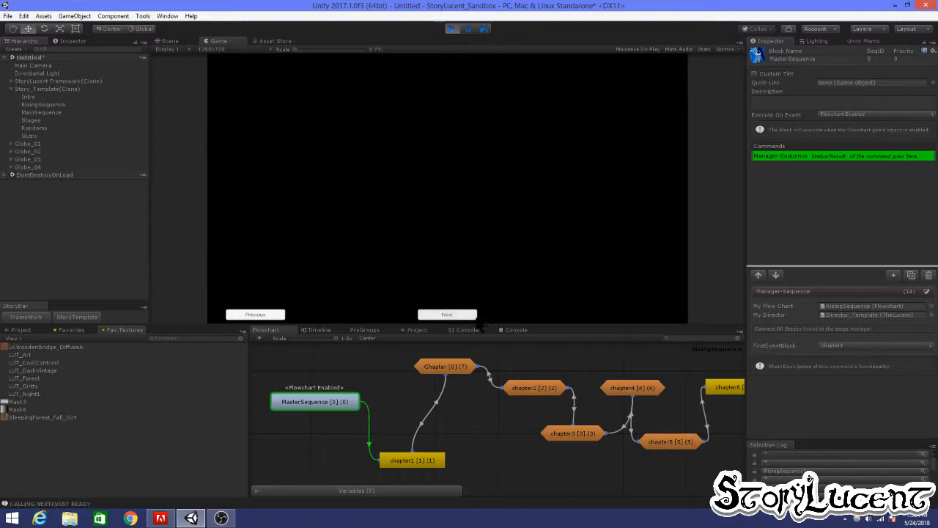
left_click(466, 315)
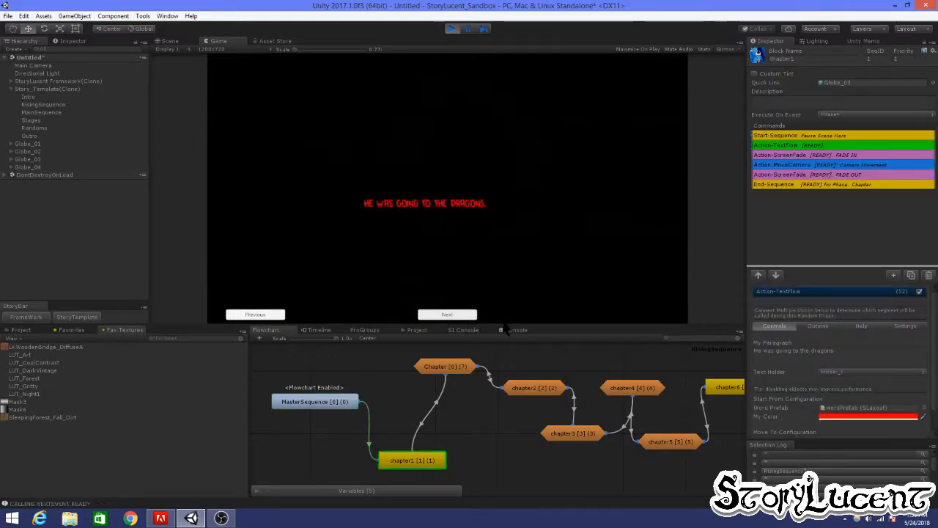
left_click(470, 315)
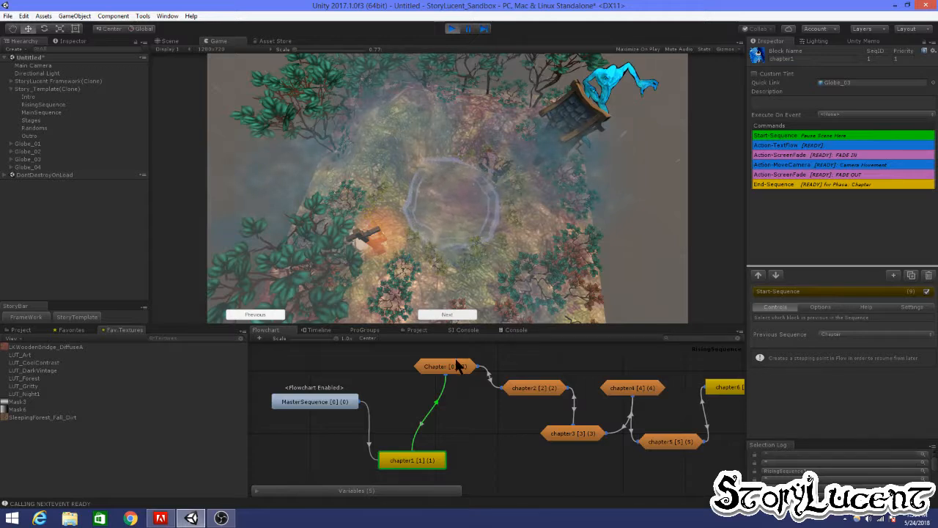
left_click(455, 315)
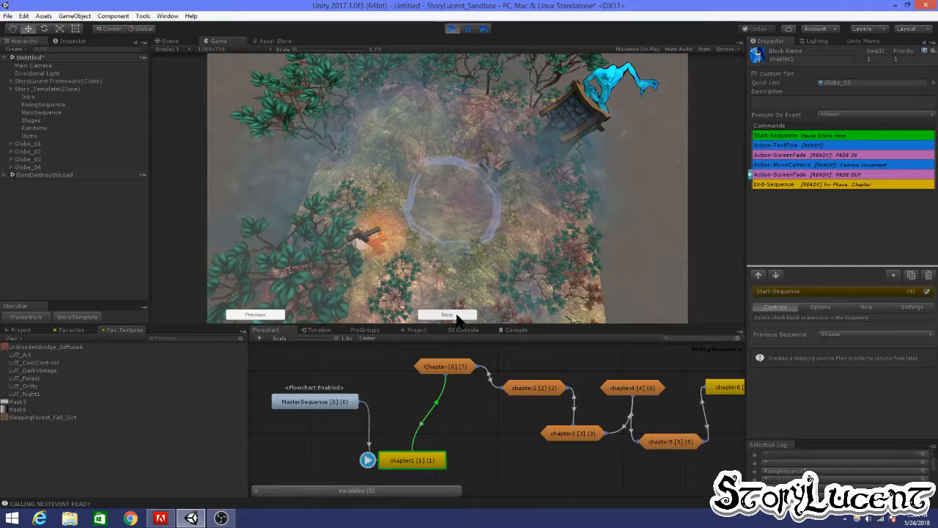